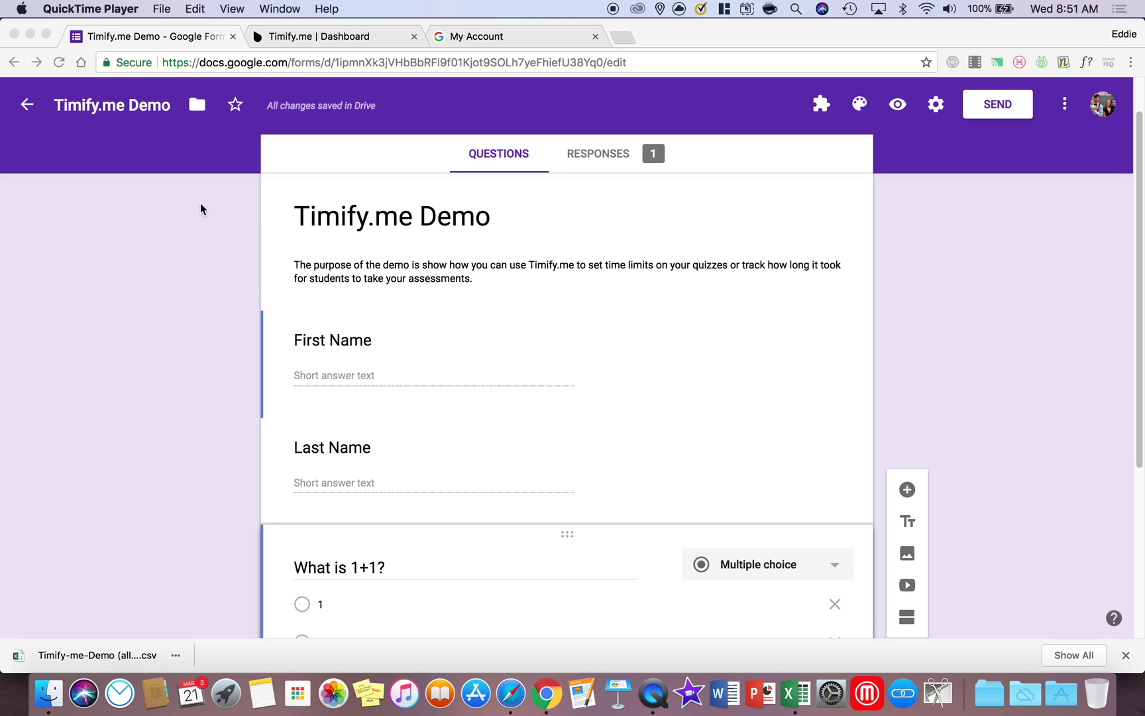
{"action": "left_click", "coordinate": [119, 113]}
{"action": "left_click_drag", "start_coordinate": [56, 104], "coordinate": [171, 106]}
{"action": "triple_click", "coordinate": [377, 226]}
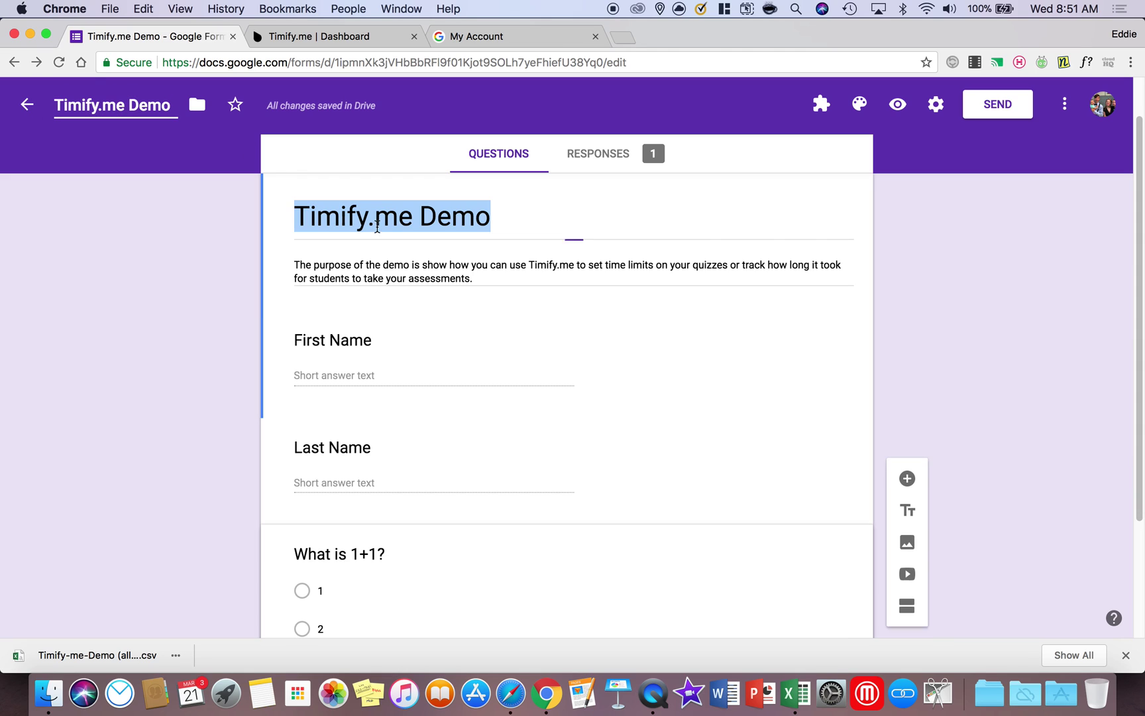
{"action": "triple_click", "coordinate": [445, 266]}
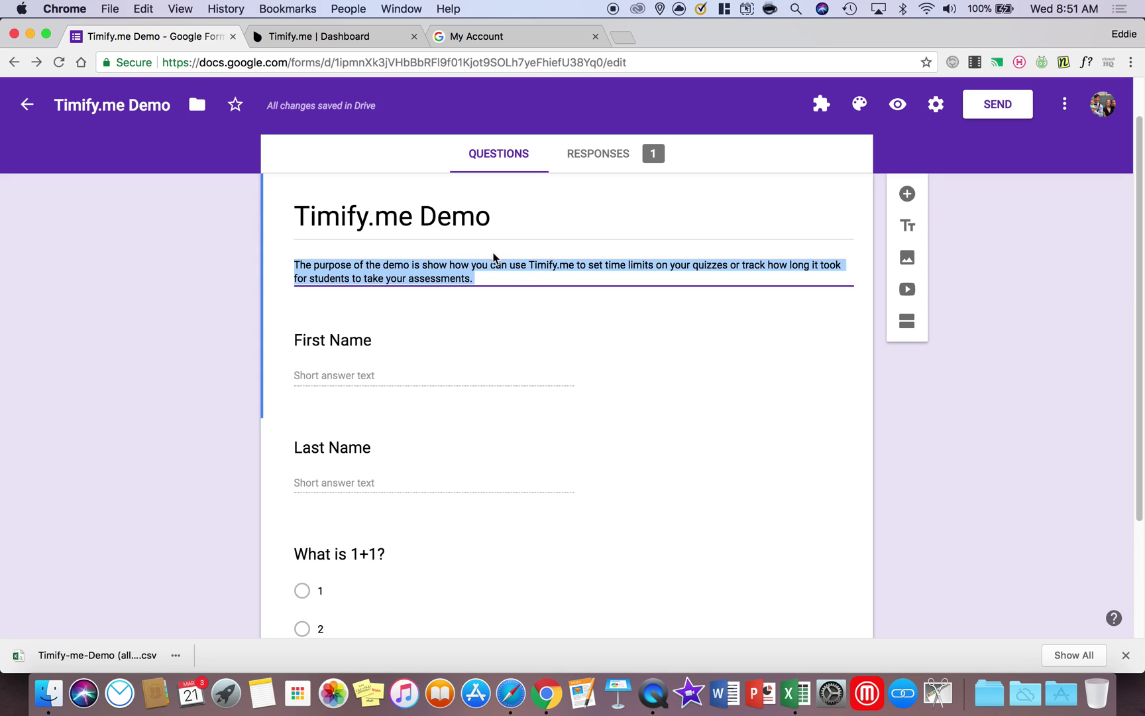
{"action": "scroll", "coordinate": [590, 357], "scroll_direction": "down", "scroll_amount": 3}
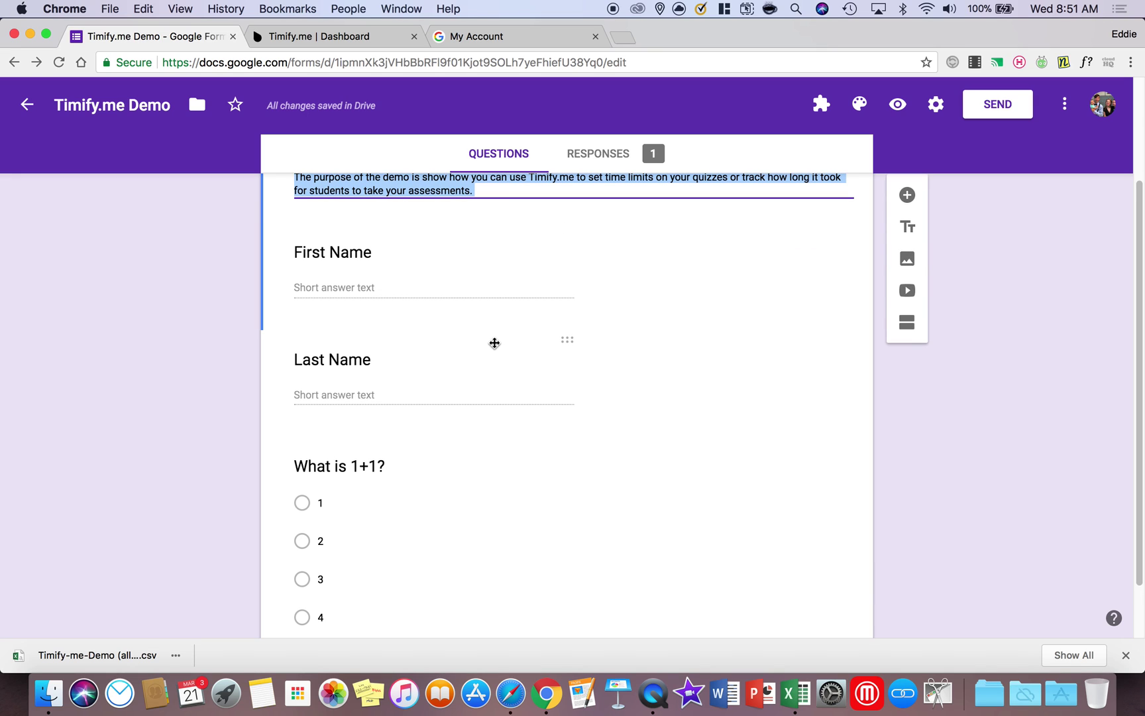
{"action": "scroll", "coordinate": [494, 342], "scroll_direction": "up", "scroll_amount": 1}
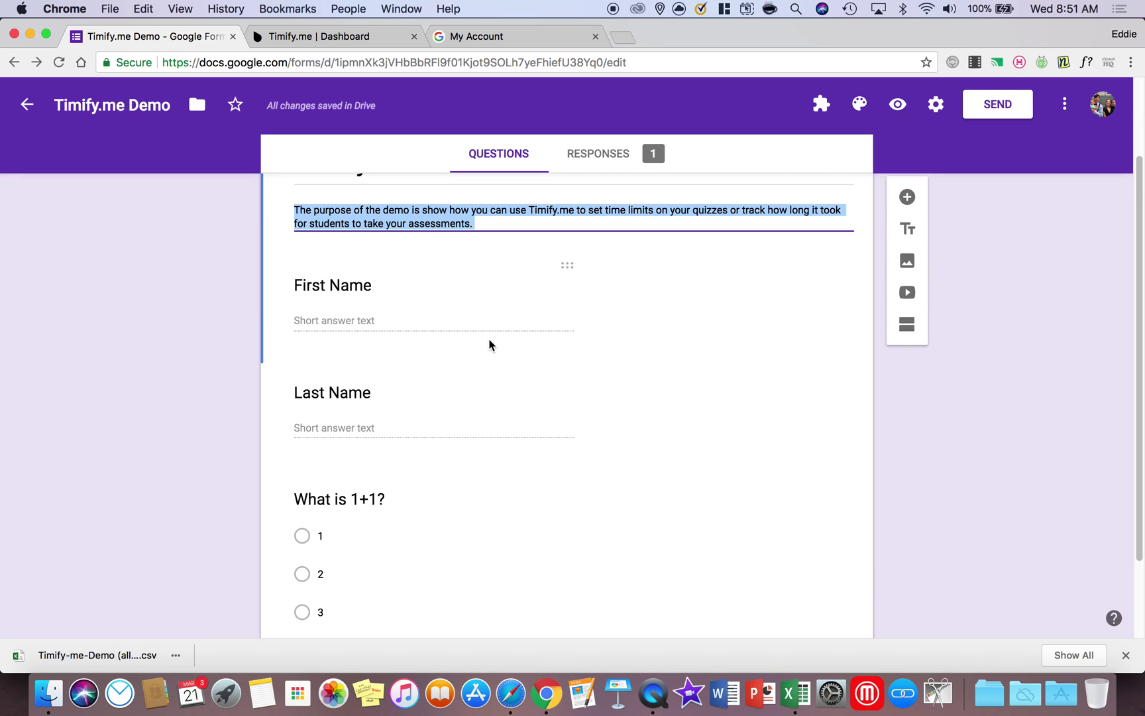
{"action": "left_click", "coordinate": [581, 293]}
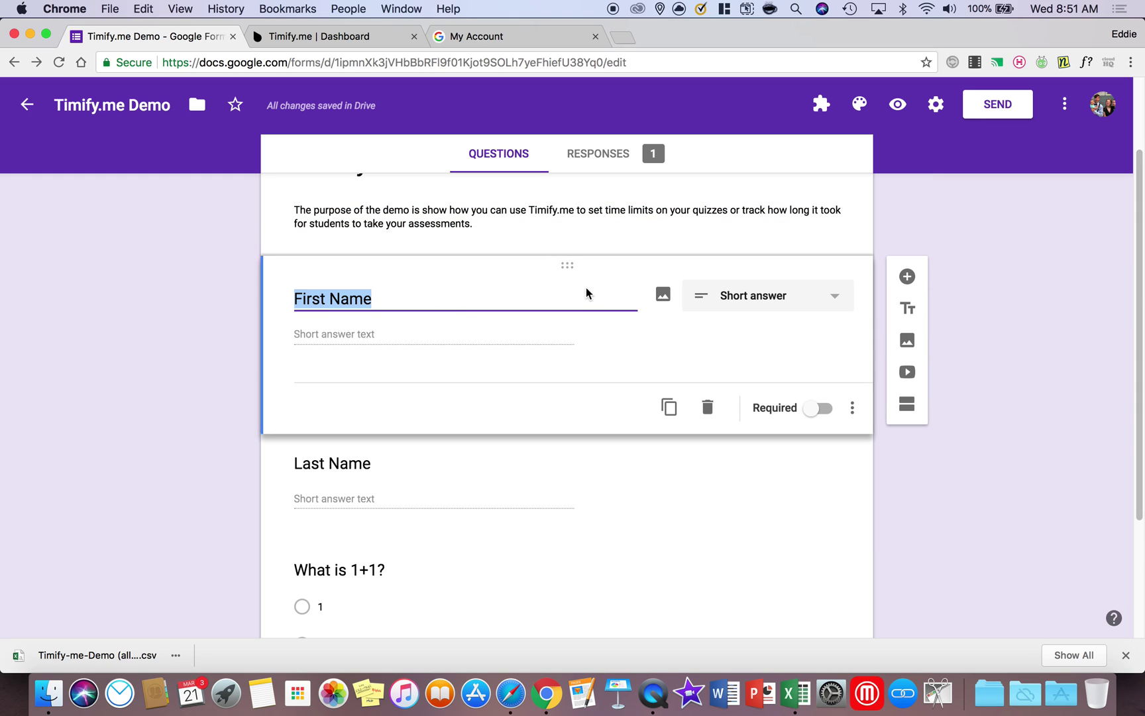
{"action": "left_click", "coordinate": [1066, 106]}
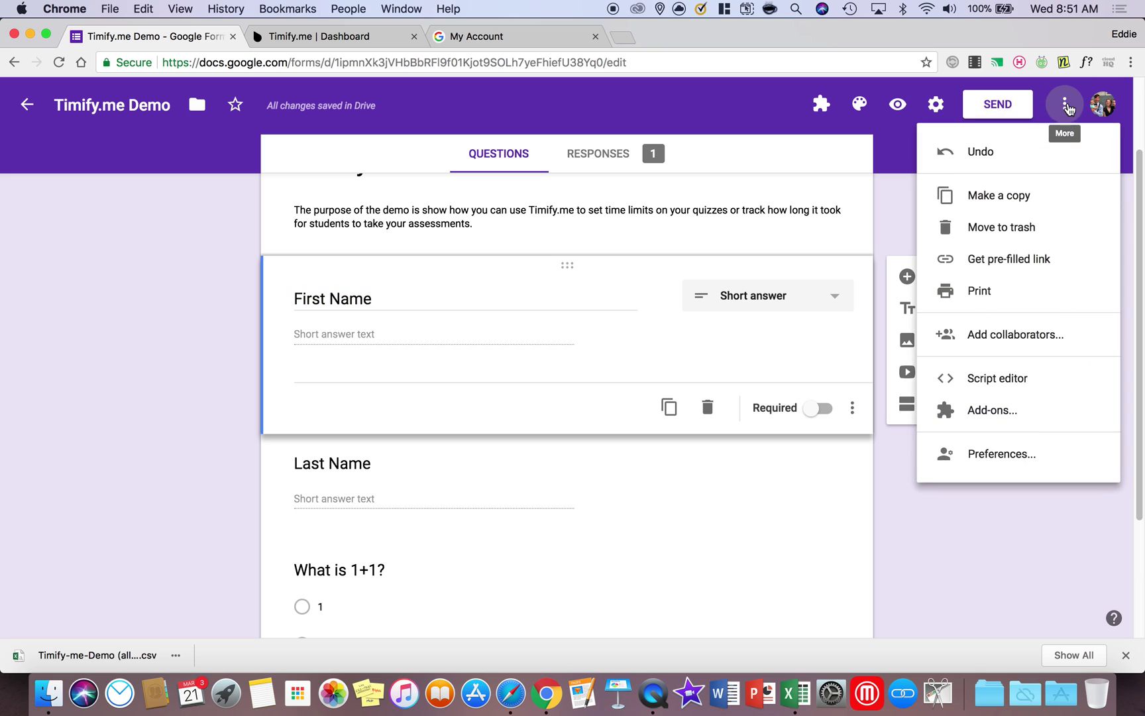
{"action": "left_click", "coordinate": [989, 415]}
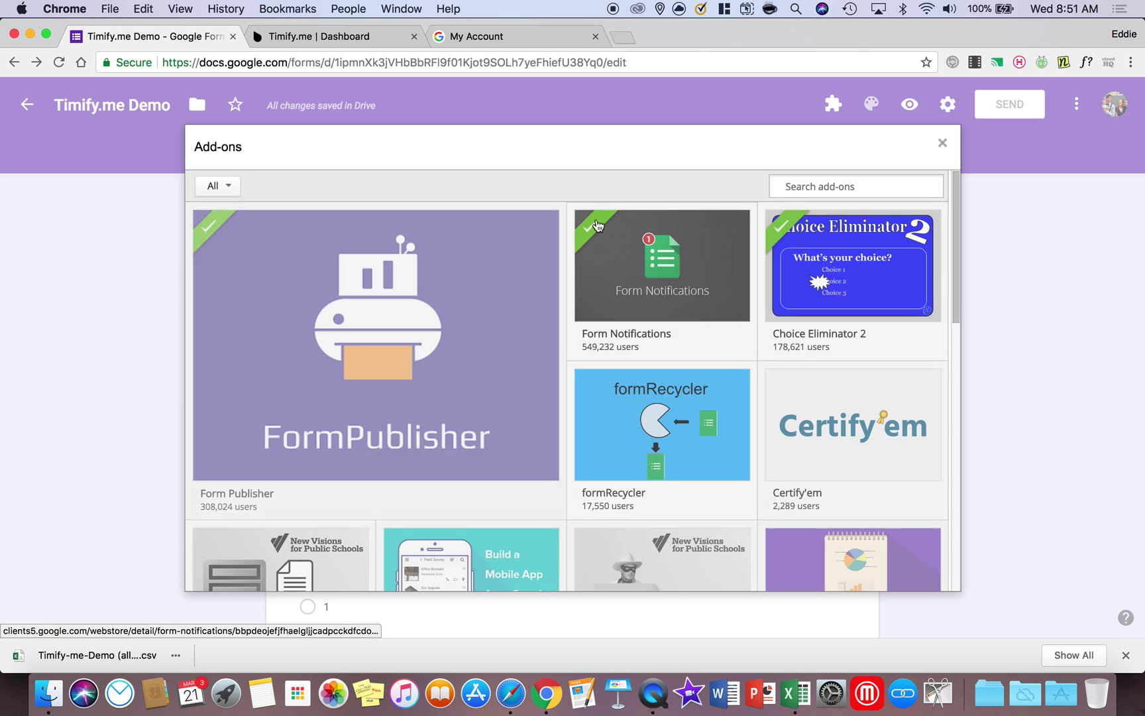
{"action": "left_click", "coordinate": [852, 183]}
{"action": "type", "text": "timif"}
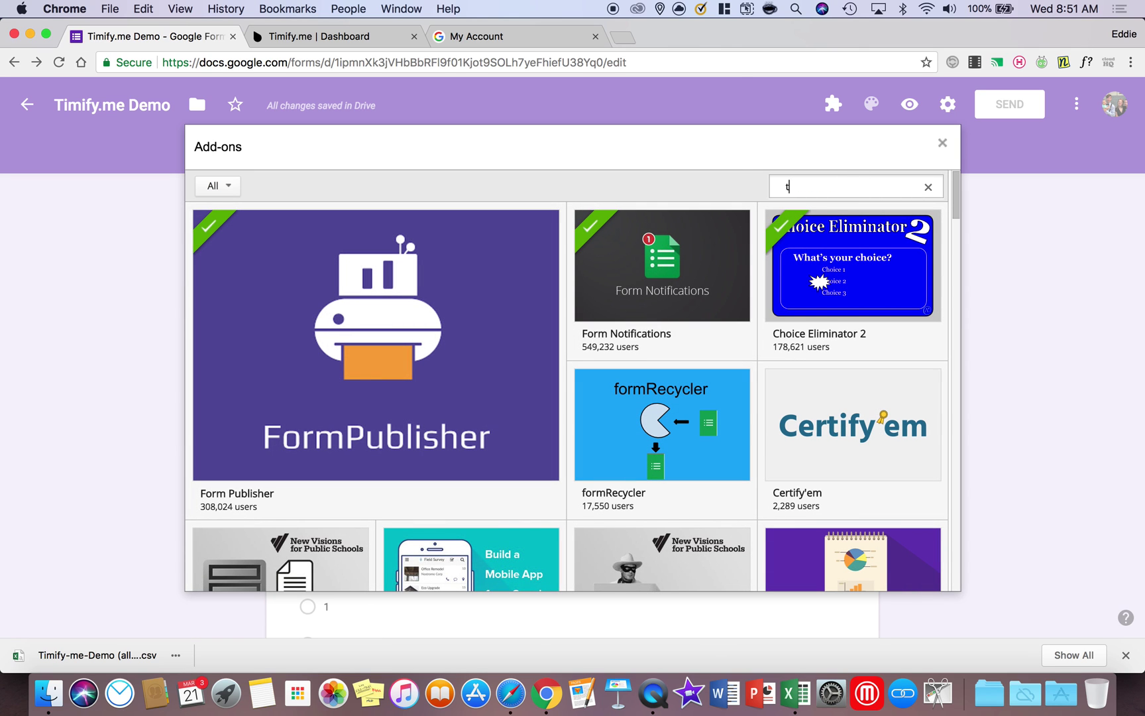
{"action": "type", "text": "y"}
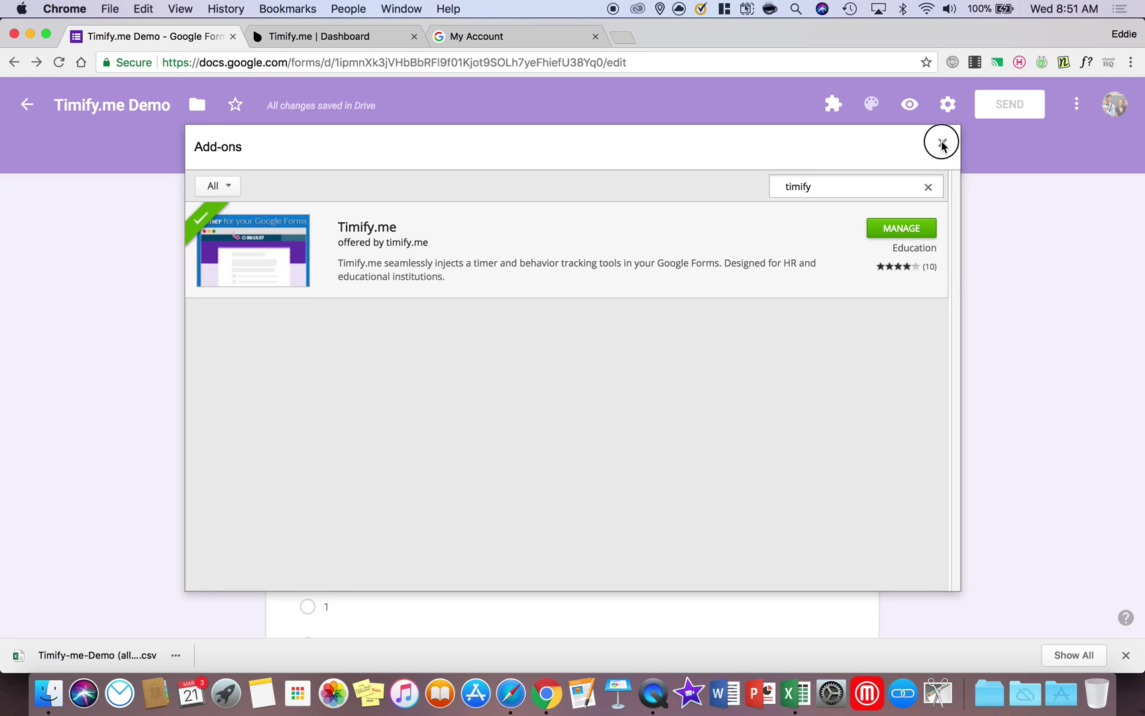
{"action": "left_click", "coordinate": [941, 144]}
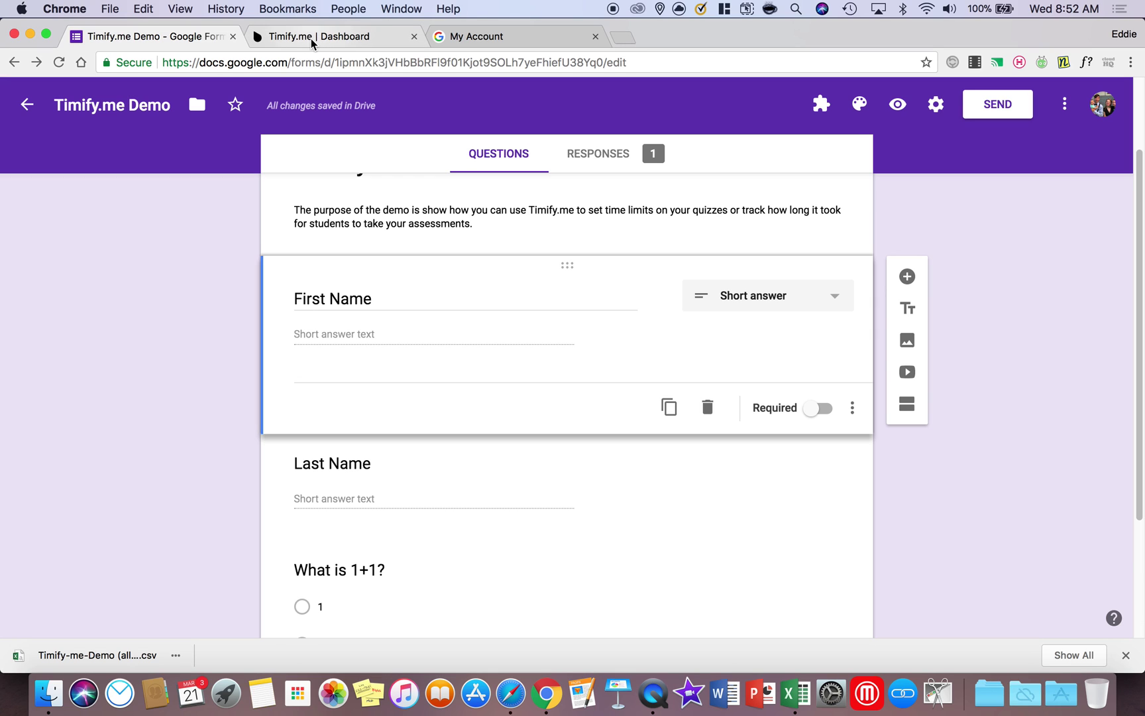
Replace the old Timify.me dashboard tab with a fresh tab loading timify.me/app/
{"action": "left_click", "coordinate": [415, 36]}
{"action": "left_click", "coordinate": [432, 39]}
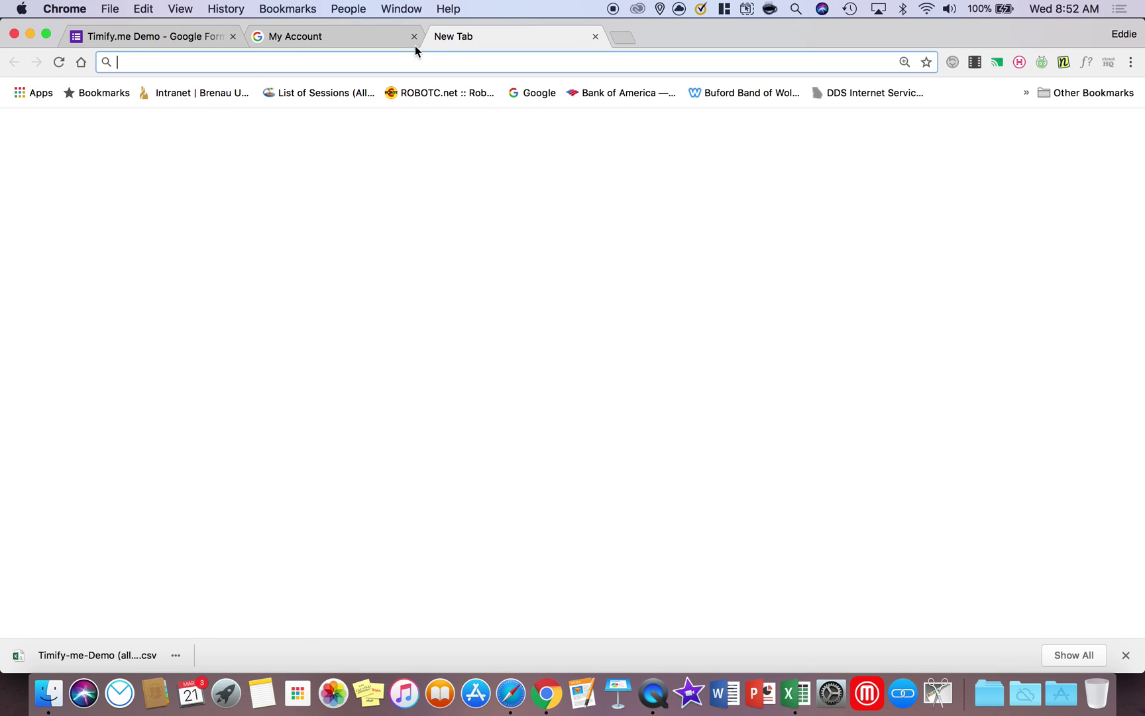
{"action": "type", "text": "timify.me/app/"}
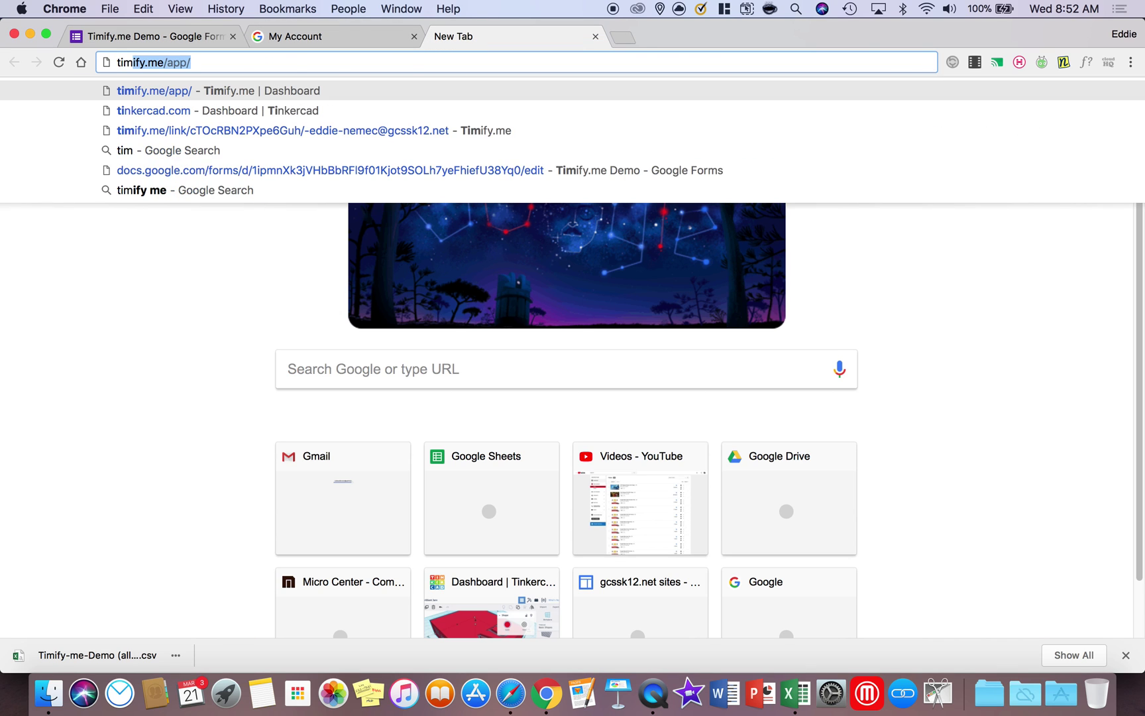
{"action": "key", "text": "Return"}
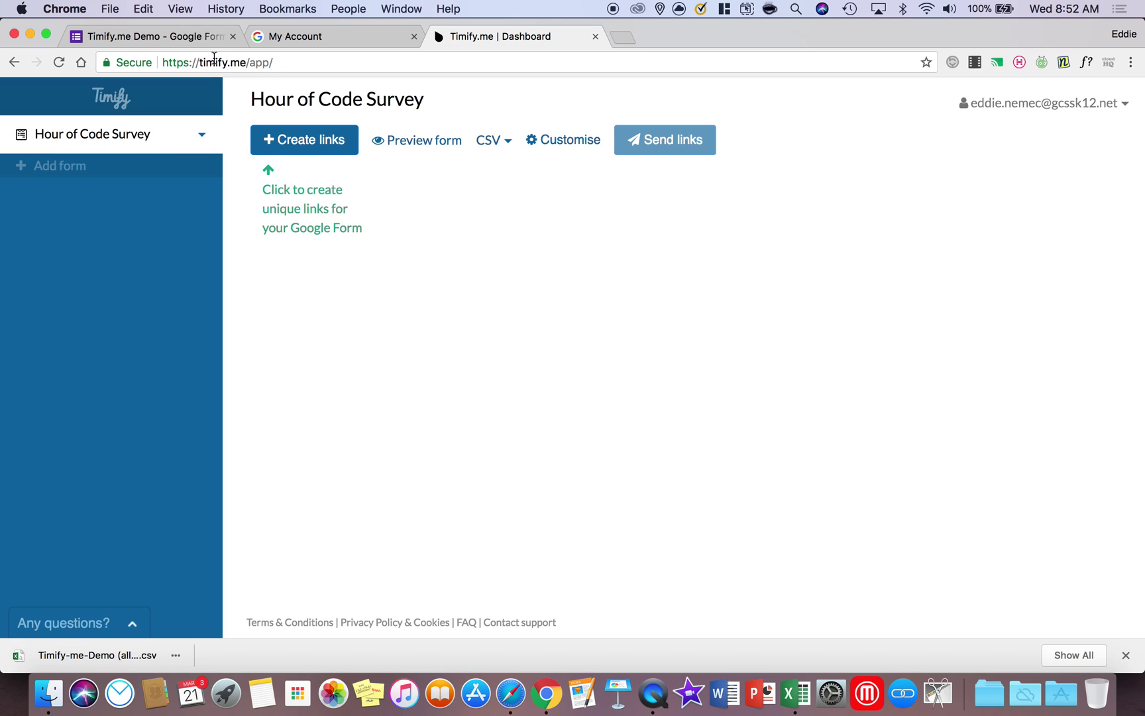
Return to the Timify.me Demo form editor
{"action": "left_click", "coordinate": [157, 41]}
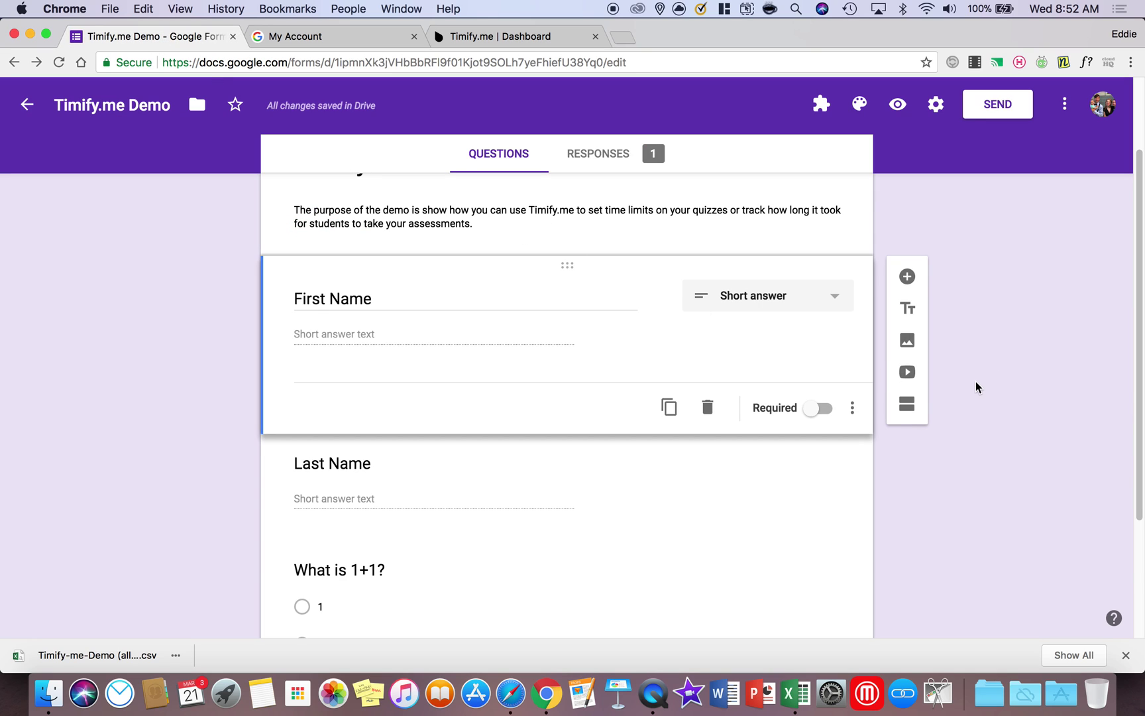
{"action": "scroll", "coordinate": [976, 388], "scroll_direction": "down", "scroll_amount": 3}
{"action": "scroll", "coordinate": [976, 389], "scroll_direction": "up", "scroll_amount": 5}
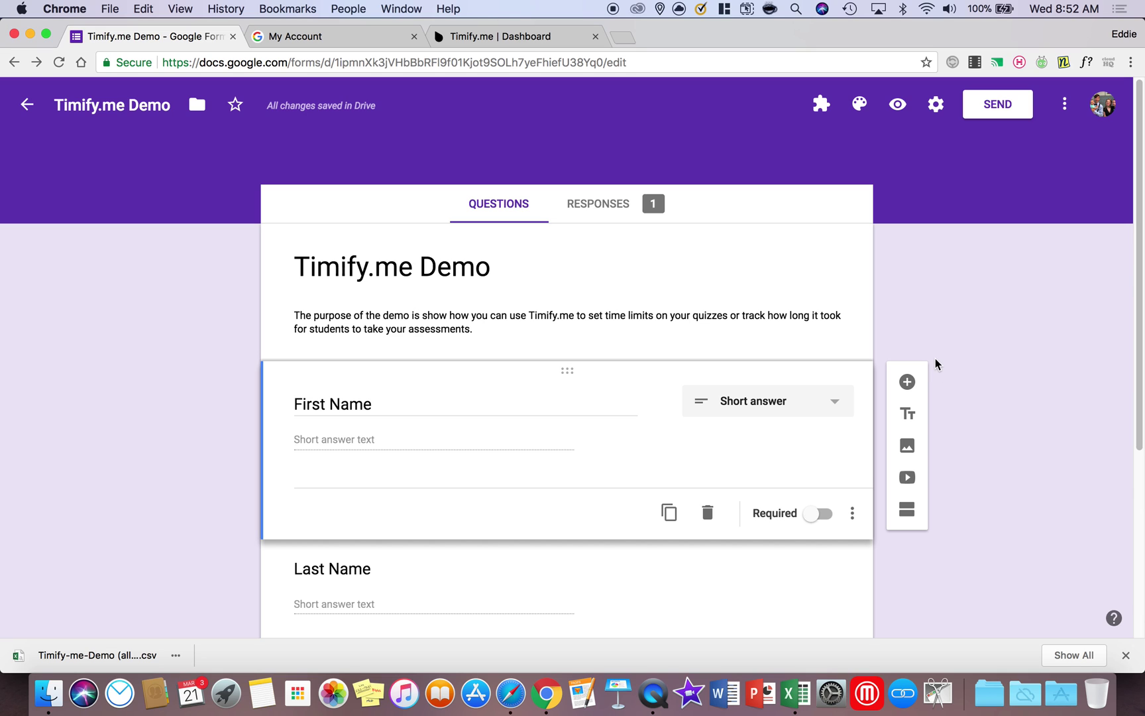
Search the add-ons gallery for 'timify' to confirm it shows as installed, then close it
{"action": "left_click", "coordinate": [1065, 111]}
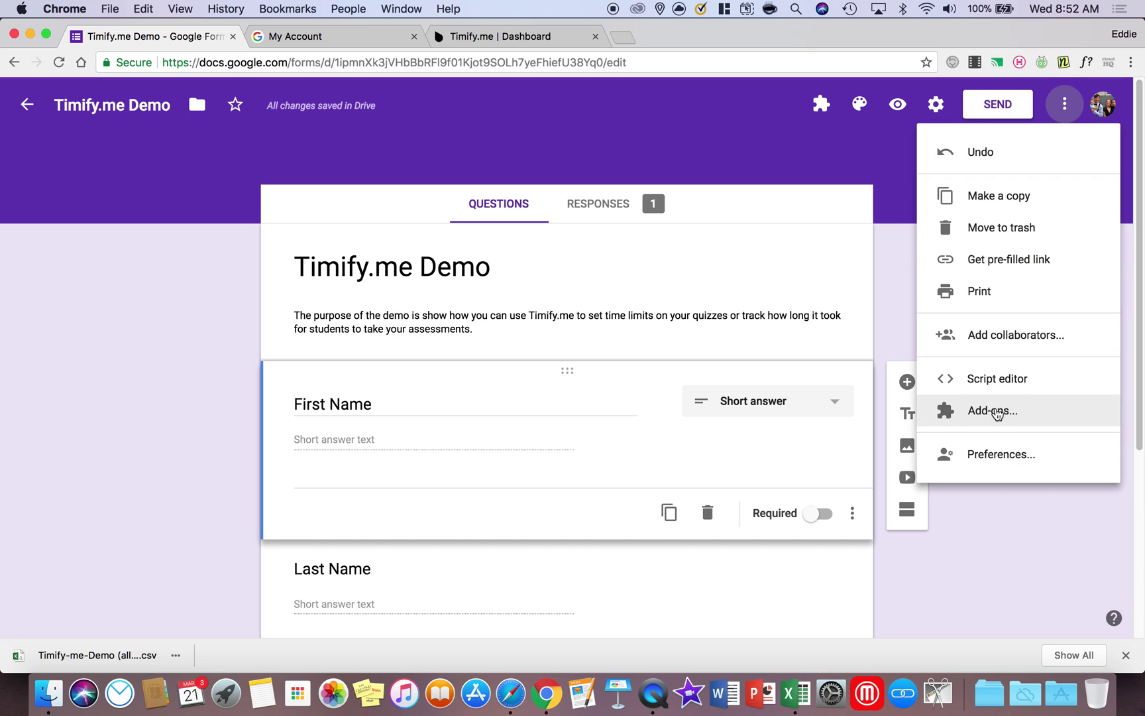
{"action": "left_click", "coordinate": [1000, 411]}
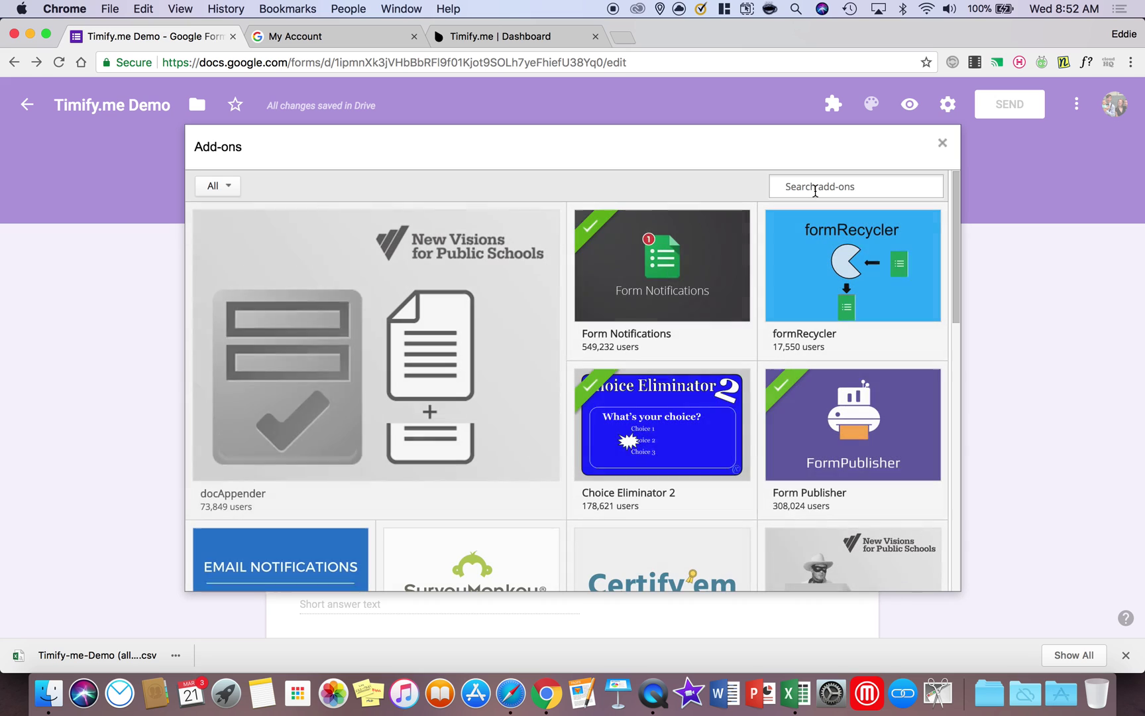
{"action": "left_click", "coordinate": [813, 190]}
{"action": "type", "text": "timify"}
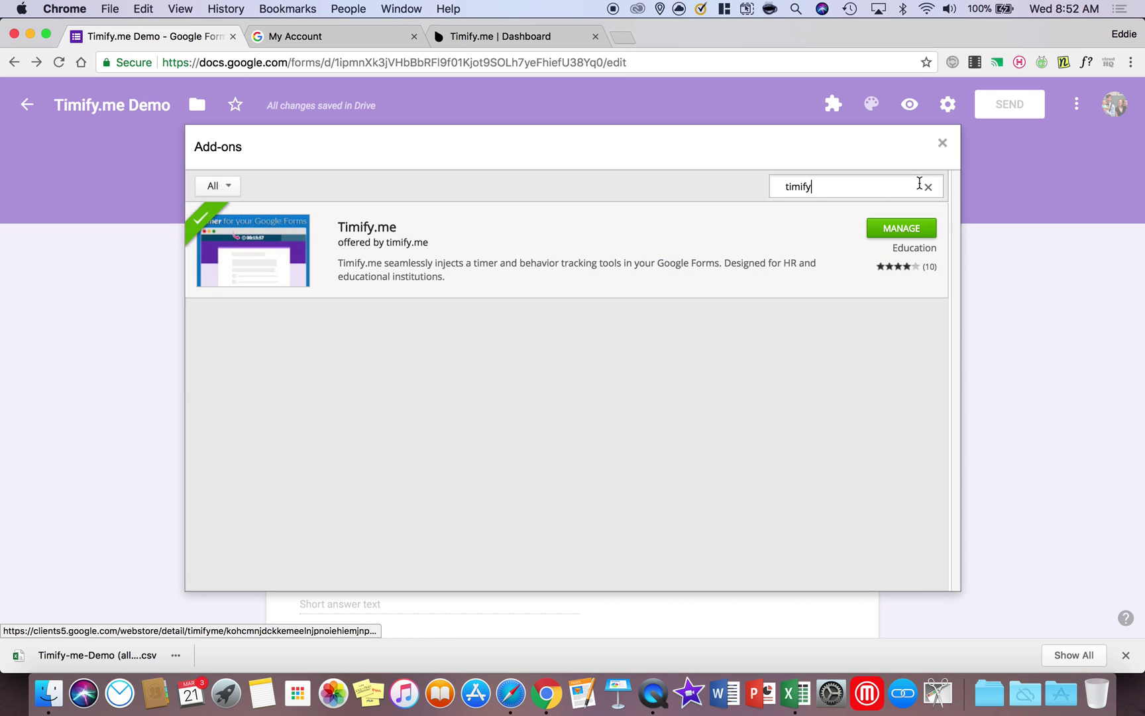
{"action": "left_click", "coordinate": [940, 146]}
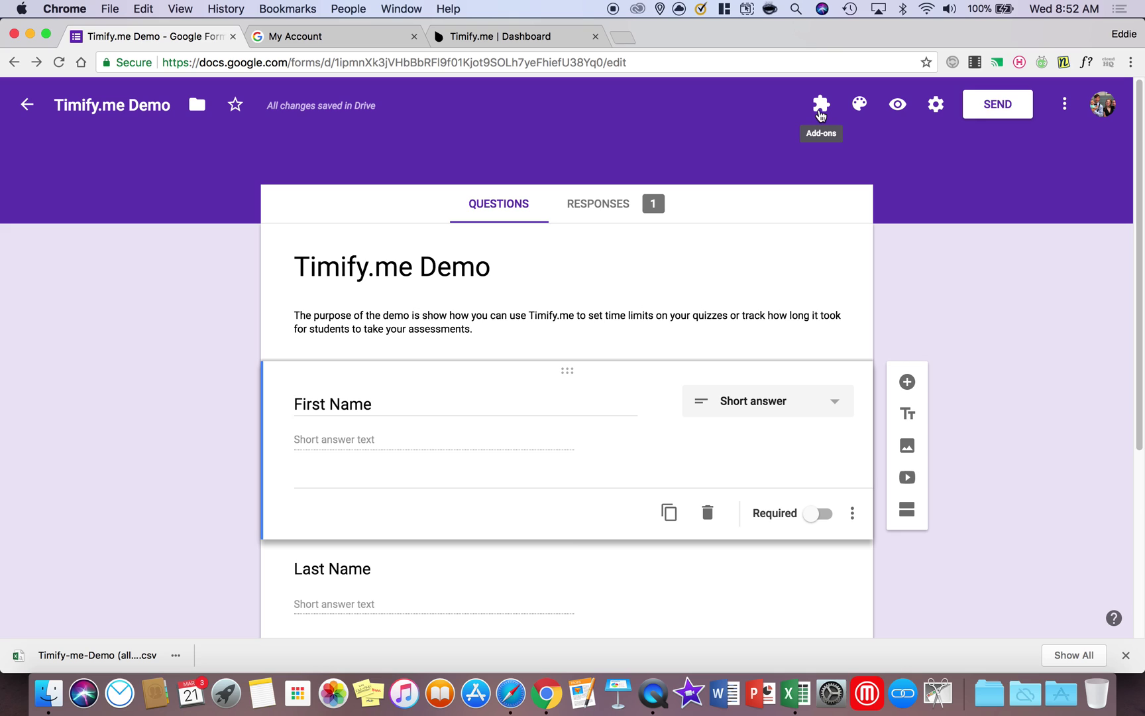
Enable the Timify.me add-on from its Configure panel, then minimise the panel
{"action": "left_click", "coordinate": [717, 581]}
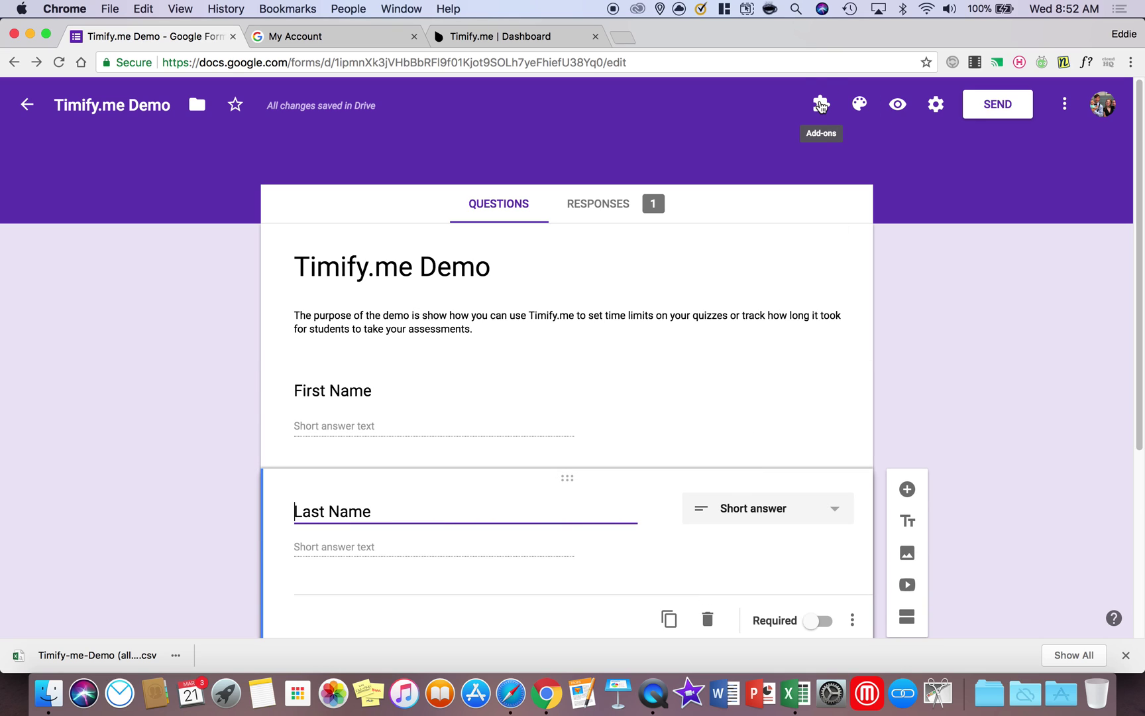
{"action": "left_click", "coordinate": [821, 105]}
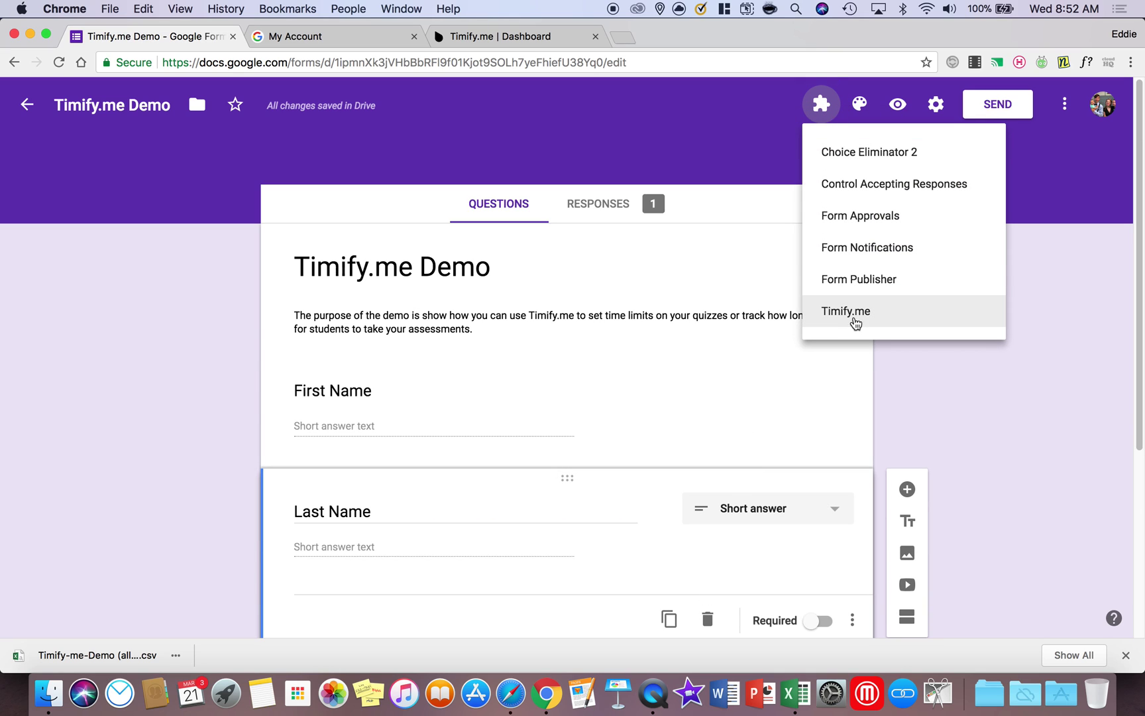
{"action": "left_click", "coordinate": [855, 315]}
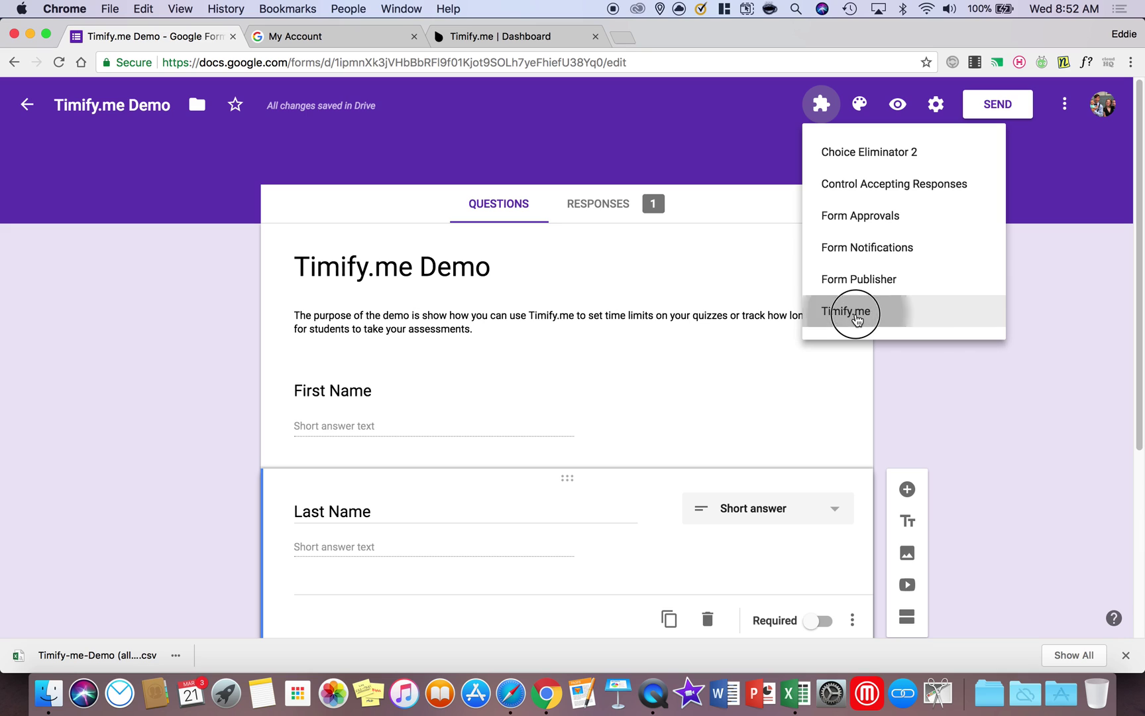
{"action": "left_click", "coordinate": [554, 191]}
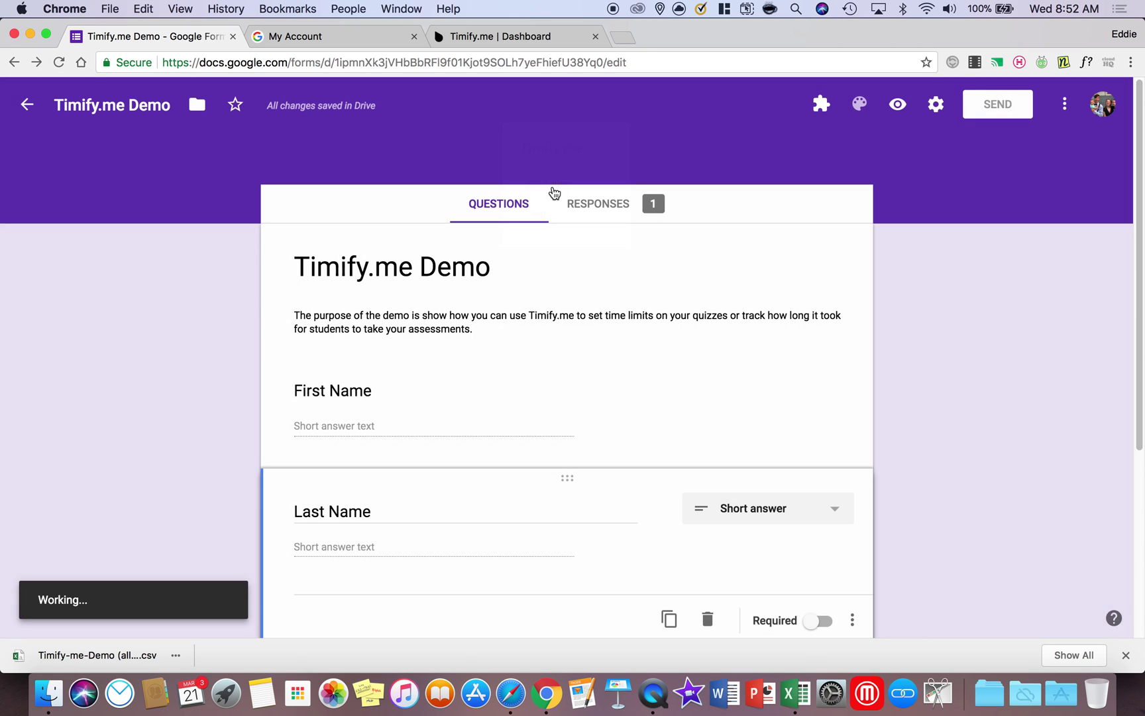
{"action": "left_click", "coordinate": [896, 341]}
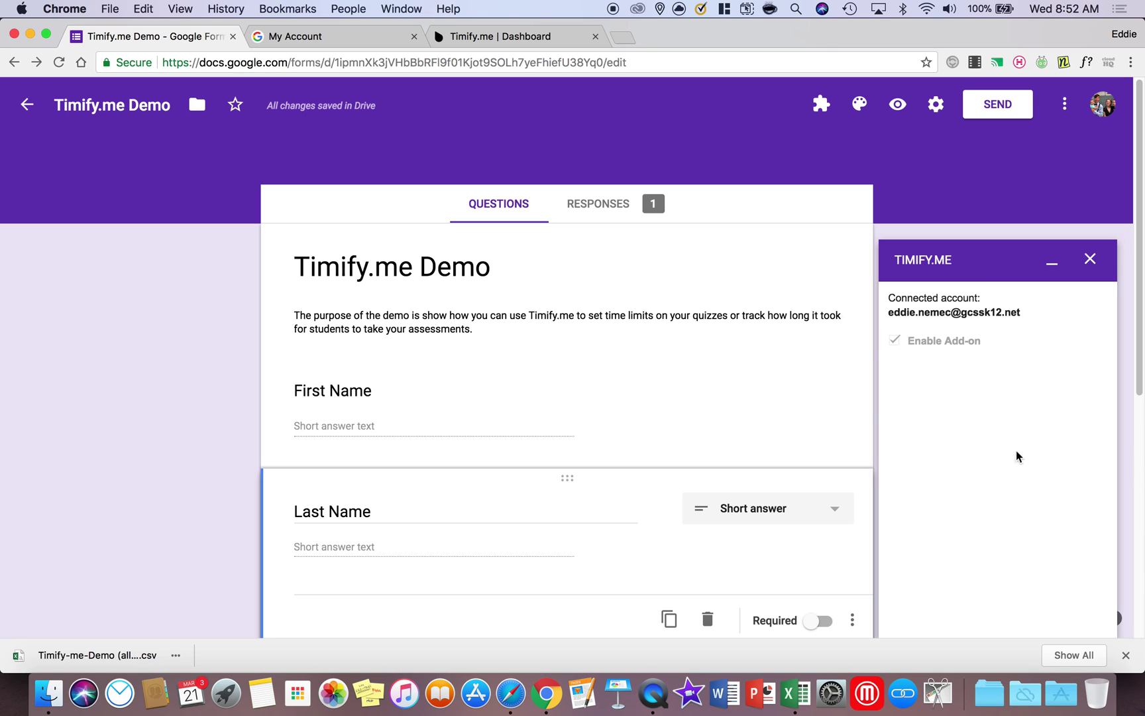
{"action": "scroll", "coordinate": [682, 401], "scroll_direction": "down", "scroll_amount": 6}
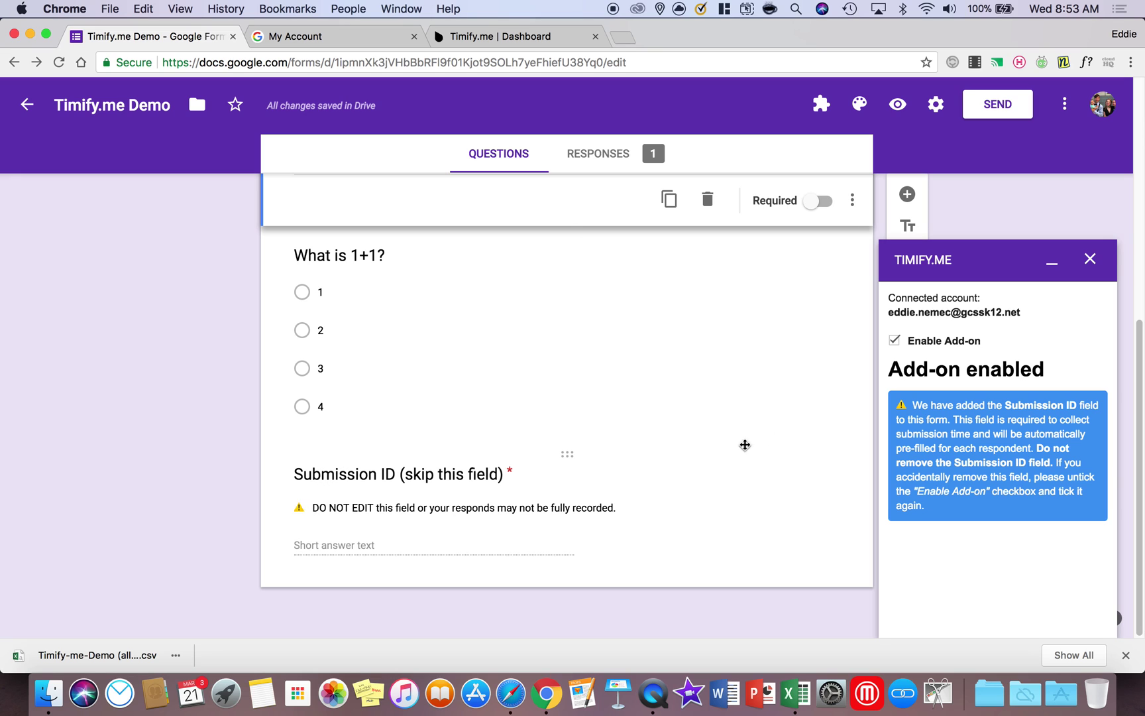
{"action": "left_click", "coordinate": [1052, 263]}
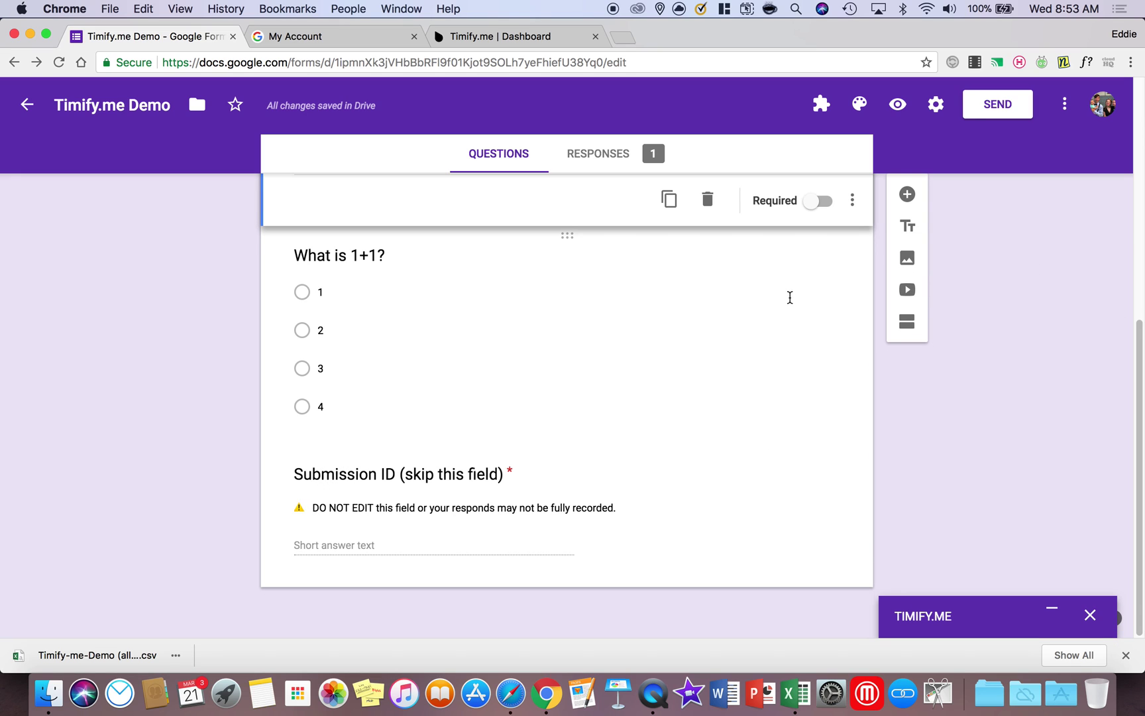
{"action": "scroll", "coordinate": [787, 296], "scroll_direction": "up", "scroll_amount": 10}
Switch back to the Timify.me dashboard tab showing the Timify.me Demo form
{"action": "left_click_drag", "start_coordinate": [358, 38], "coordinate": [429, 43]}
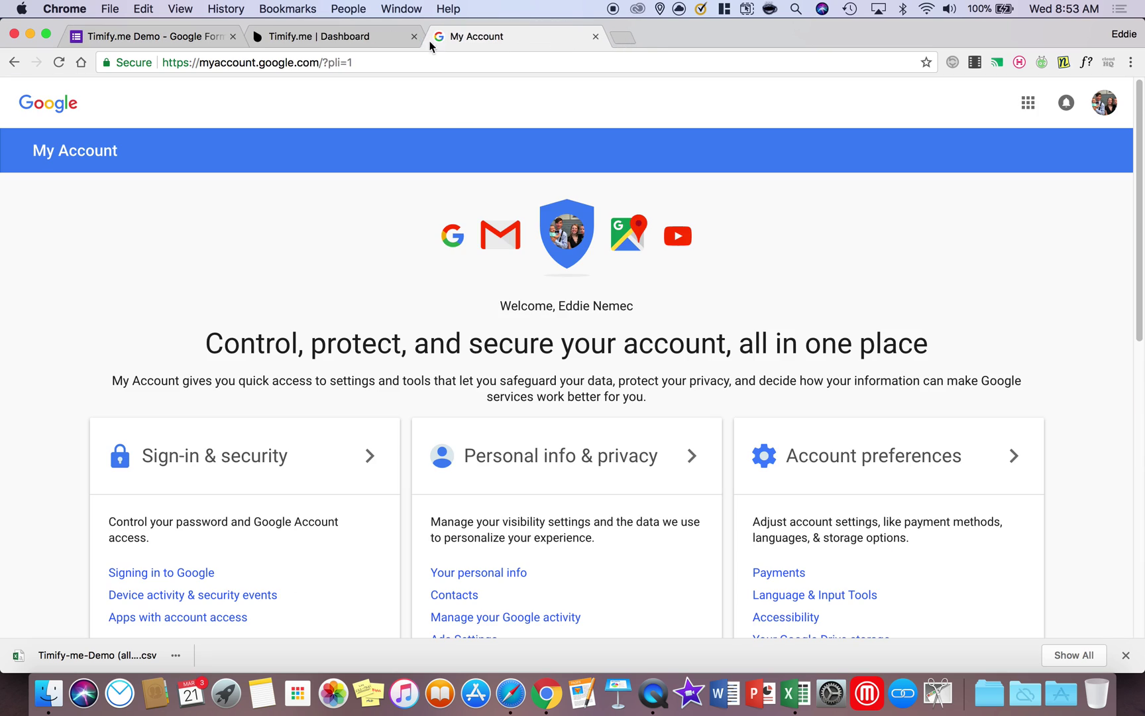
{"action": "left_click", "coordinate": [318, 40]}
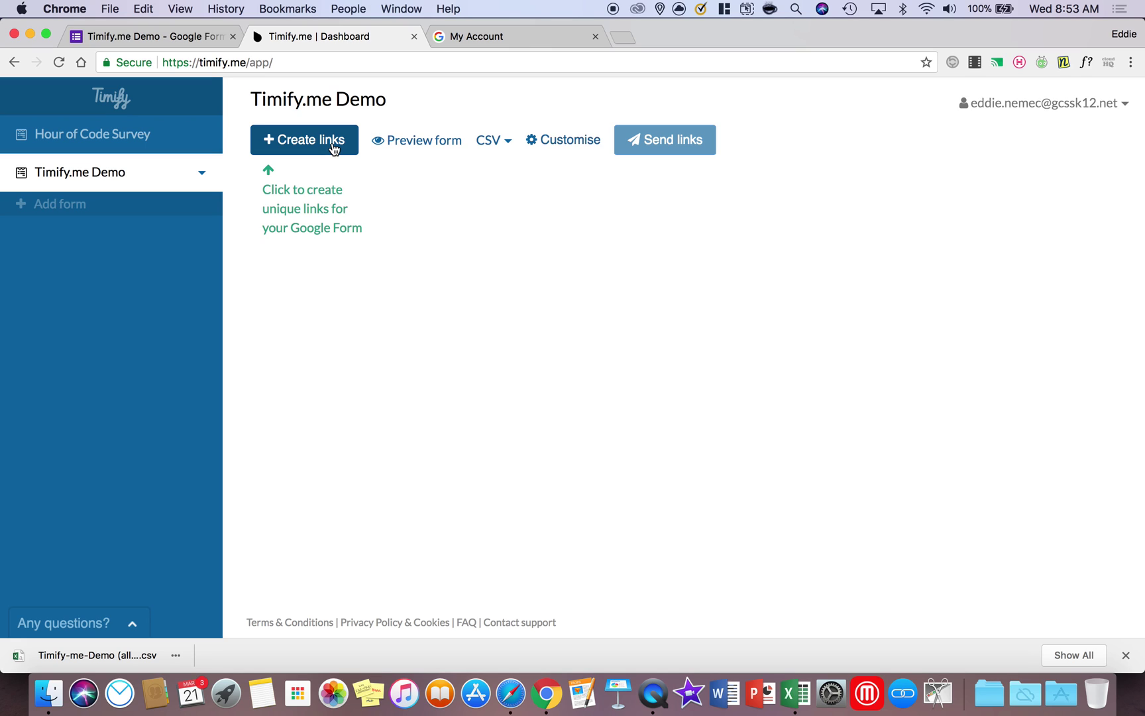
Start creating links for Timify.me Demo and add the two respondents' e-mail addresses
{"action": "left_click", "coordinate": [297, 145]}
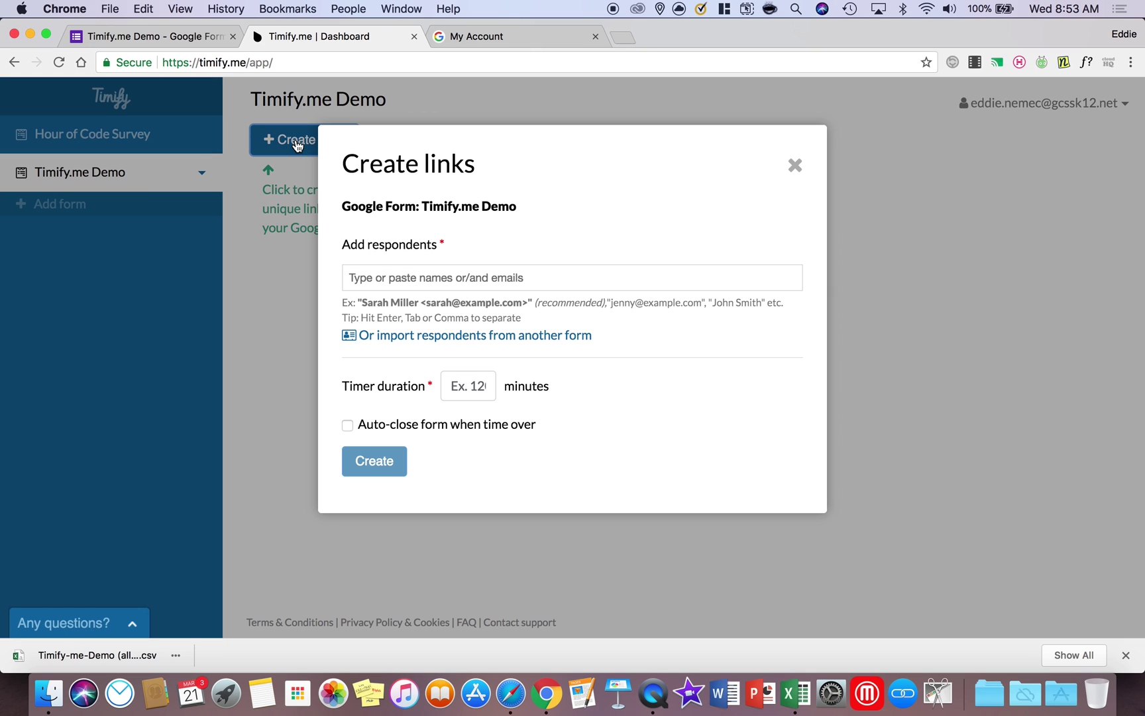
{"action": "left_click", "coordinate": [411, 281]}
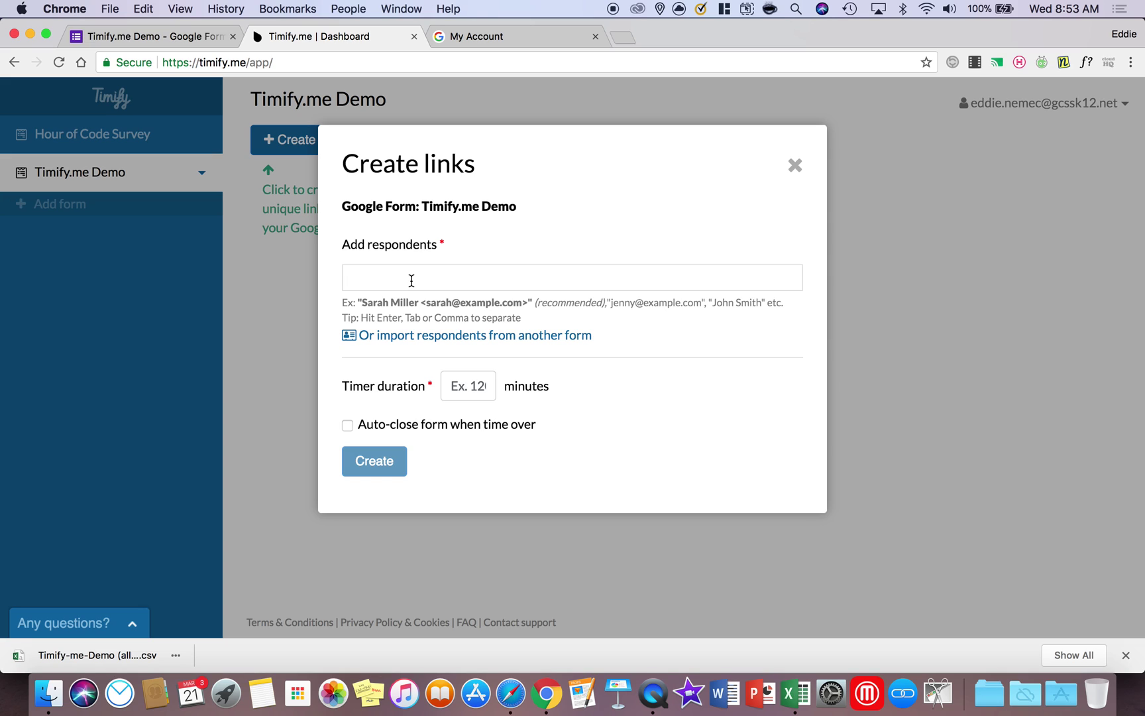
{"action": "key", "text": "Return"}
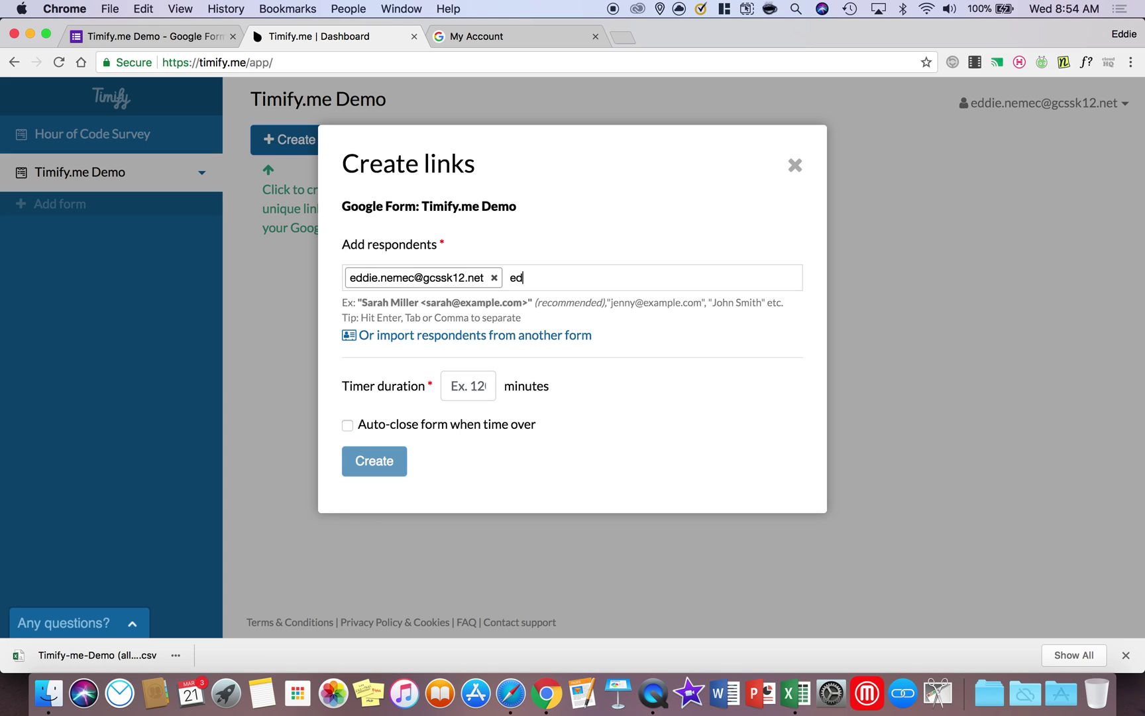
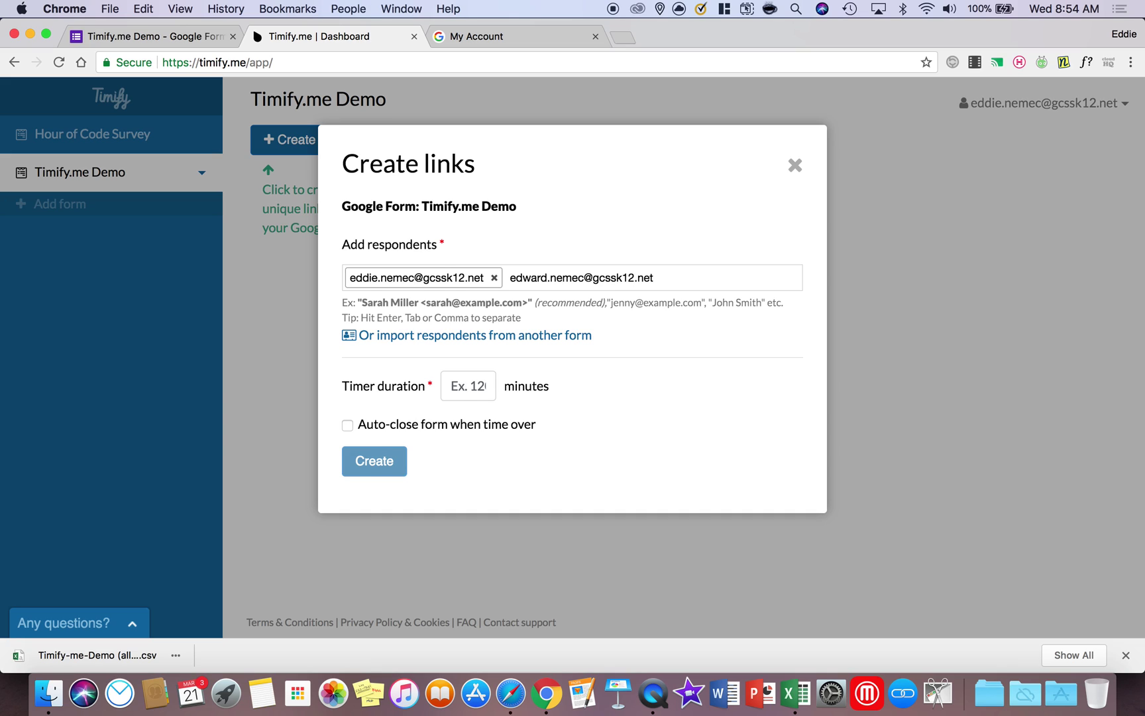
{"action": "key", "text": "Return"}
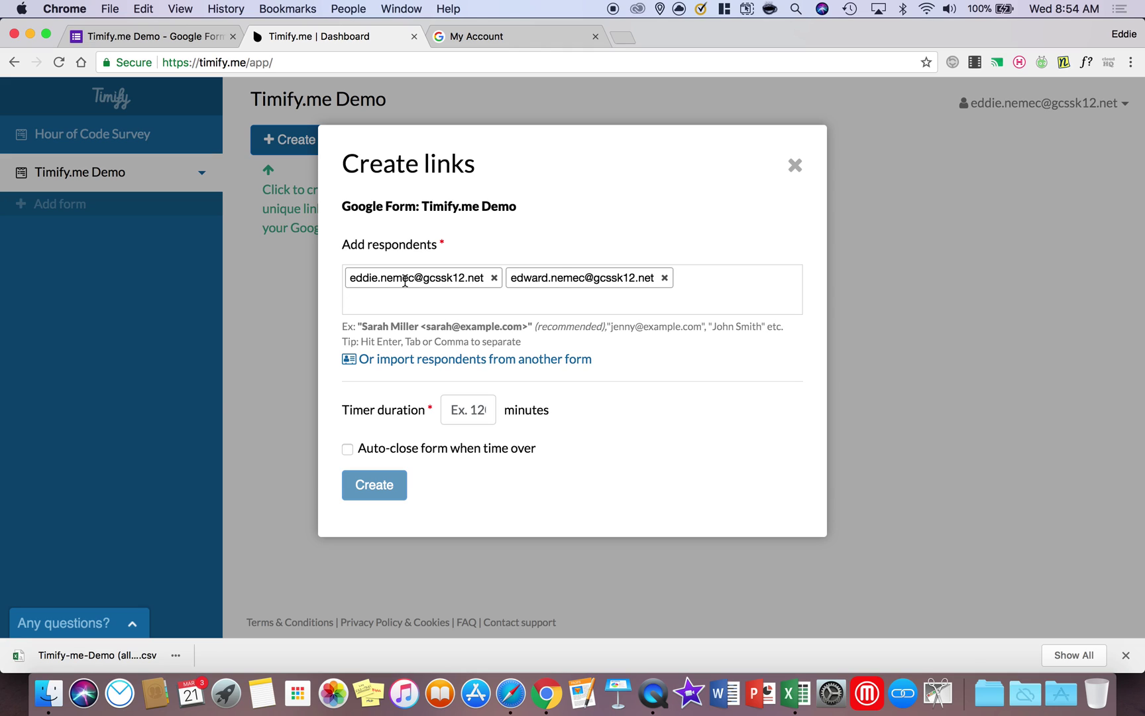
Set a 2-minute timer with Auto-close form when time over, and create the links
{"action": "left_click", "coordinate": [485, 400]}
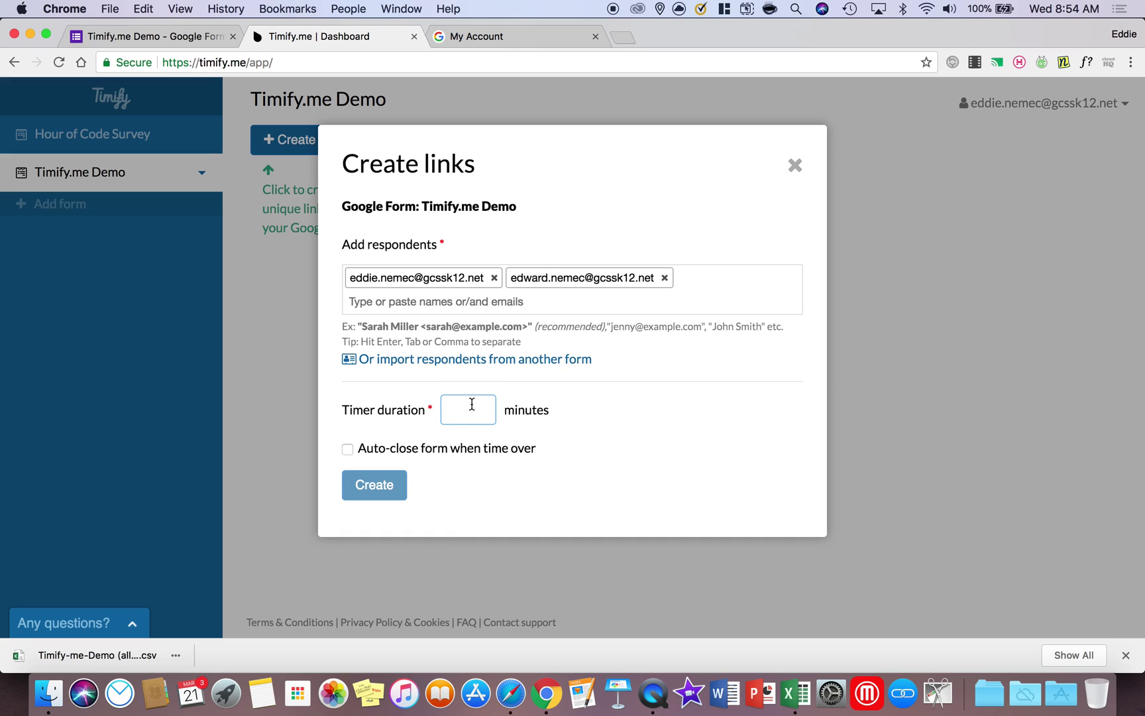
{"action": "type", "text": "2"}
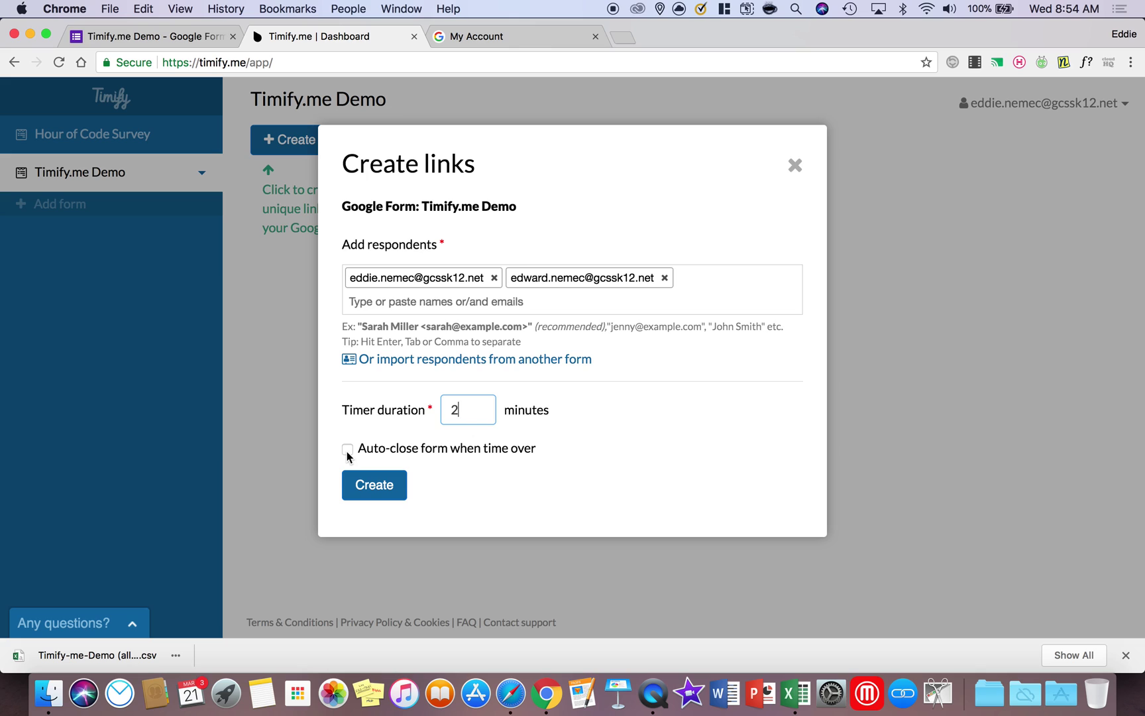
{"action": "left_click", "coordinate": [347, 450]}
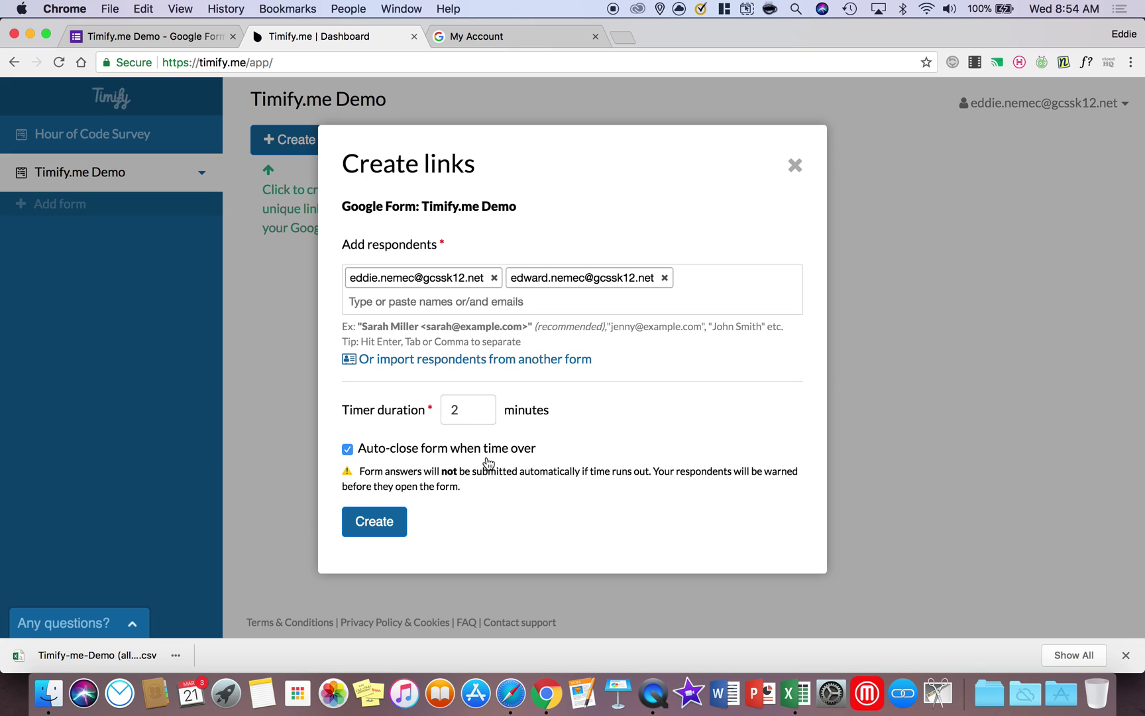
{"action": "left_click_drag", "start_coordinate": [359, 470], "coordinate": [581, 471]}
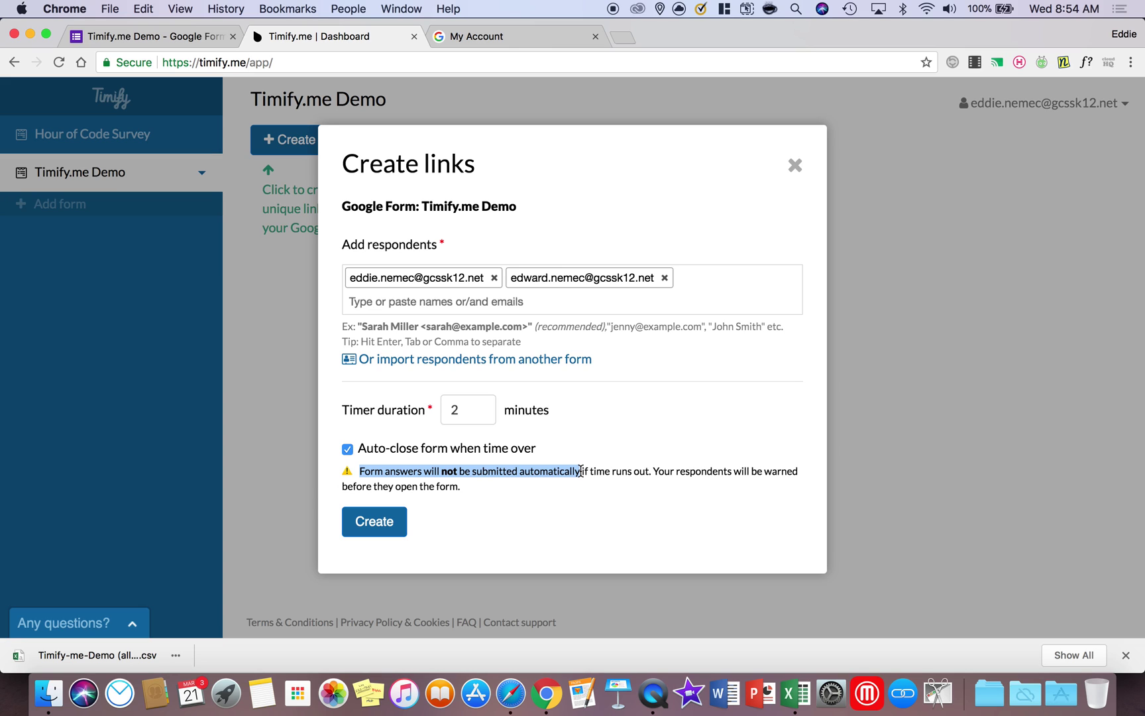
{"action": "left_click", "coordinate": [375, 522]}
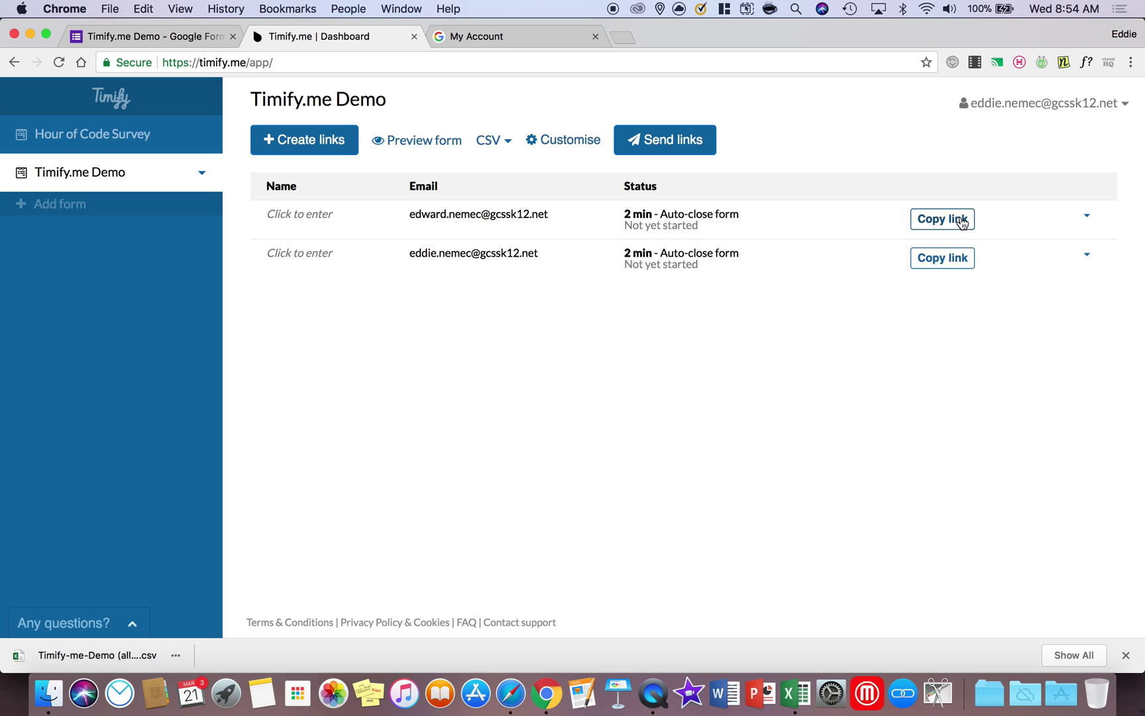
Check the remaining bulk-send quota without sending, then copy the second respondent's link
{"action": "left_click", "coordinate": [690, 146]}
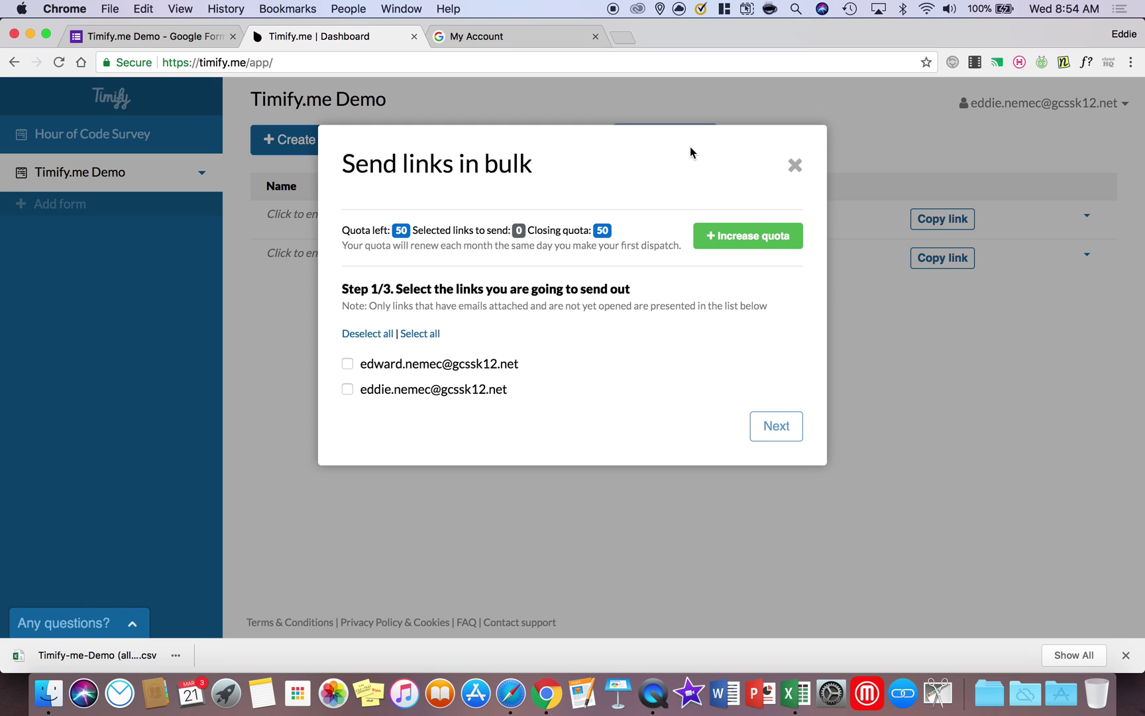
{"action": "left_click_drag", "start_coordinate": [391, 230], "coordinate": [509, 230]}
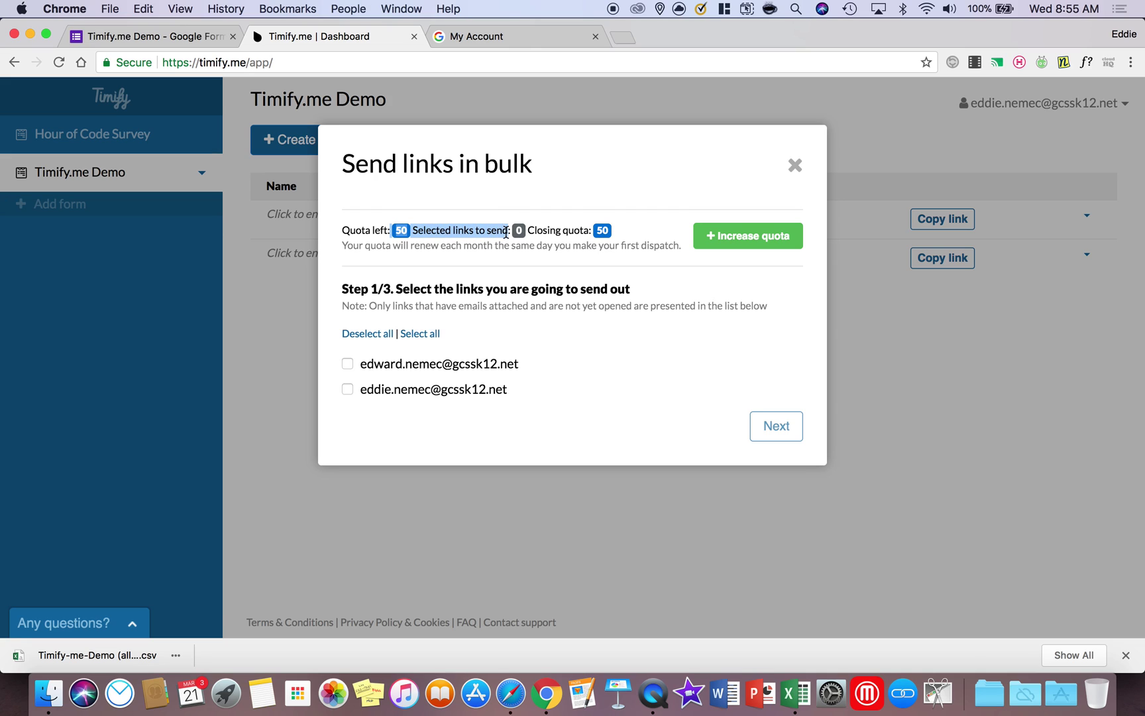
{"action": "left_click", "coordinate": [405, 337]}
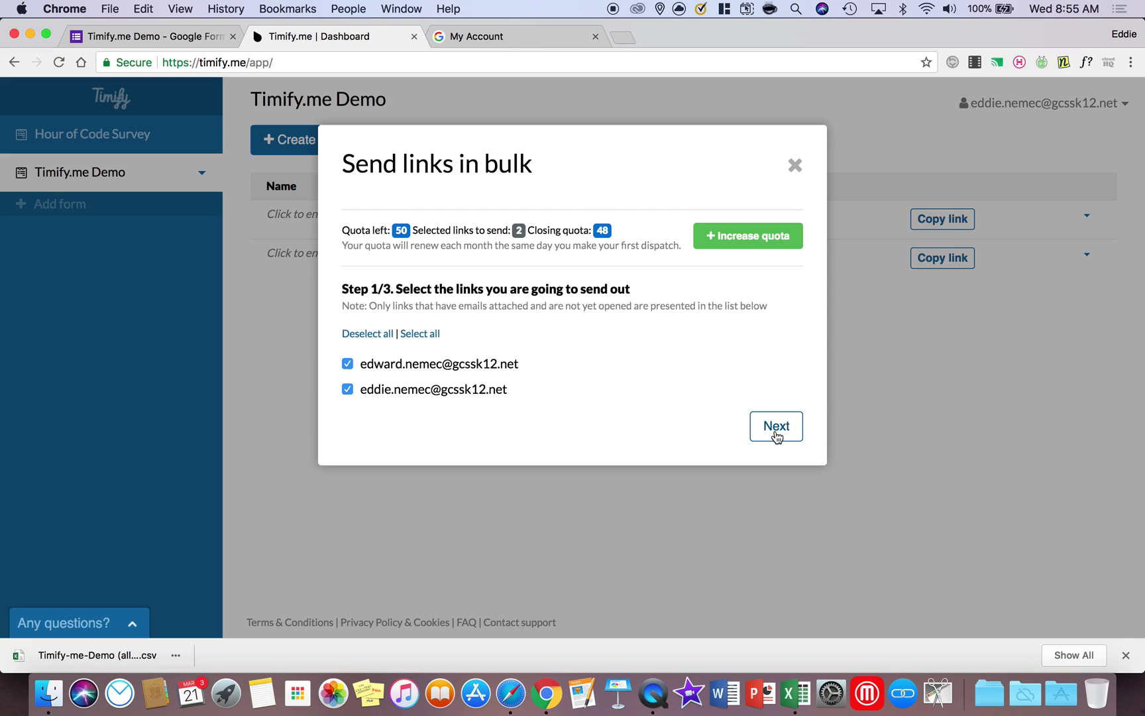
{"action": "left_click", "coordinate": [795, 166]}
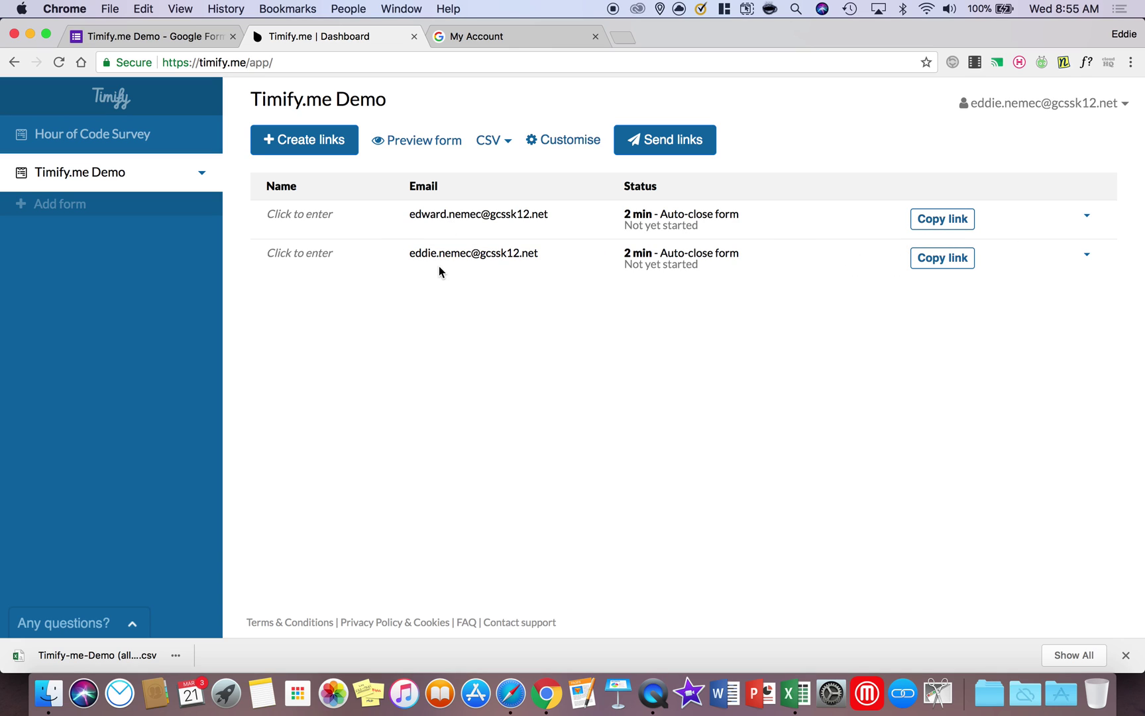
{"action": "left_click", "coordinate": [957, 263]}
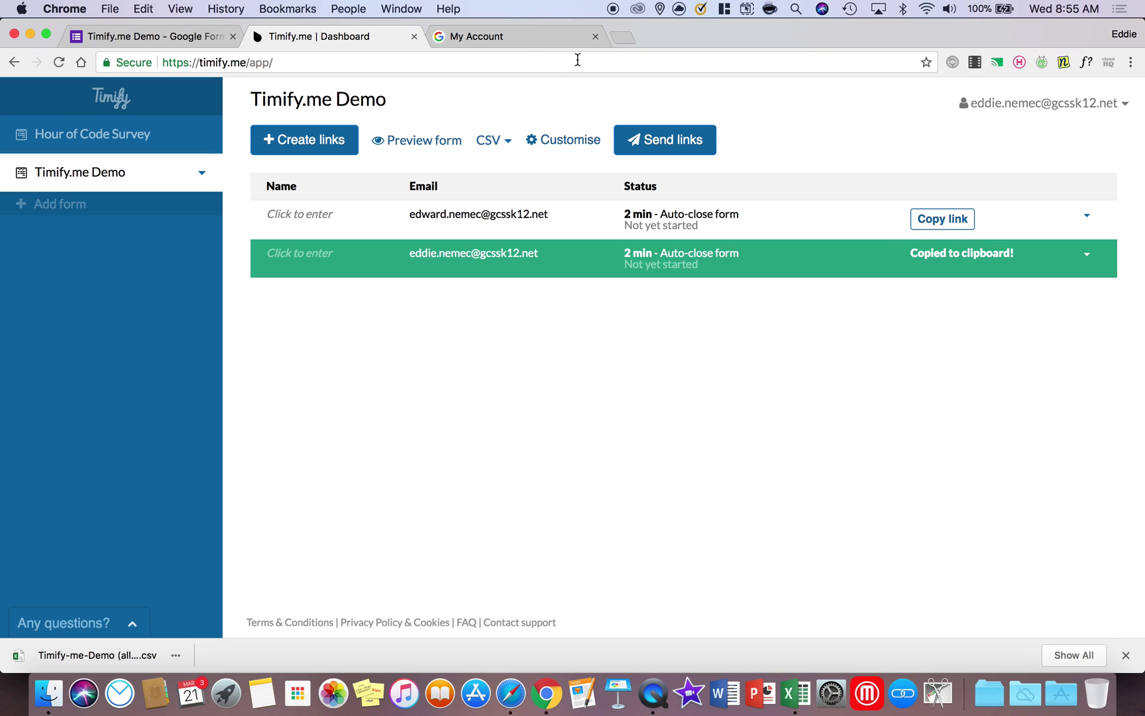
{"action": "left_click", "coordinate": [623, 37]}
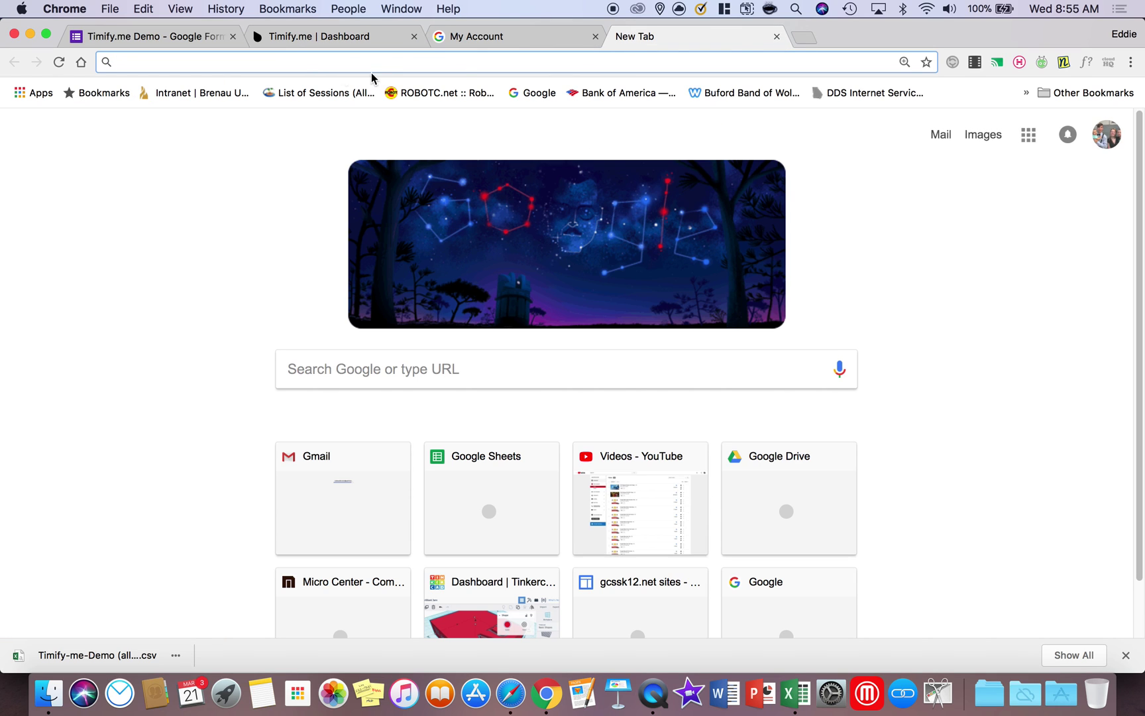
Paste and go to the copied link, signing in with the organisation Google account
{"action": "left_click", "coordinate": [1106, 135]}
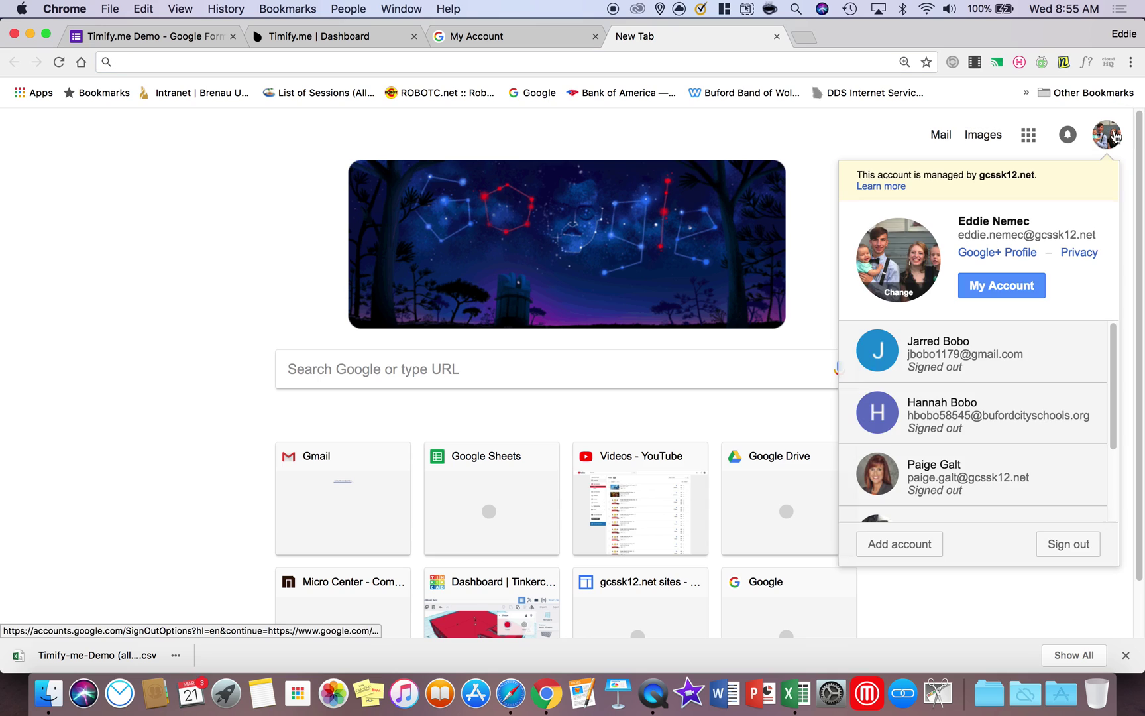
{"action": "left_click", "coordinate": [641, 127]}
{"action": "right_click", "coordinate": [262, 61]}
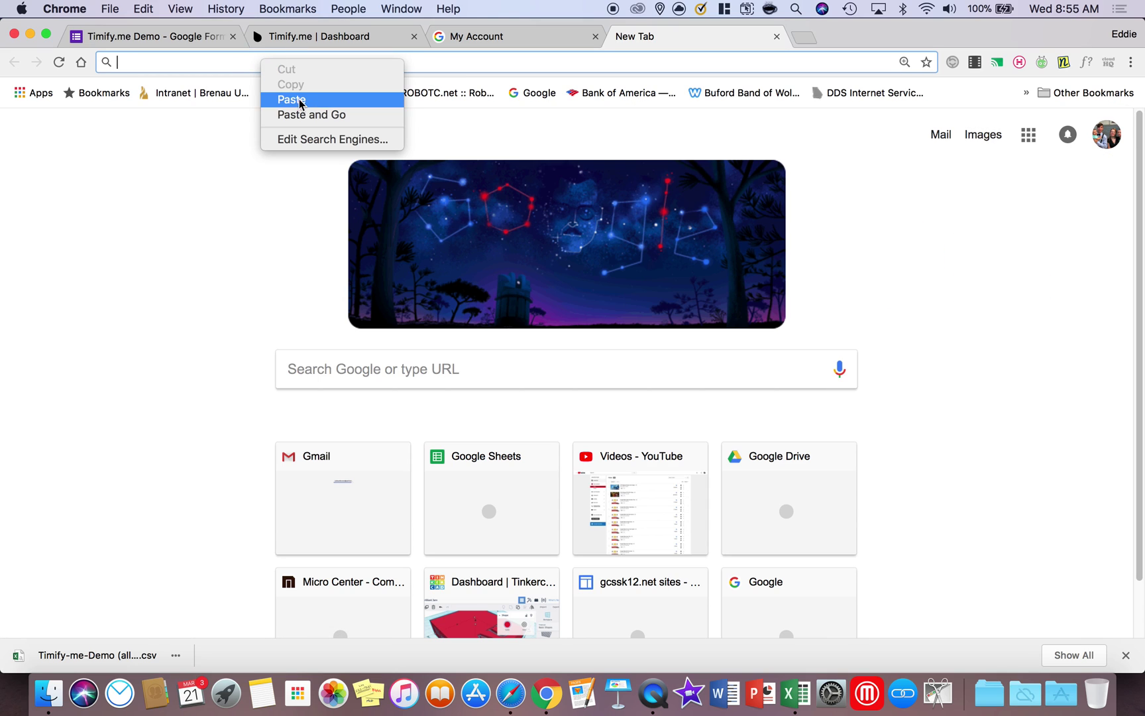
{"action": "left_click", "coordinate": [321, 115]}
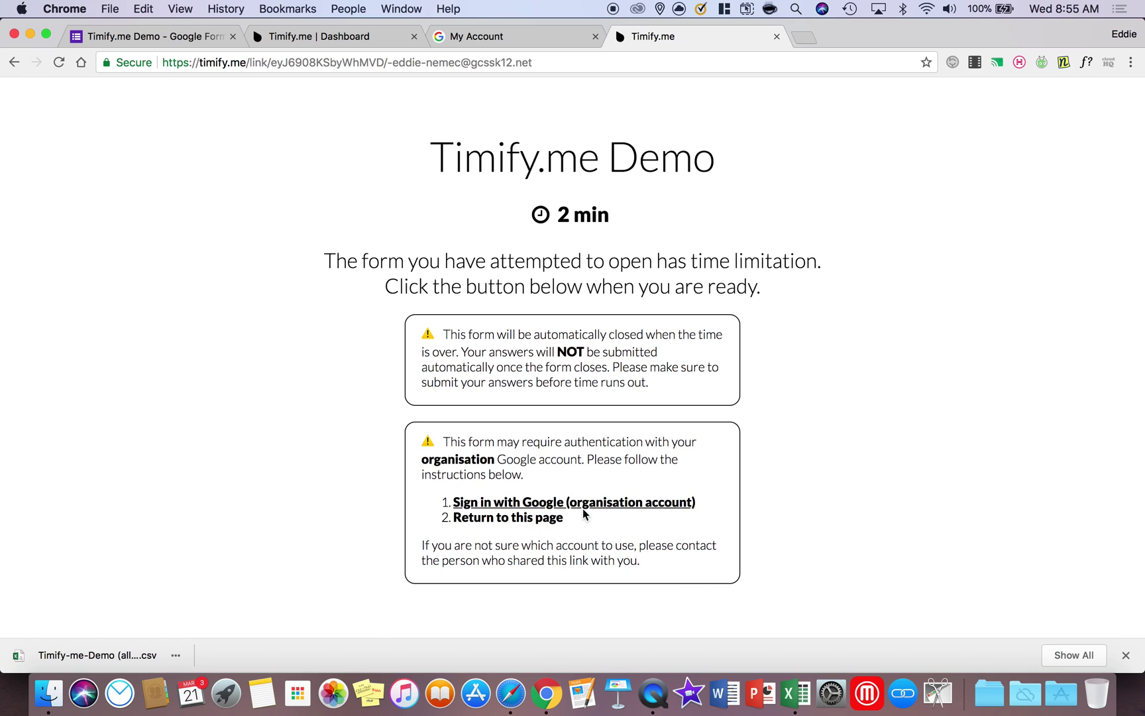
{"action": "left_click", "coordinate": [507, 505]}
{"action": "left_click", "coordinate": [499, 255]}
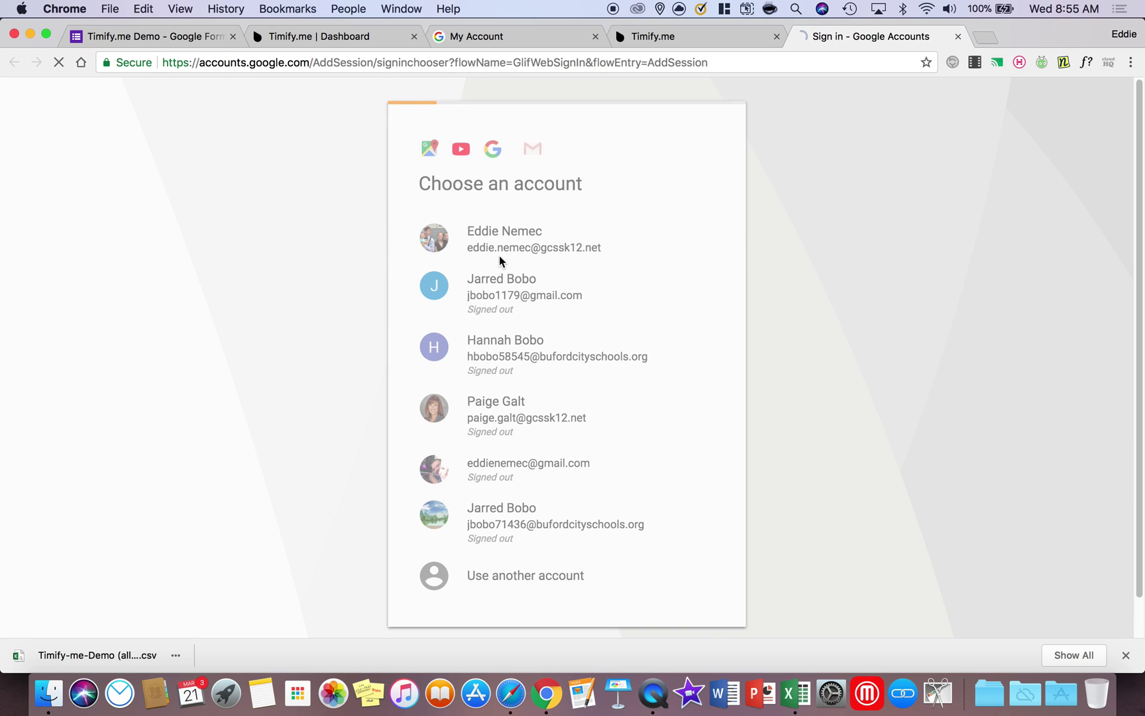
Review the 2 min limit and auto-close notes on the start page, then open the form
{"action": "left_click", "coordinate": [686, 37]}
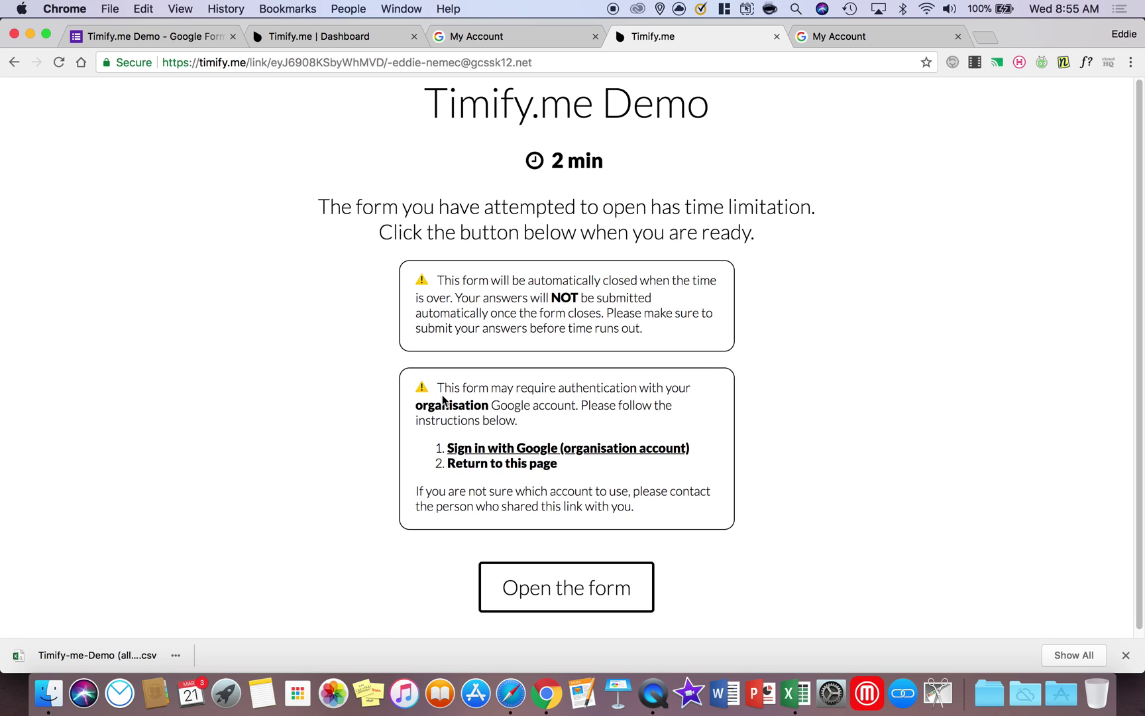
{"action": "left_click_drag", "start_coordinate": [436, 390], "coordinate": [647, 507]}
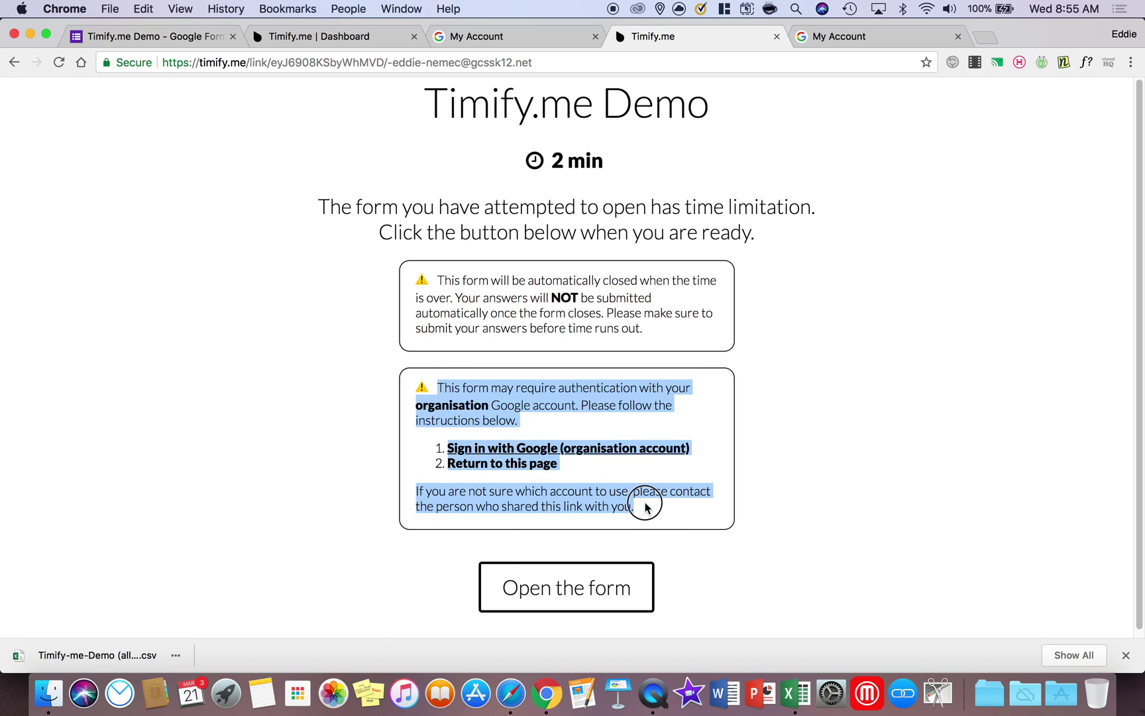
{"action": "left_click_drag", "start_coordinate": [438, 279], "coordinate": [696, 331]}
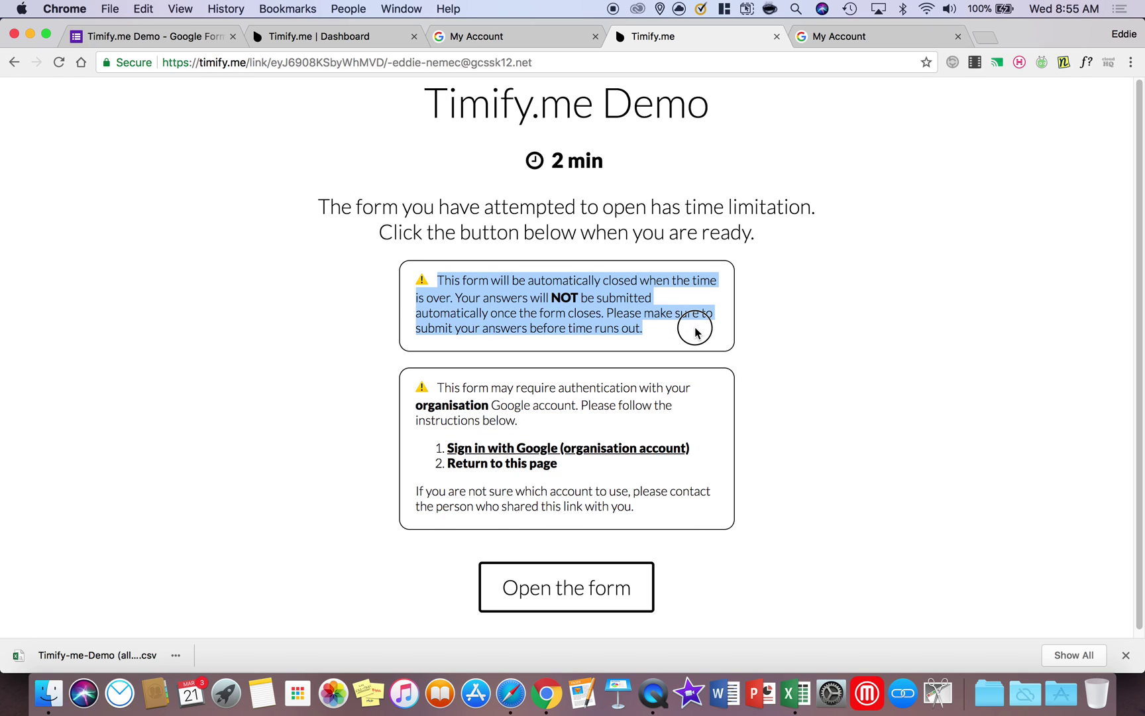
{"action": "left_click_drag", "start_coordinate": [552, 165], "coordinate": [620, 169]}
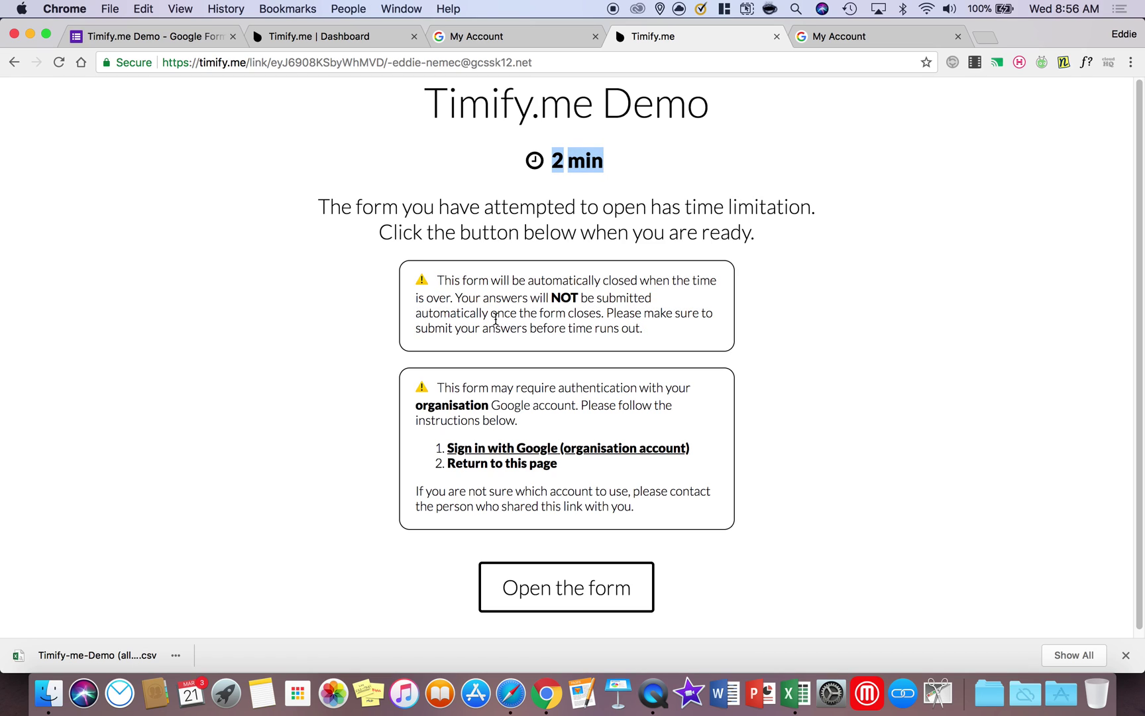
{"action": "left_click_drag", "start_coordinate": [503, 317], "coordinate": [601, 316]}
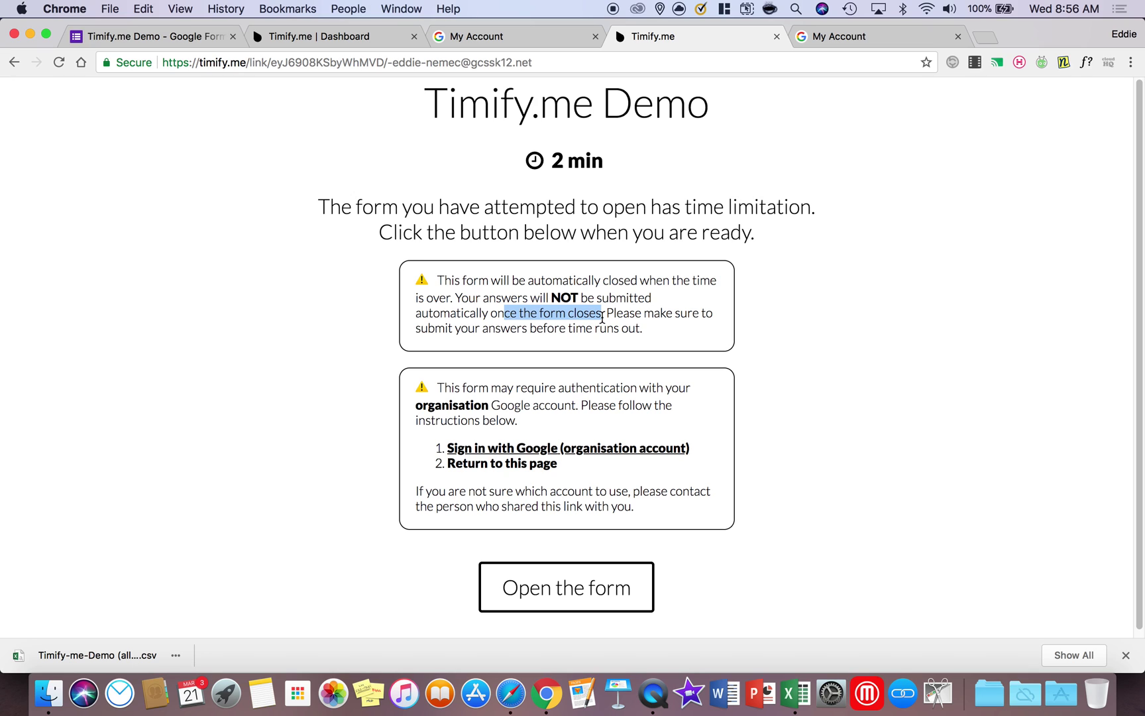
{"action": "left_click", "coordinate": [567, 587]}
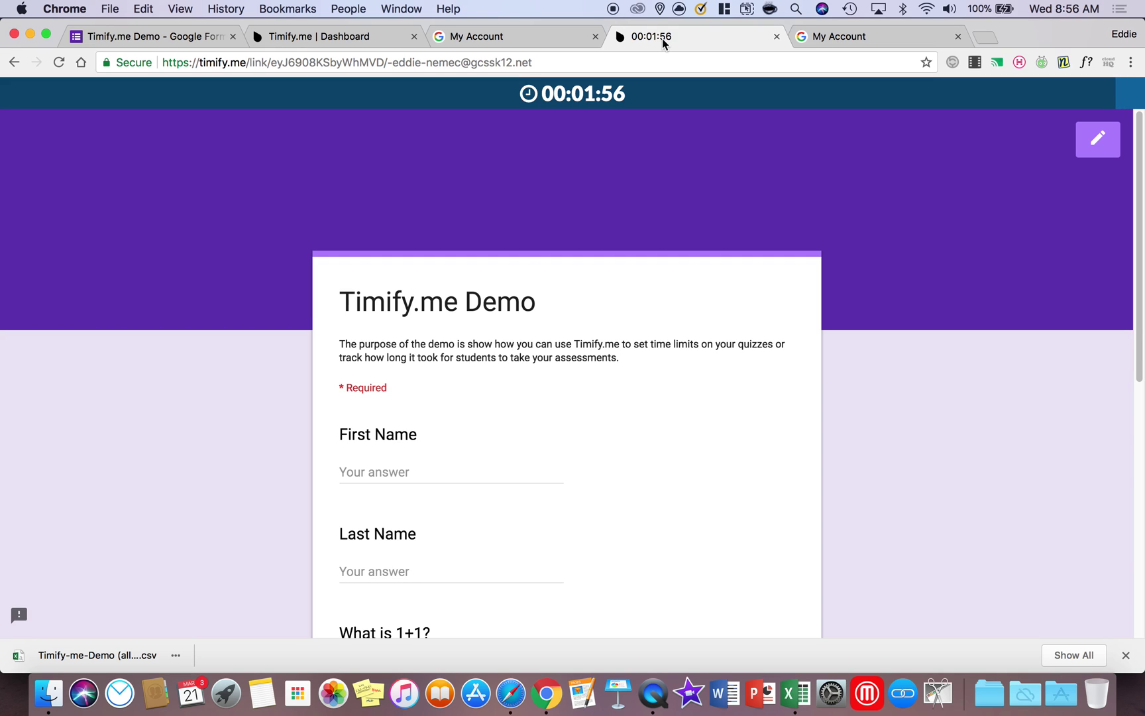
Enter the respondent's first and last name in the timed form's name fields
{"action": "left_click", "coordinate": [511, 36]}
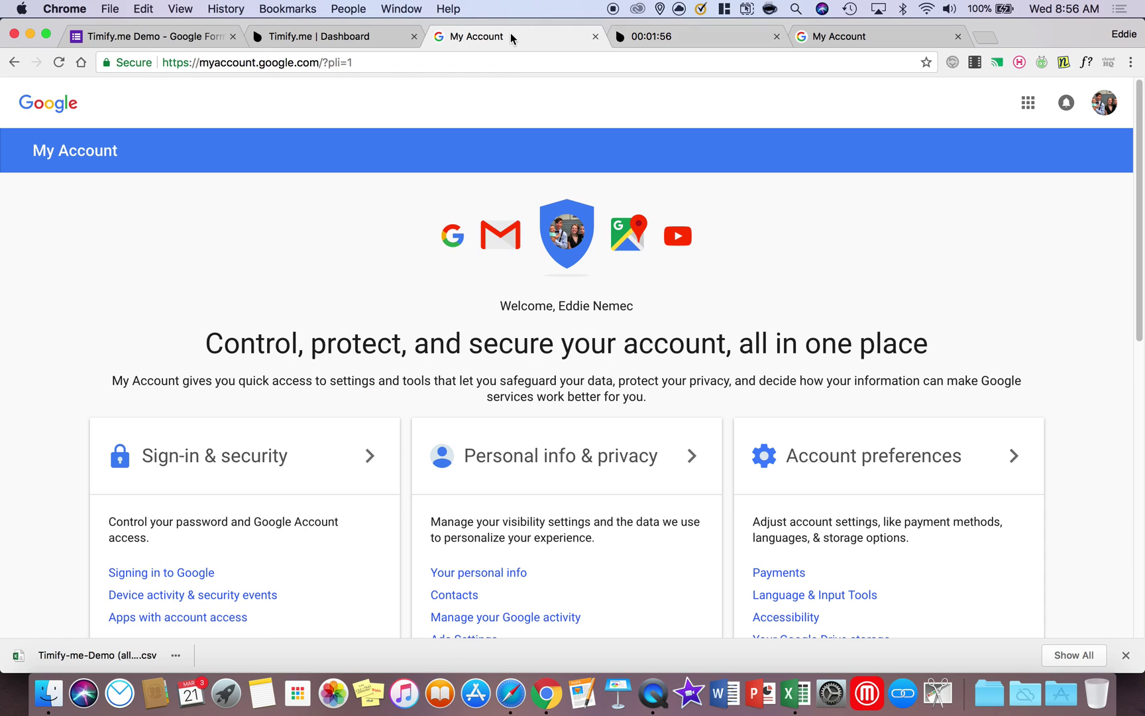
{"action": "left_click", "coordinate": [664, 39]}
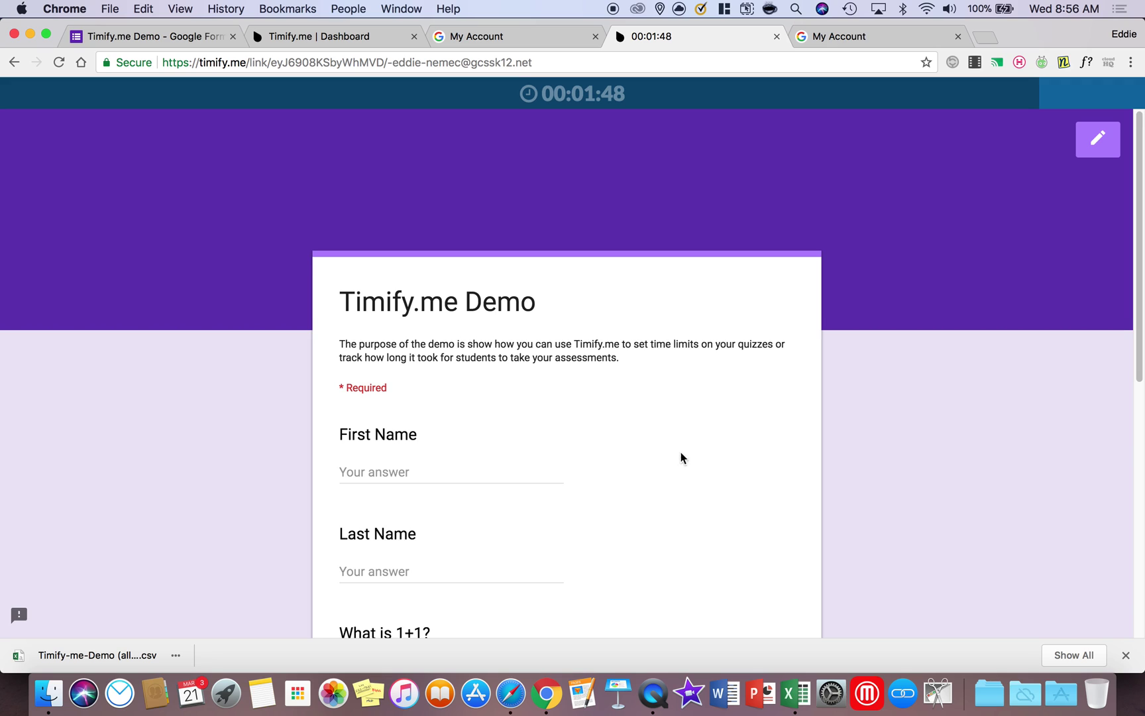
{"action": "left_click", "coordinate": [434, 469]}
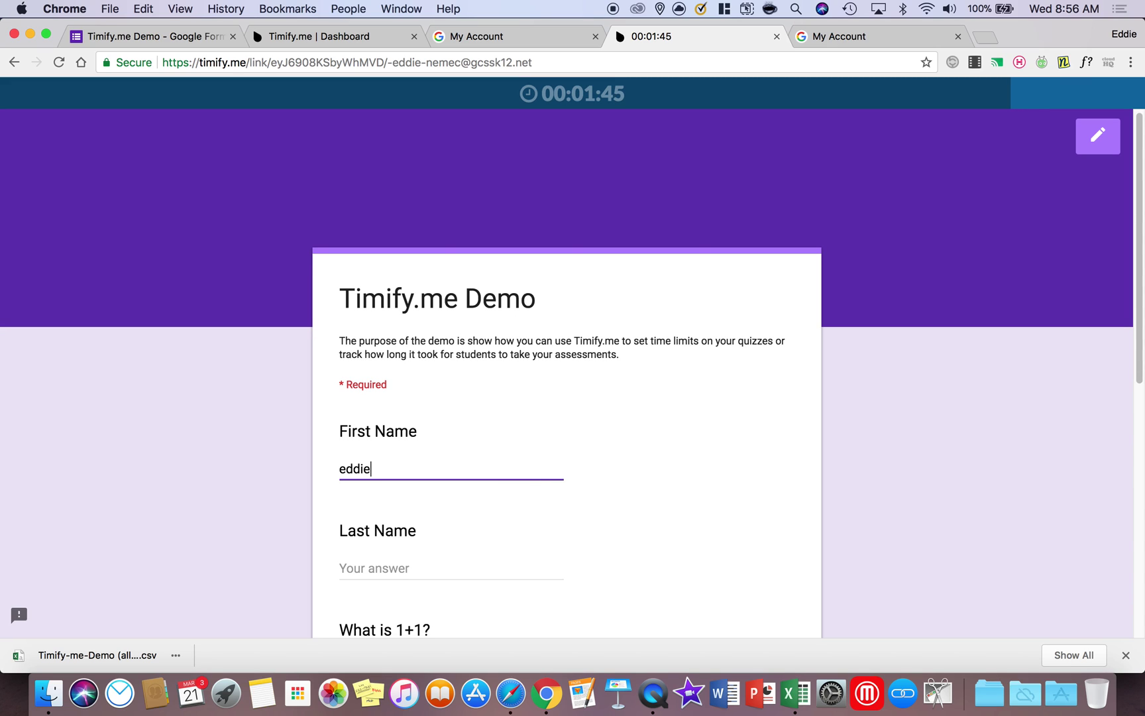
{"action": "key", "text": "Tab"}
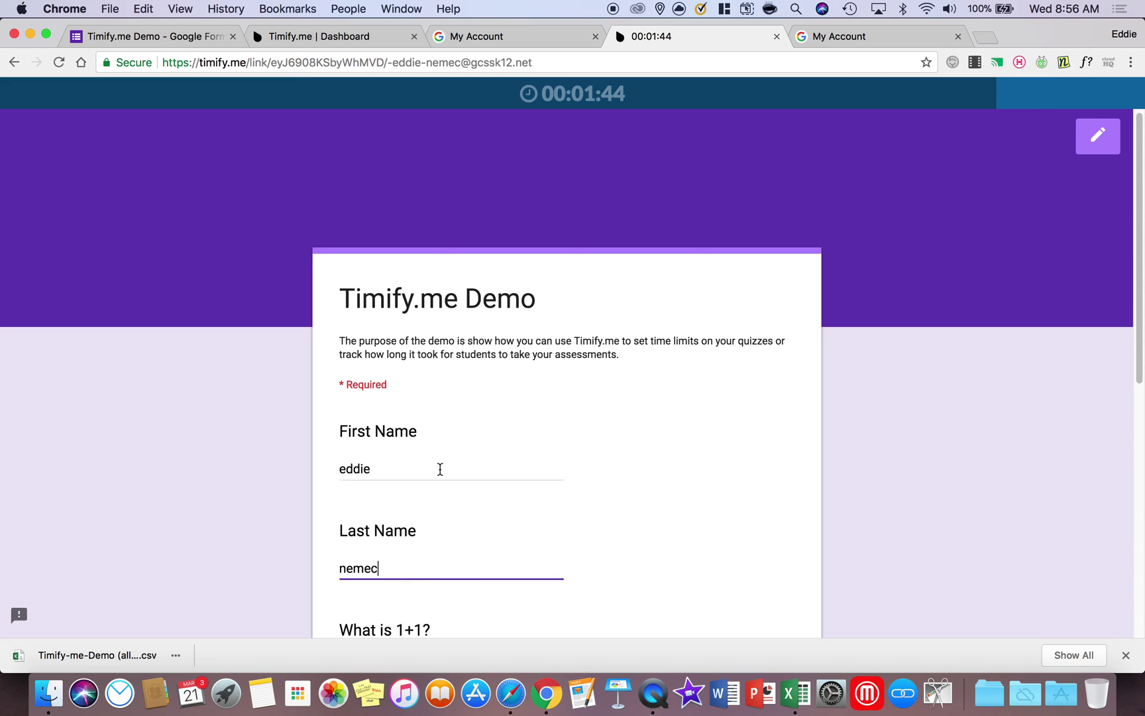
{"action": "scroll", "coordinate": [505, 467], "scroll_direction": "down", "scroll_amount": 2}
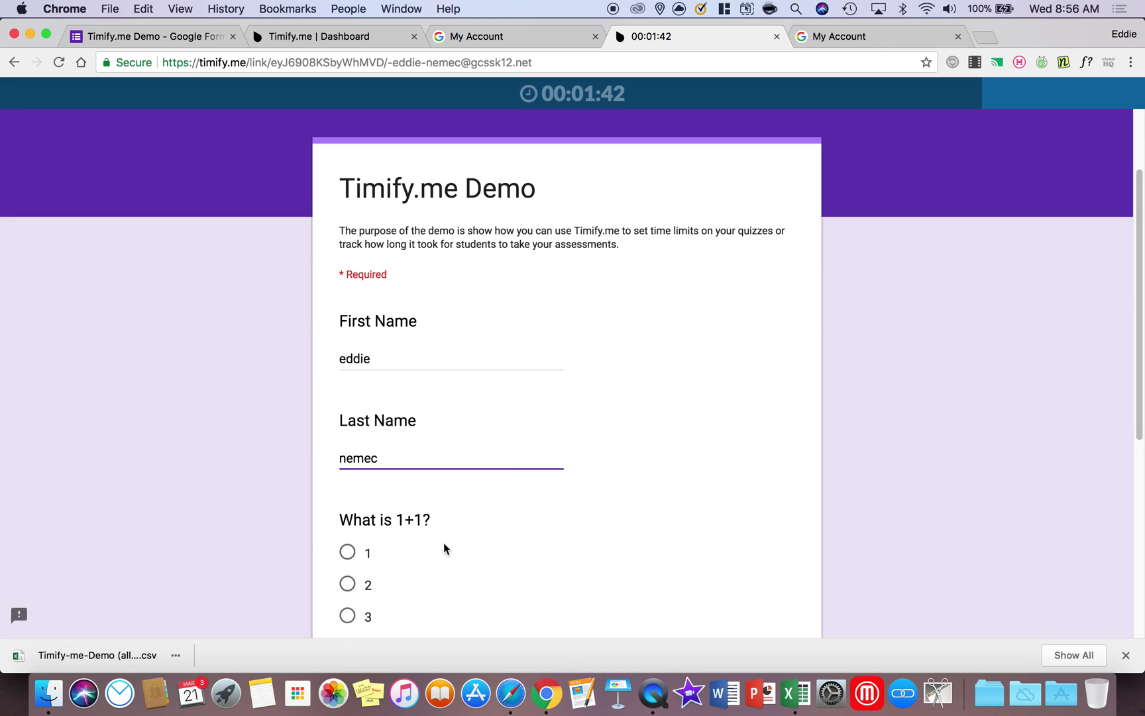
{"action": "scroll", "coordinate": [444, 542], "scroll_direction": "up", "scroll_amount": 2}
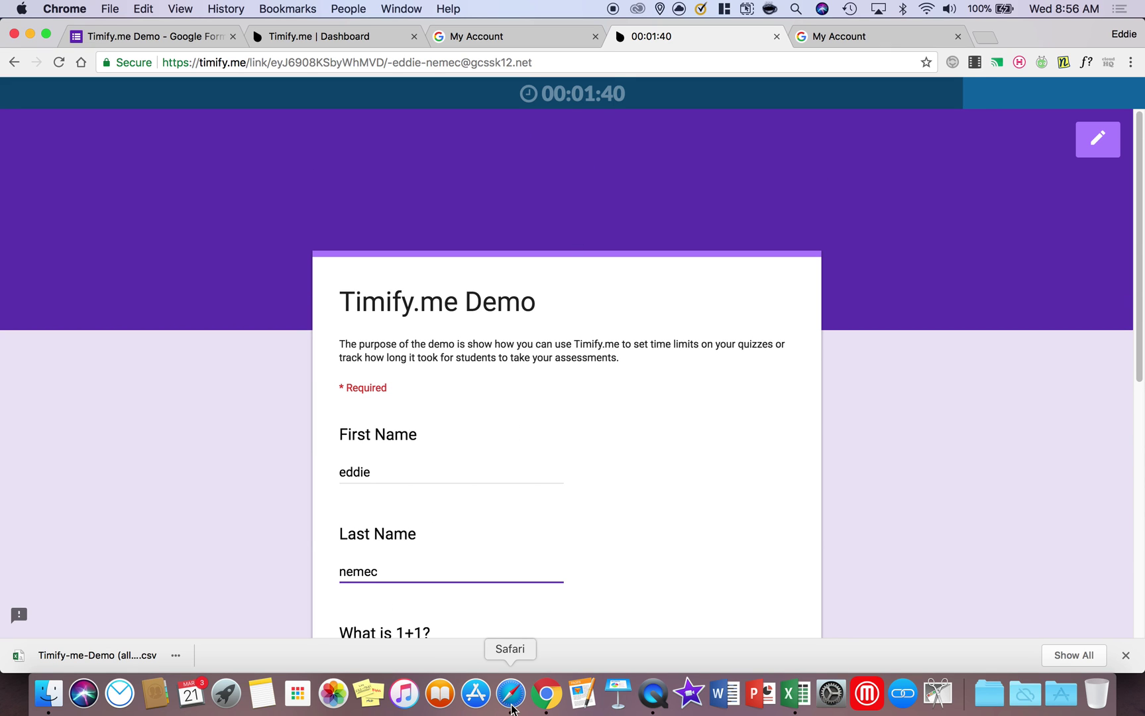
Copy the first respondent's timed link from the Timify.me dashboard in Chrome
{"action": "left_click", "coordinate": [511, 694]}
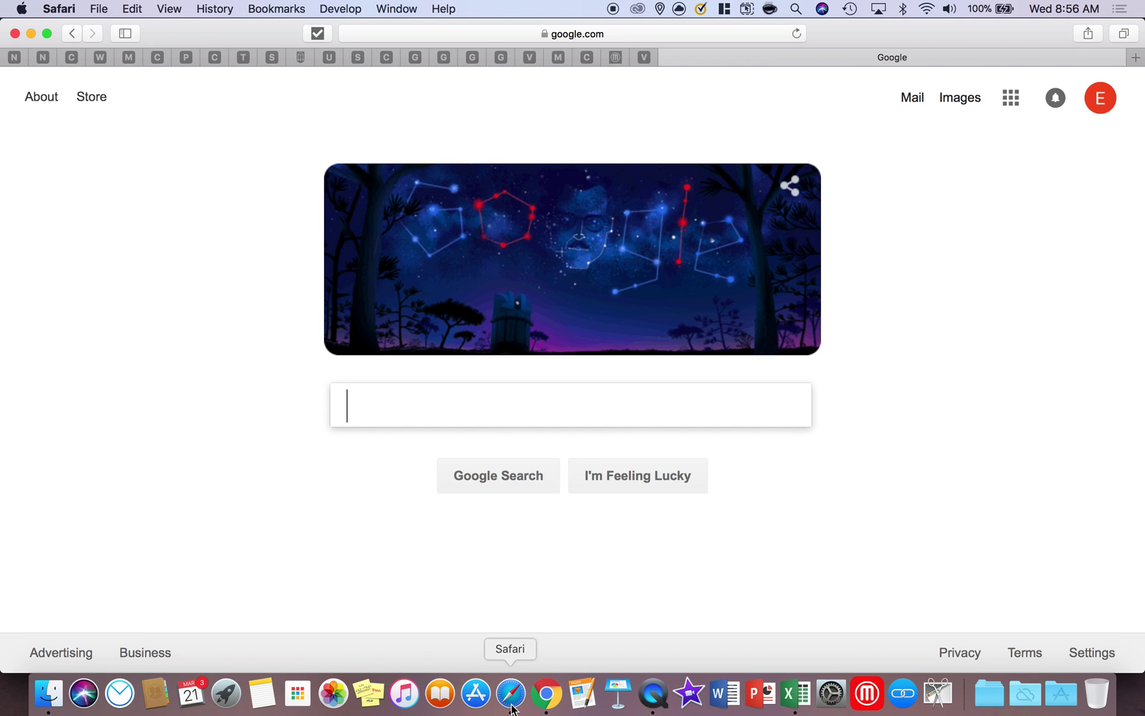
{"action": "left_click", "coordinate": [546, 693]}
{"action": "left_click", "coordinate": [331, 36]}
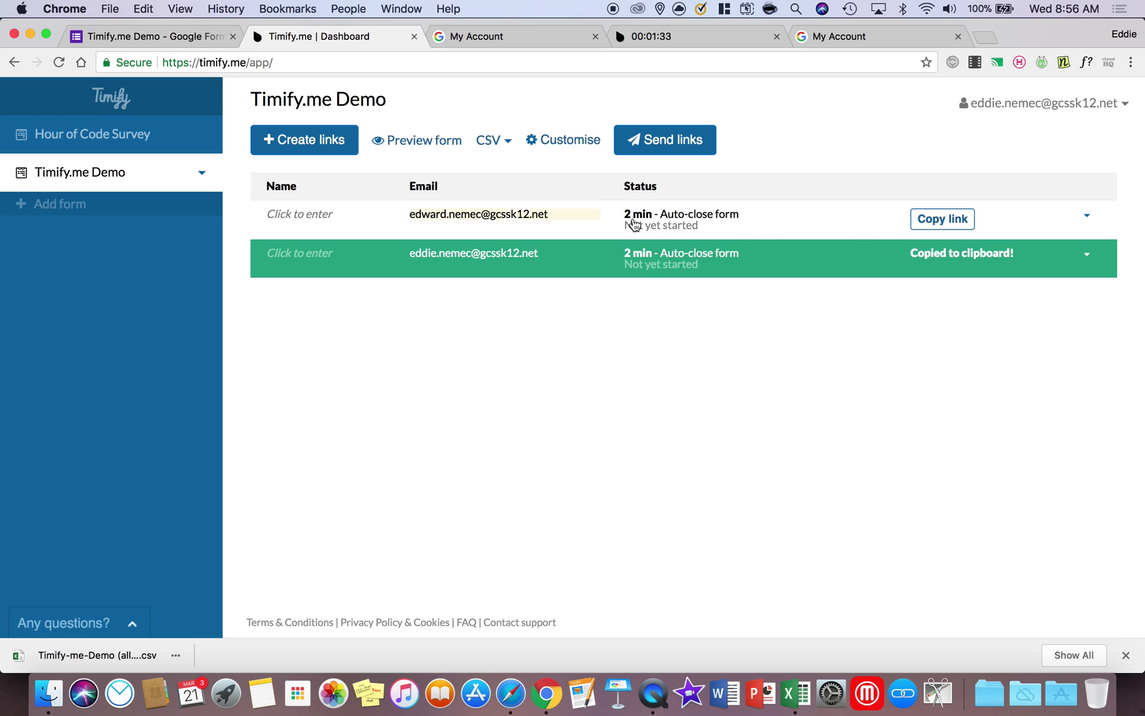
{"action": "left_click", "coordinate": [928, 224]}
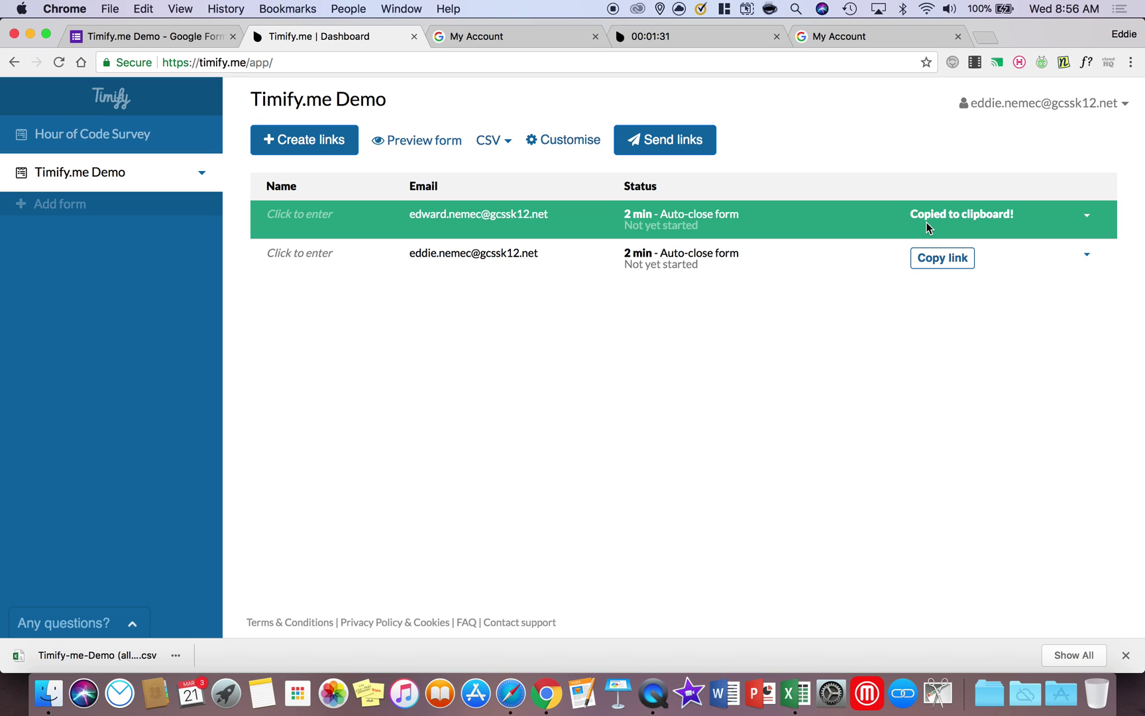
Open the copied link in Safari and sign in with the second organisation account
{"action": "left_click", "coordinate": [511, 693]}
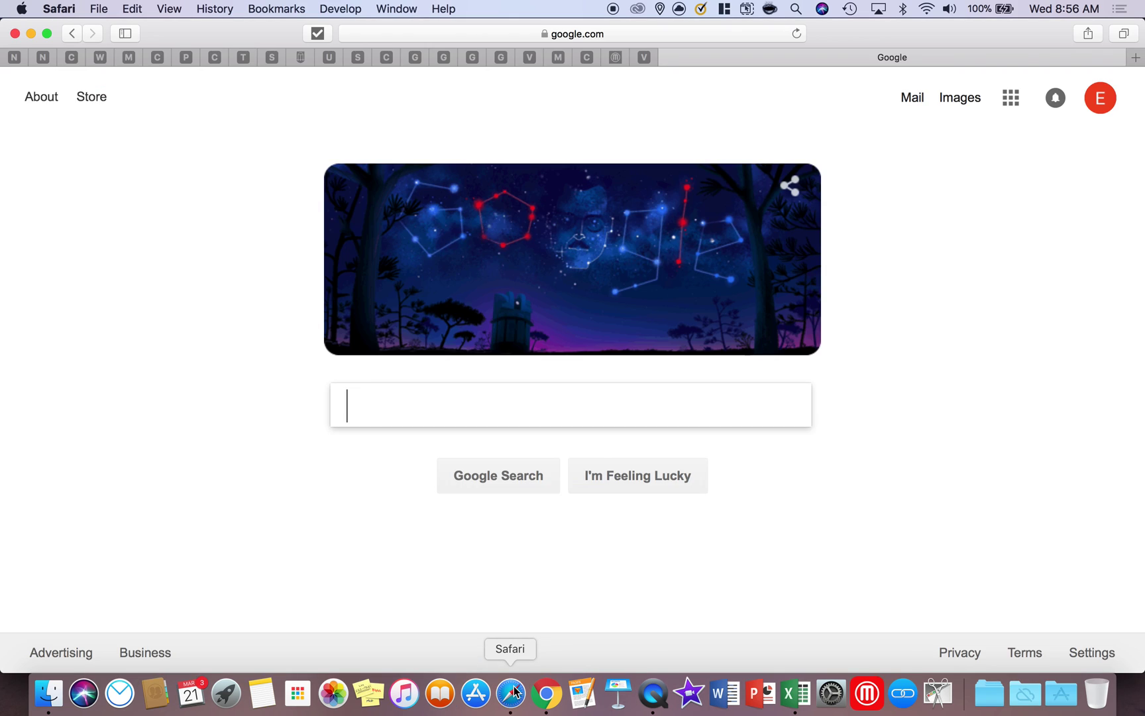
{"action": "left_click", "coordinate": [483, 35]}
{"action": "right_click", "coordinate": [483, 35]}
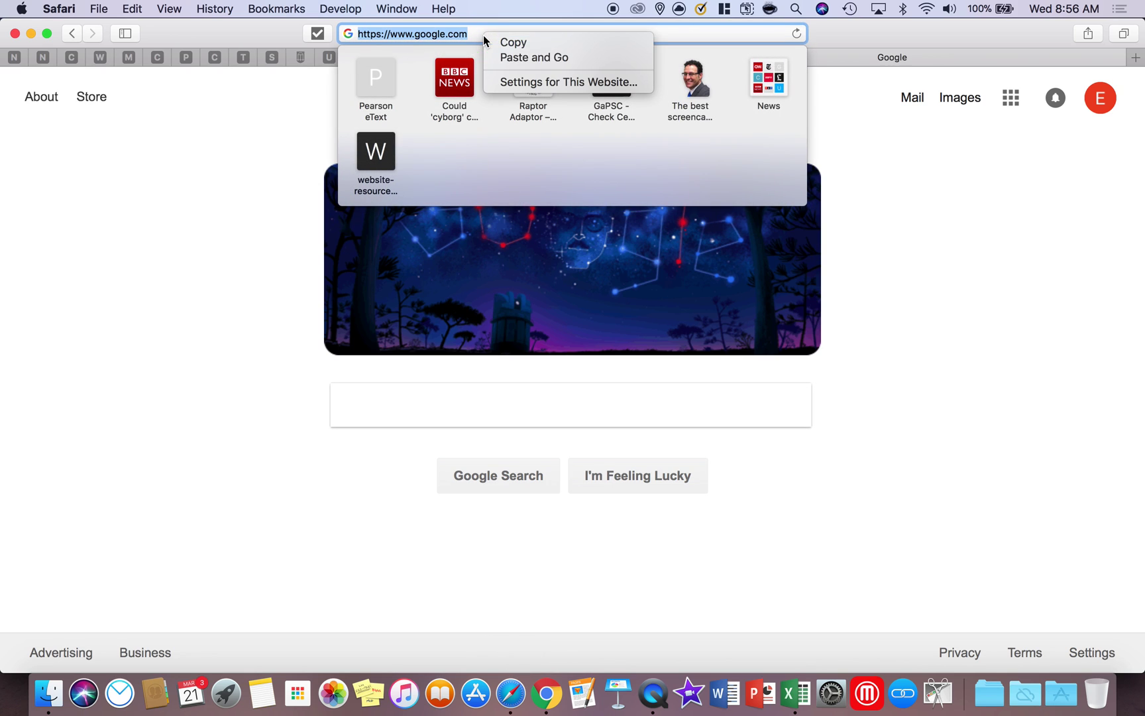
{"action": "left_click", "coordinate": [569, 59]}
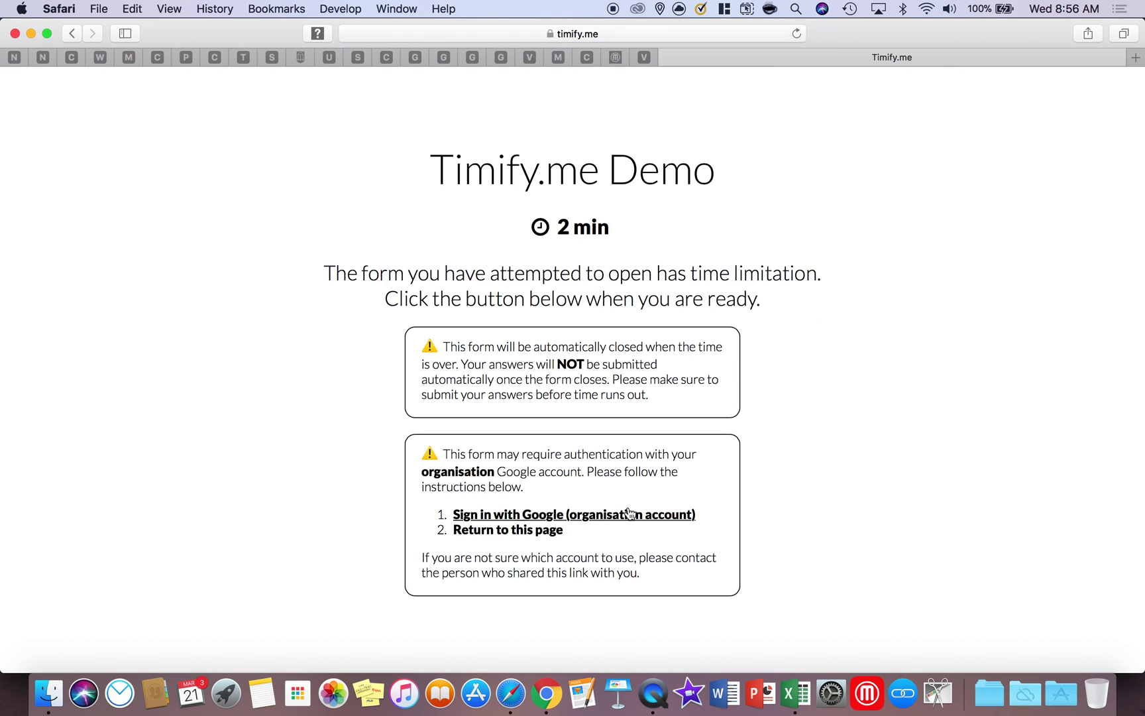
{"action": "left_click", "coordinate": [531, 516]}
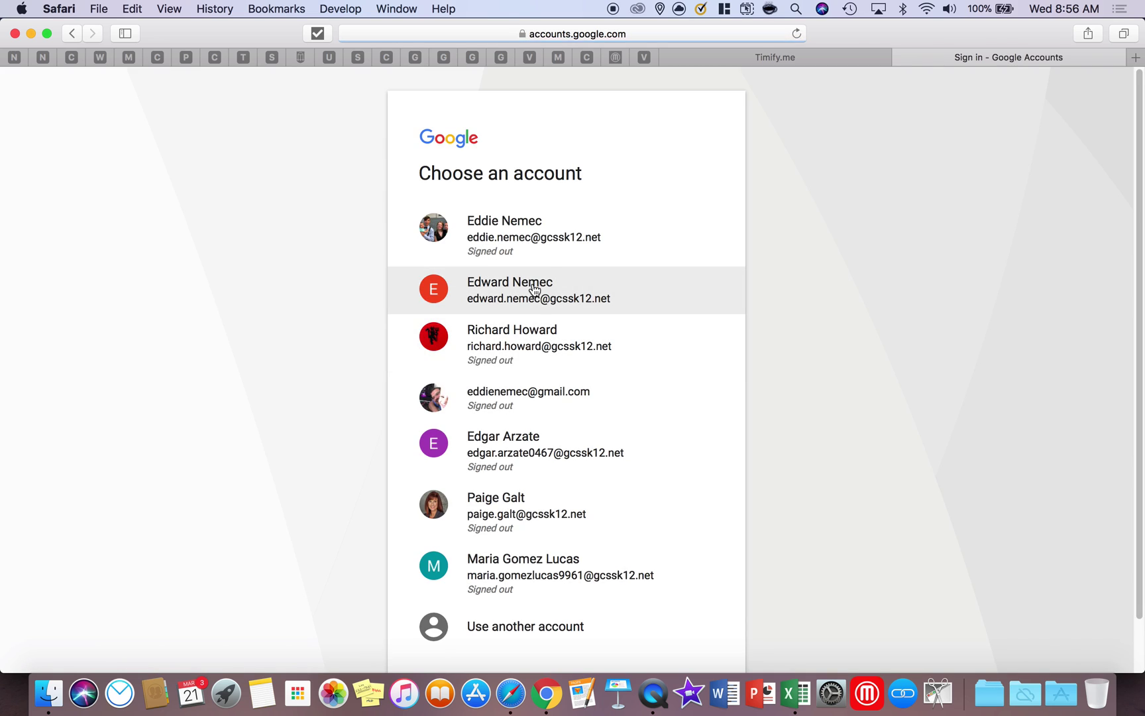
{"action": "left_click", "coordinate": [534, 291]}
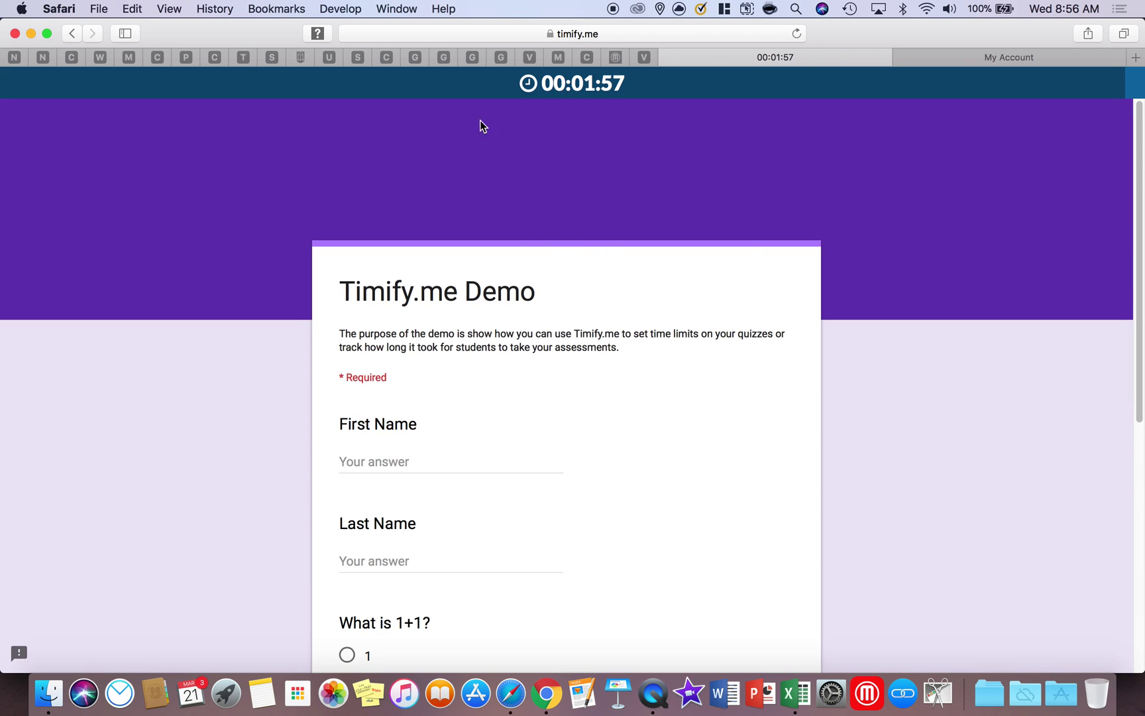
Refresh the Chrome dashboard to see both links In progress, one Unfocused 1 time
{"action": "left_click", "coordinate": [546, 693]}
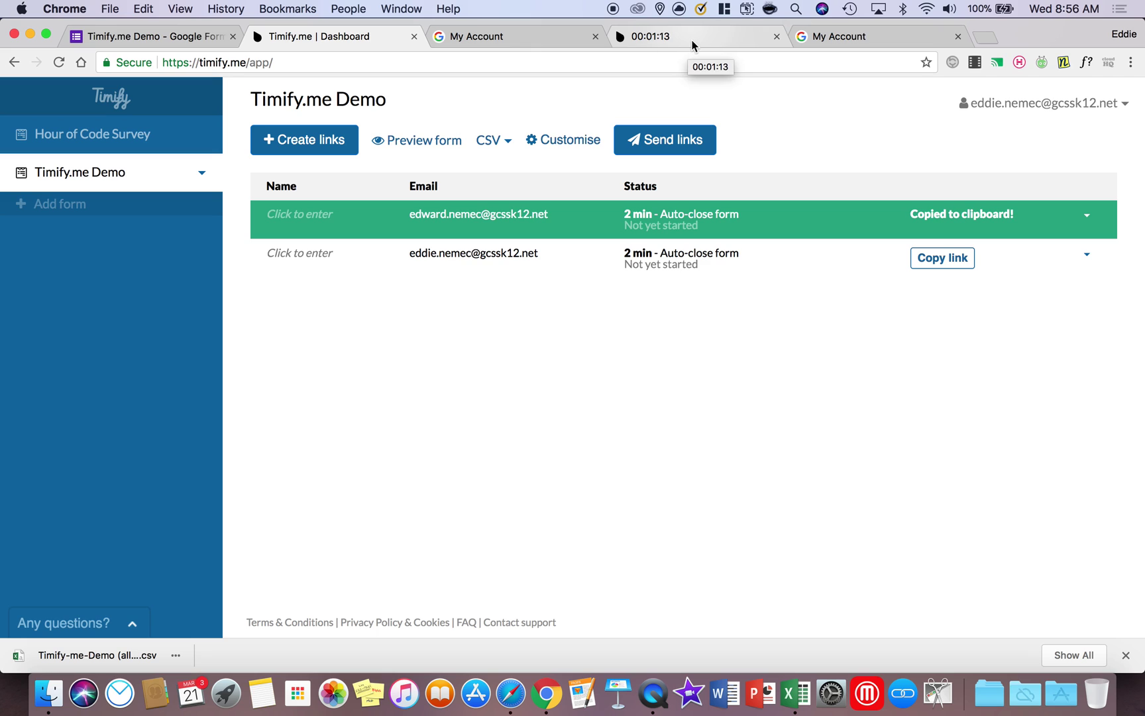
{"action": "left_click", "coordinate": [58, 63]}
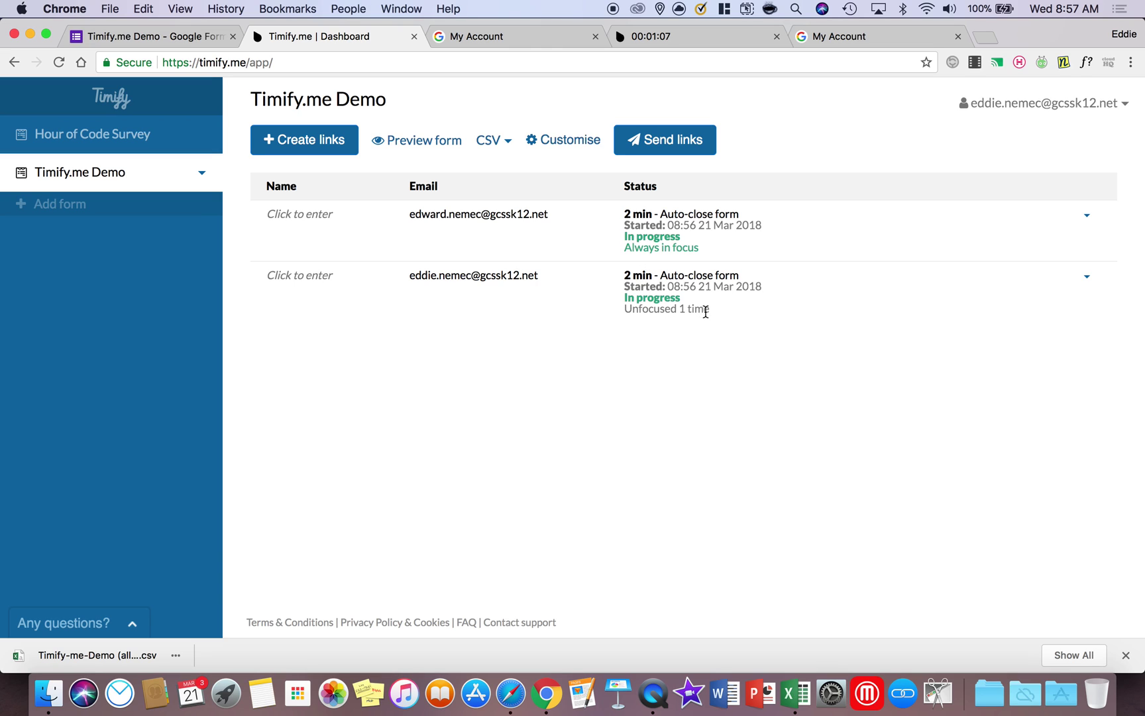
{"action": "left_click_drag", "start_coordinate": [706, 312], "coordinate": [609, 313]}
{"action": "left_click", "coordinate": [671, 308]}
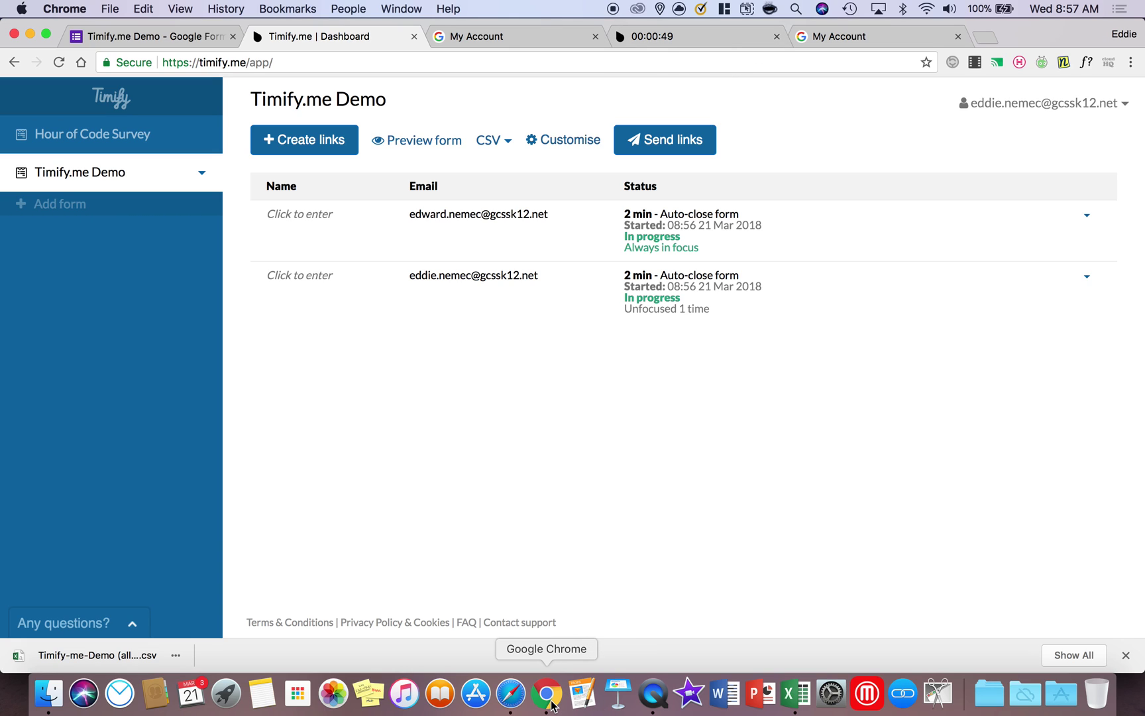
Fill in the respondent's first and last name on the Safari timed form
{"action": "left_click", "coordinate": [511, 694]}
{"action": "left_click", "coordinate": [426, 468]}
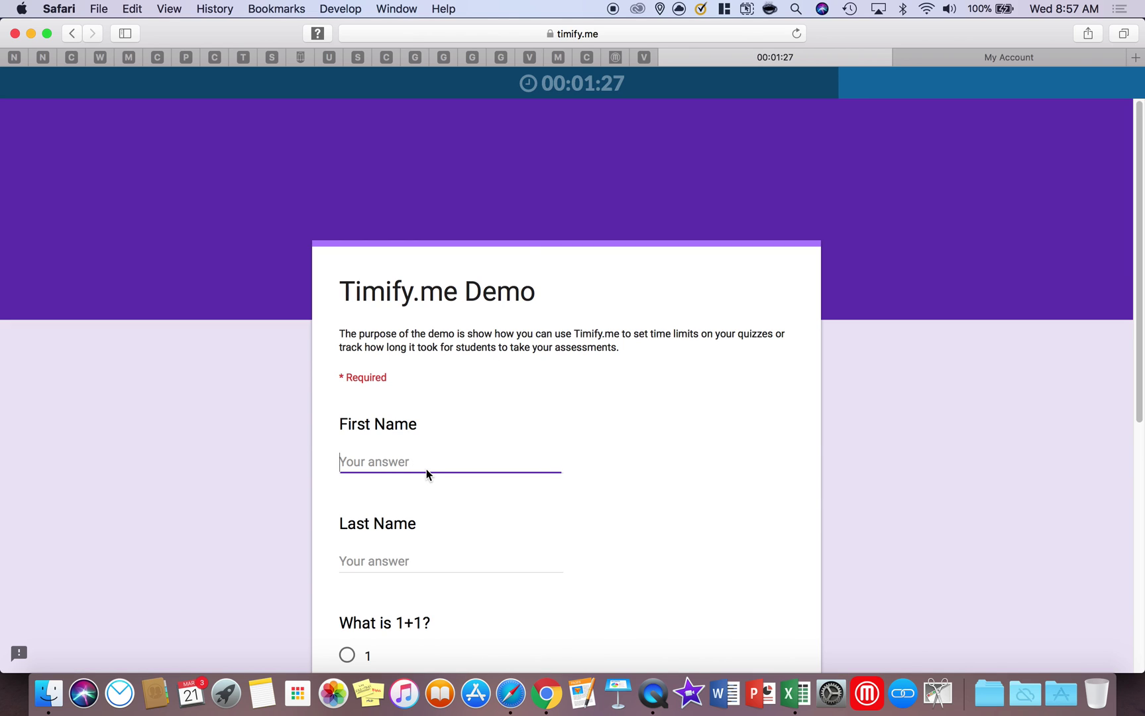
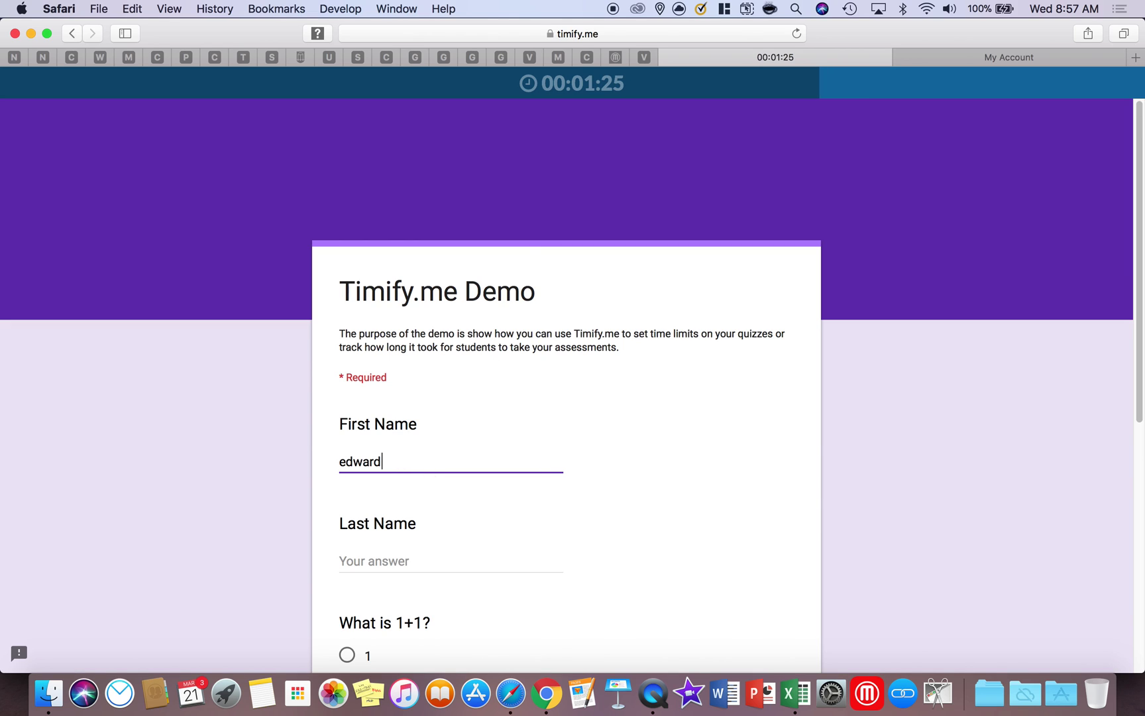
{"action": "key", "text": "Tab"}
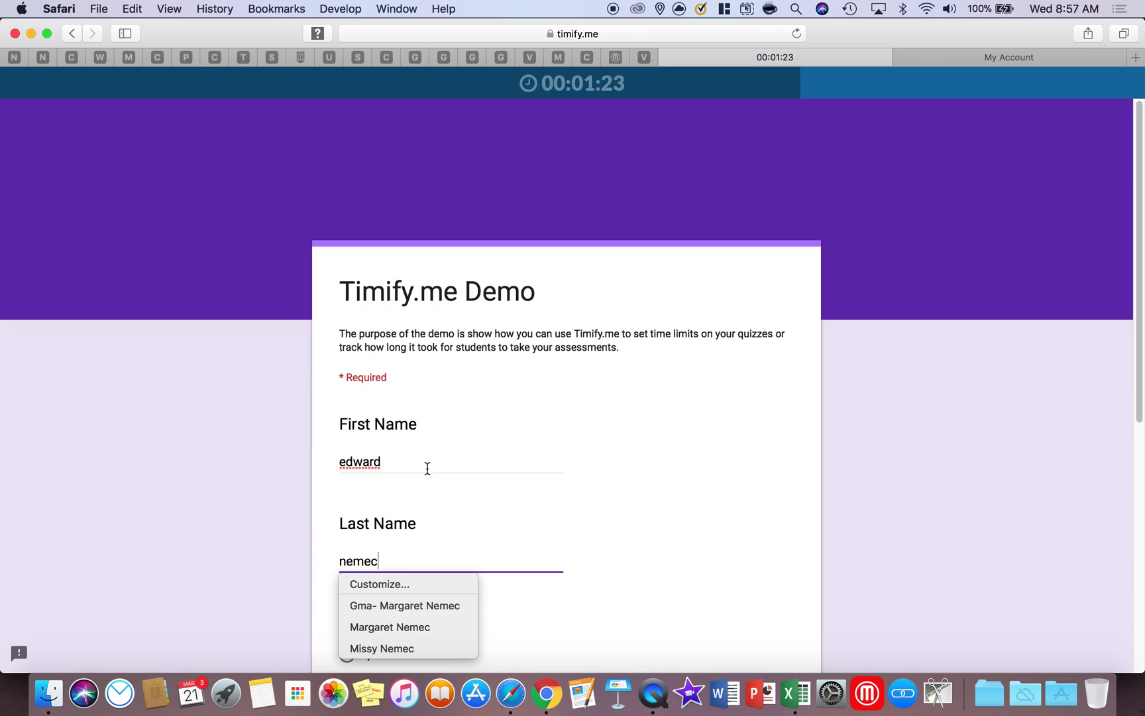
{"action": "scroll", "coordinate": [427, 469], "scroll_direction": "down", "scroll_amount": 5}
Answer 2 to 'What is 1+1?', submit, and reload to see the link is no longer found
{"action": "left_click", "coordinate": [350, 414]}
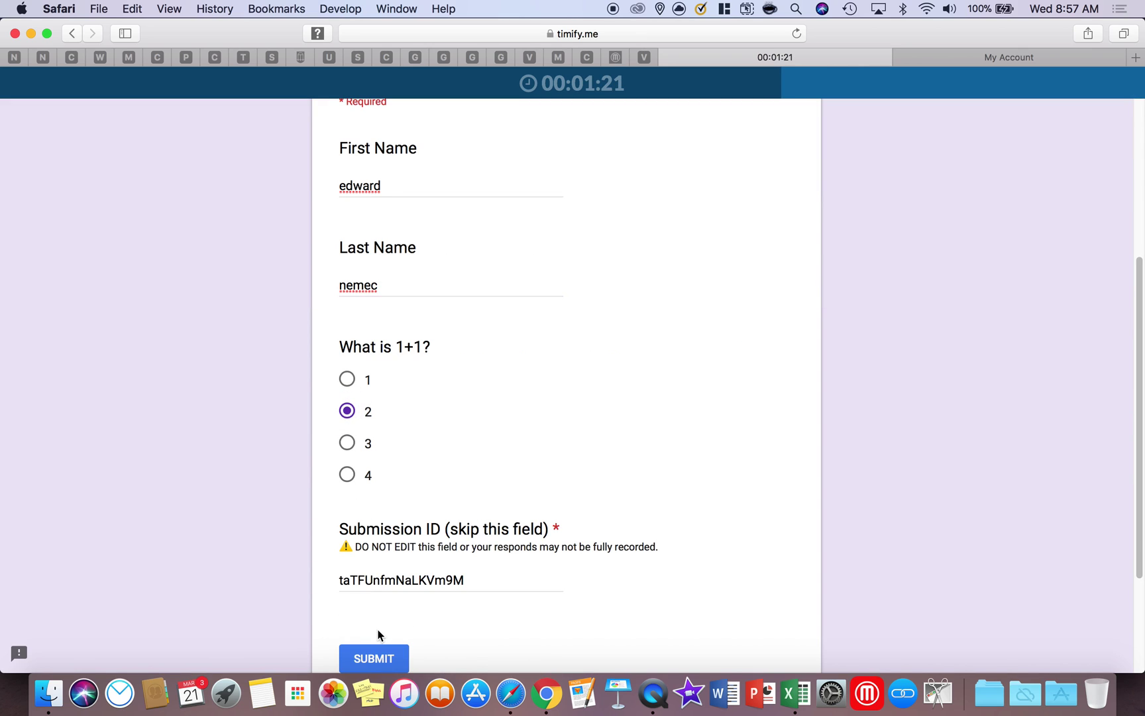
{"action": "left_click", "coordinate": [375, 658]}
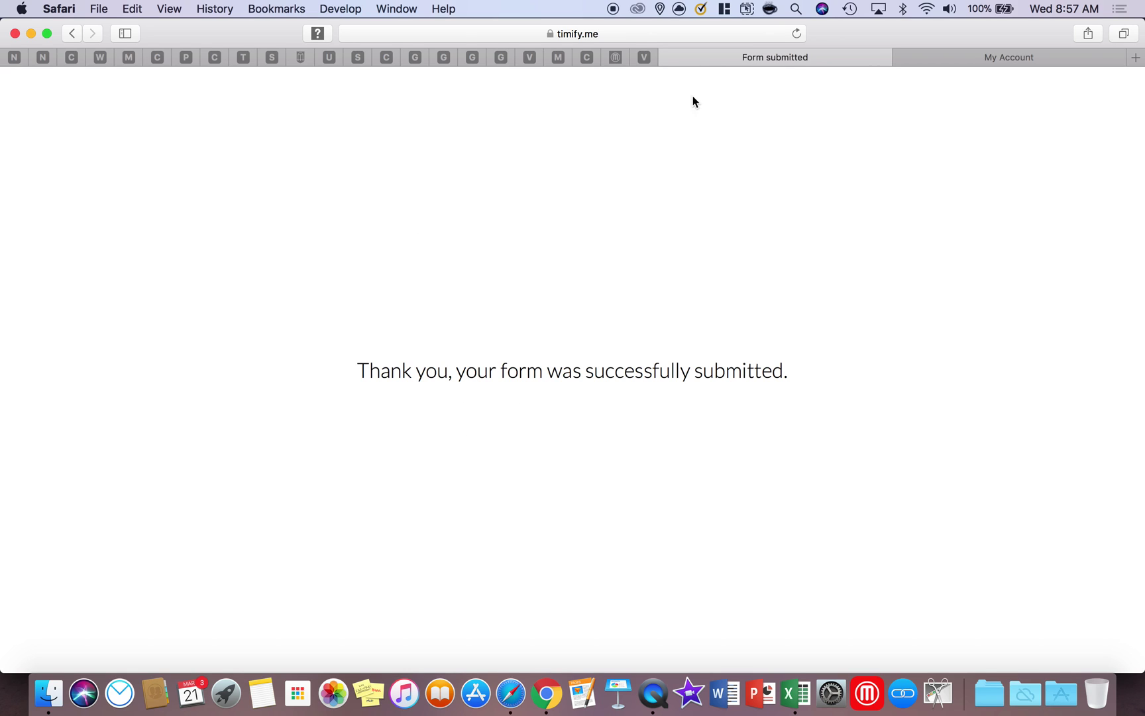
{"action": "left_click", "coordinate": [797, 33]}
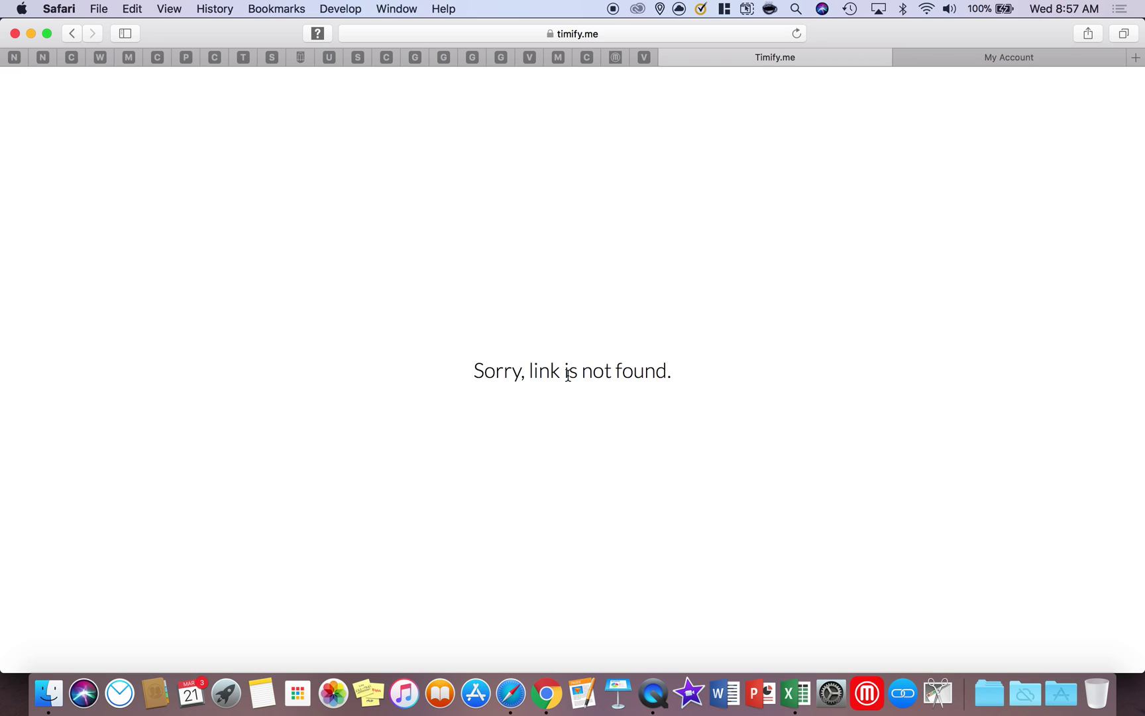
Refresh the dashboard: first respondent Finished in time, second still In progress
{"action": "left_click", "coordinate": [547, 691]}
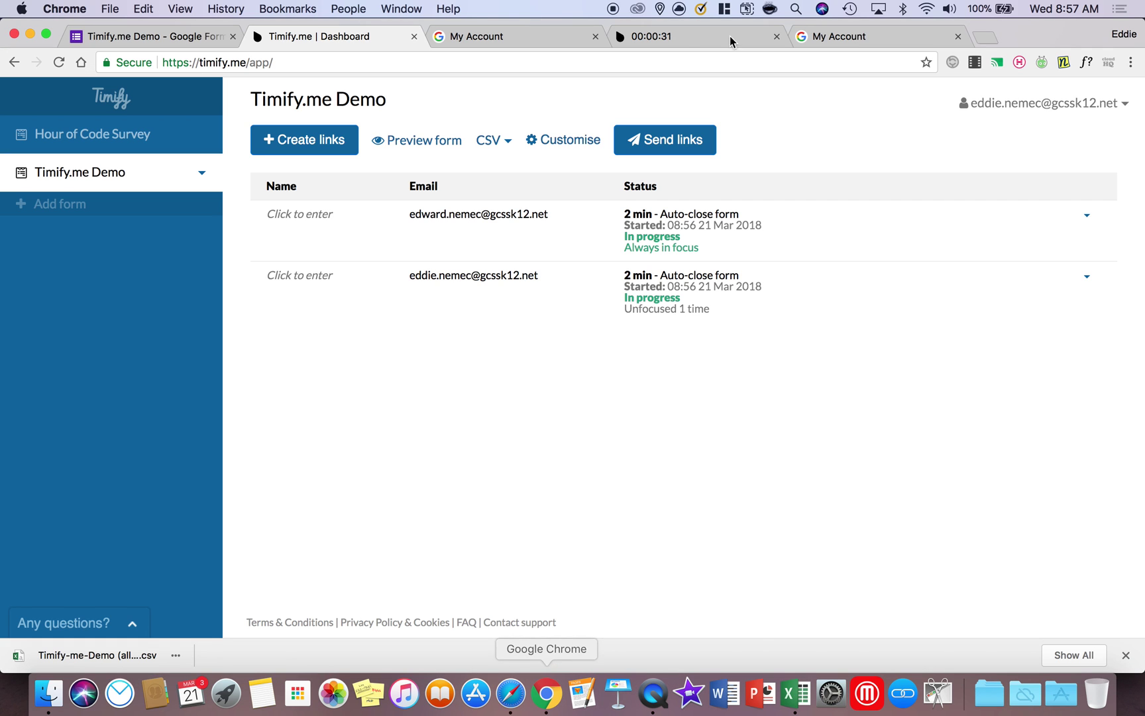
{"action": "left_click", "coordinate": [674, 39]}
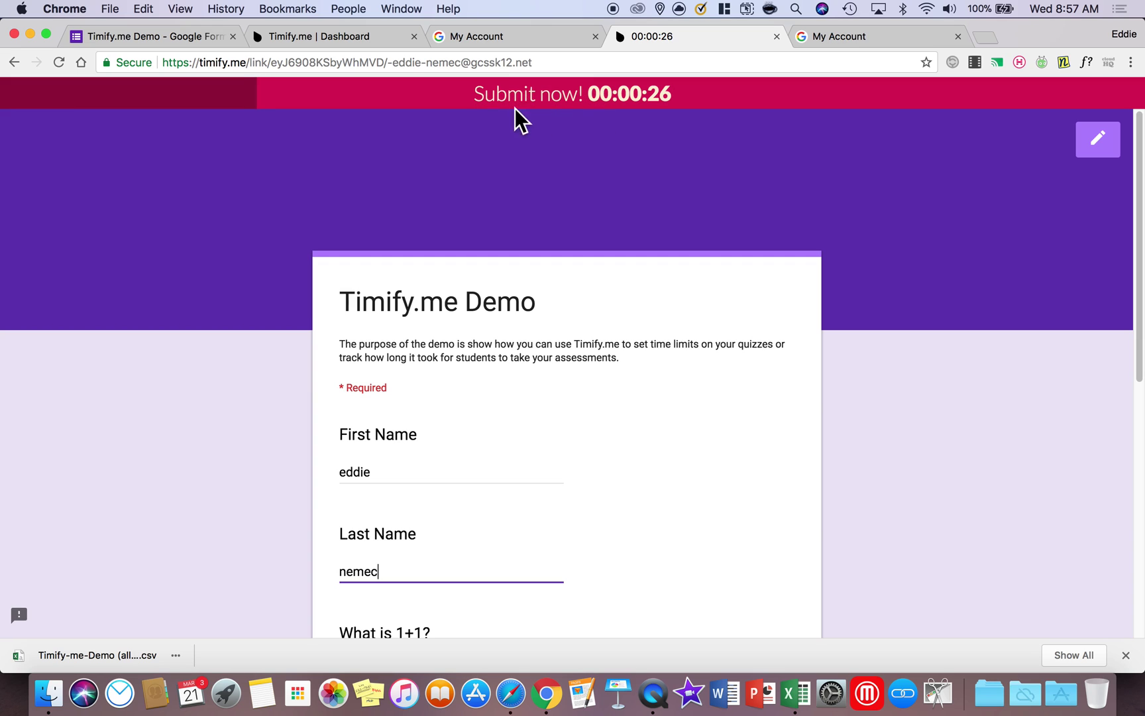
{"action": "left_click", "coordinate": [341, 37]}
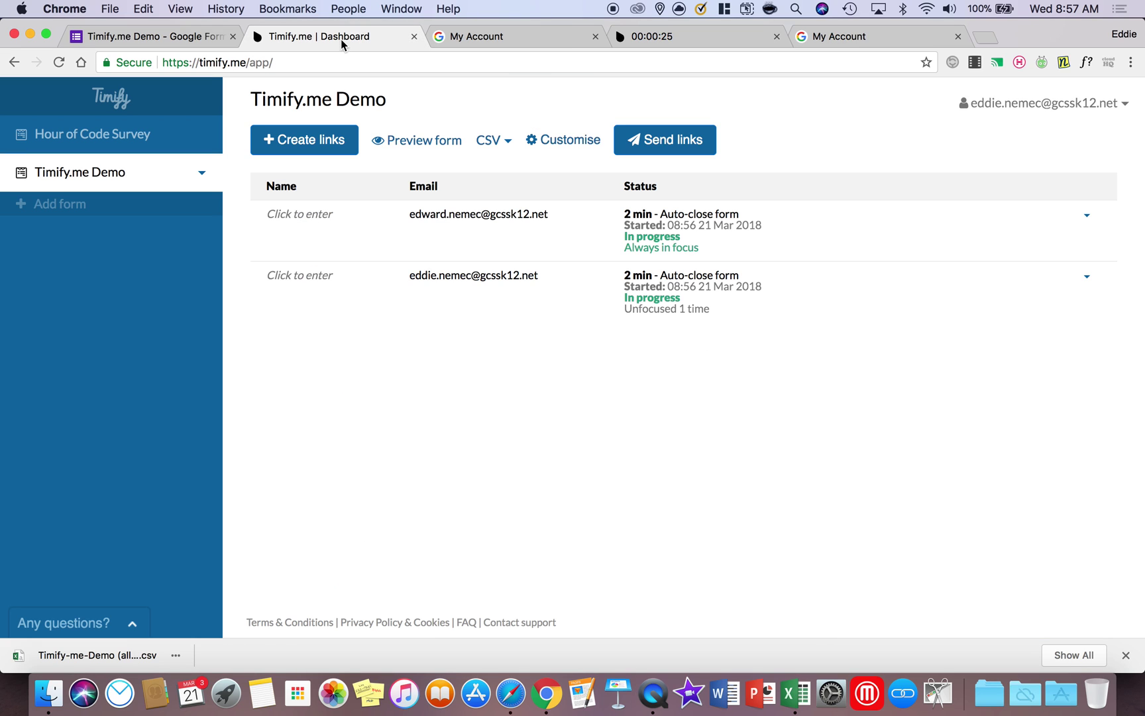
{"action": "left_click", "coordinate": [59, 63]}
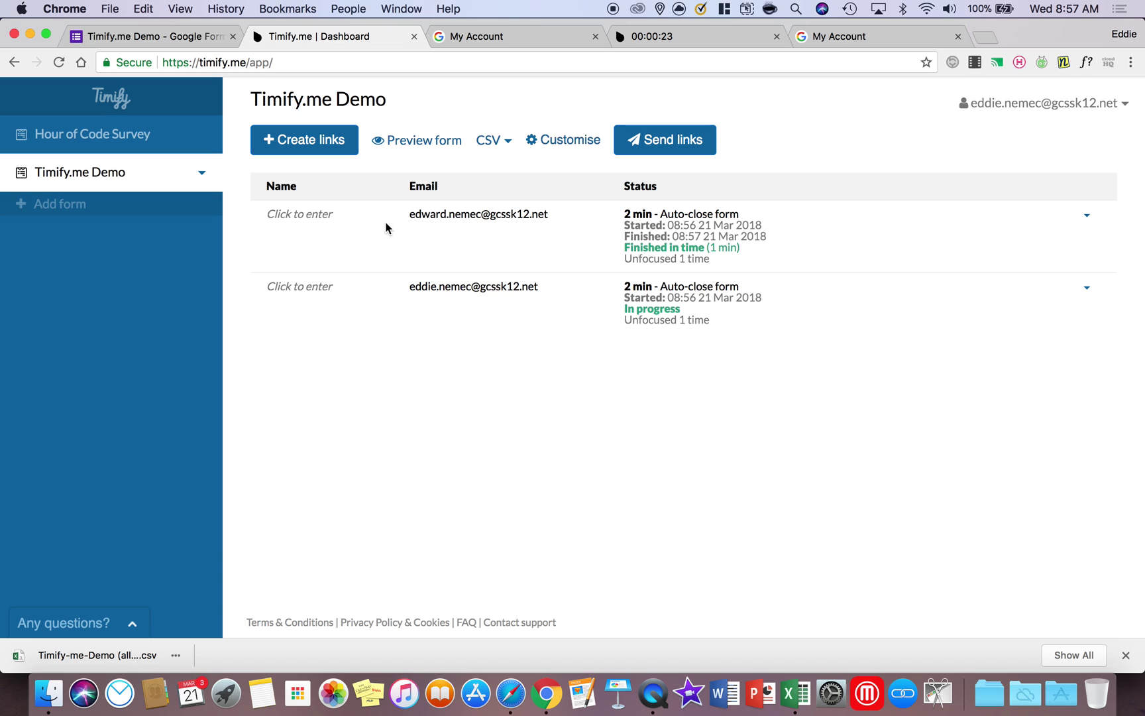
{"action": "left_click_drag", "start_coordinate": [741, 250], "coordinate": [633, 248]}
{"action": "left_click_drag", "start_coordinate": [682, 310], "coordinate": [621, 310]}
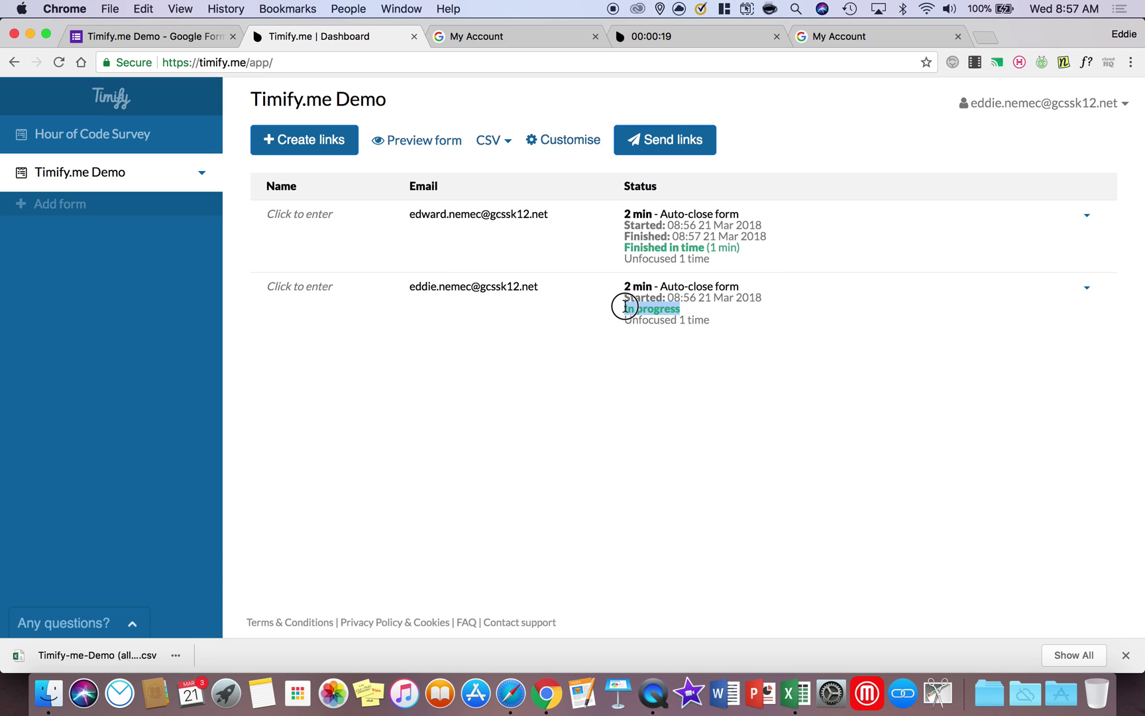
Let the second respondent's countdown expire, reload that form, and return to the dashboard
{"action": "left_click", "coordinate": [666, 40]}
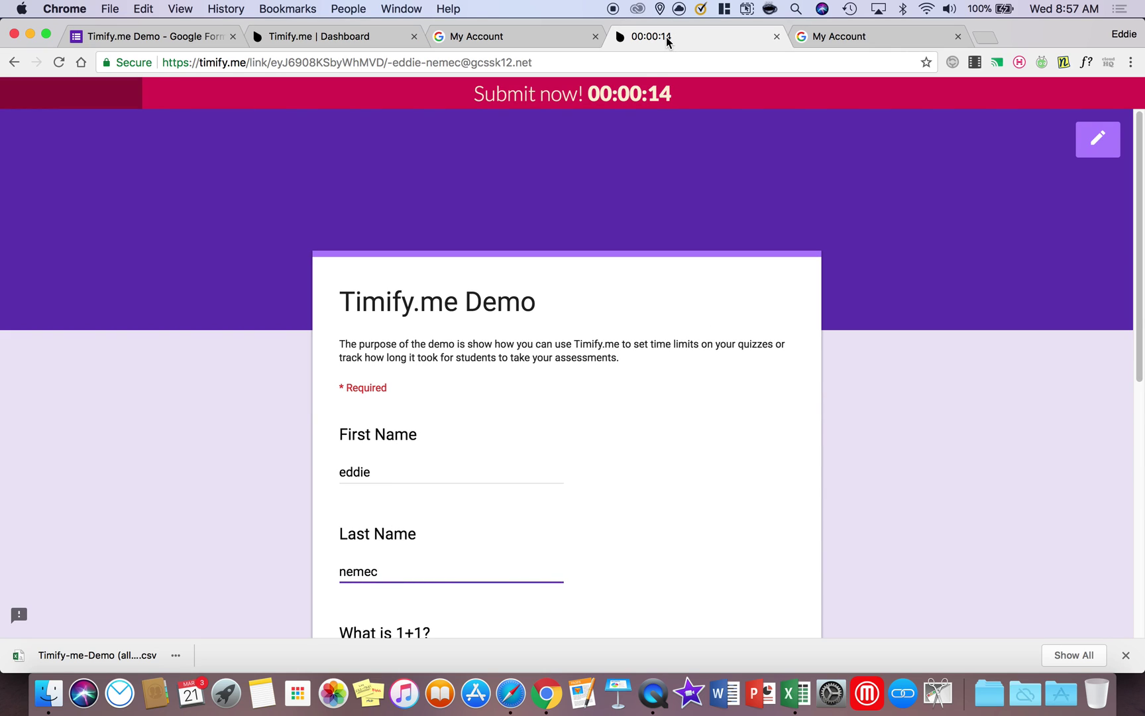
{"action": "scroll", "coordinate": [795, 265], "scroll_direction": "down", "scroll_amount": 10}
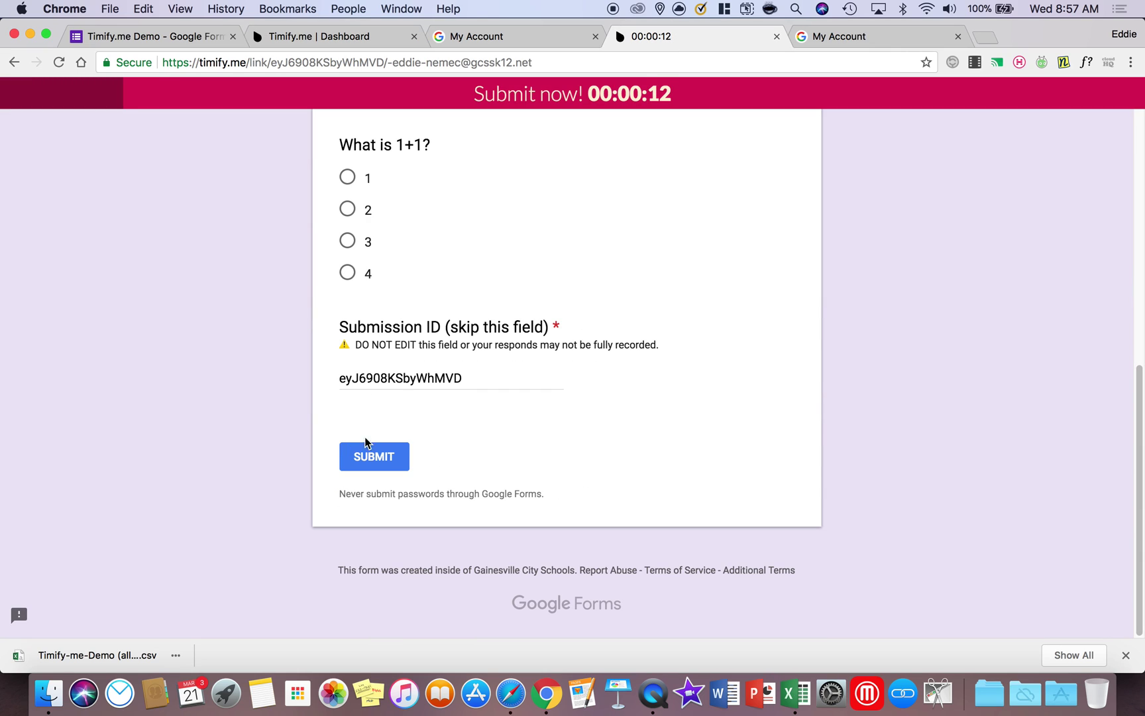
{"action": "scroll", "coordinate": [627, 309], "scroll_direction": "up", "scroll_amount": 3}
{"action": "scroll", "coordinate": [630, 321], "scroll_direction": "up", "scroll_amount": 1}
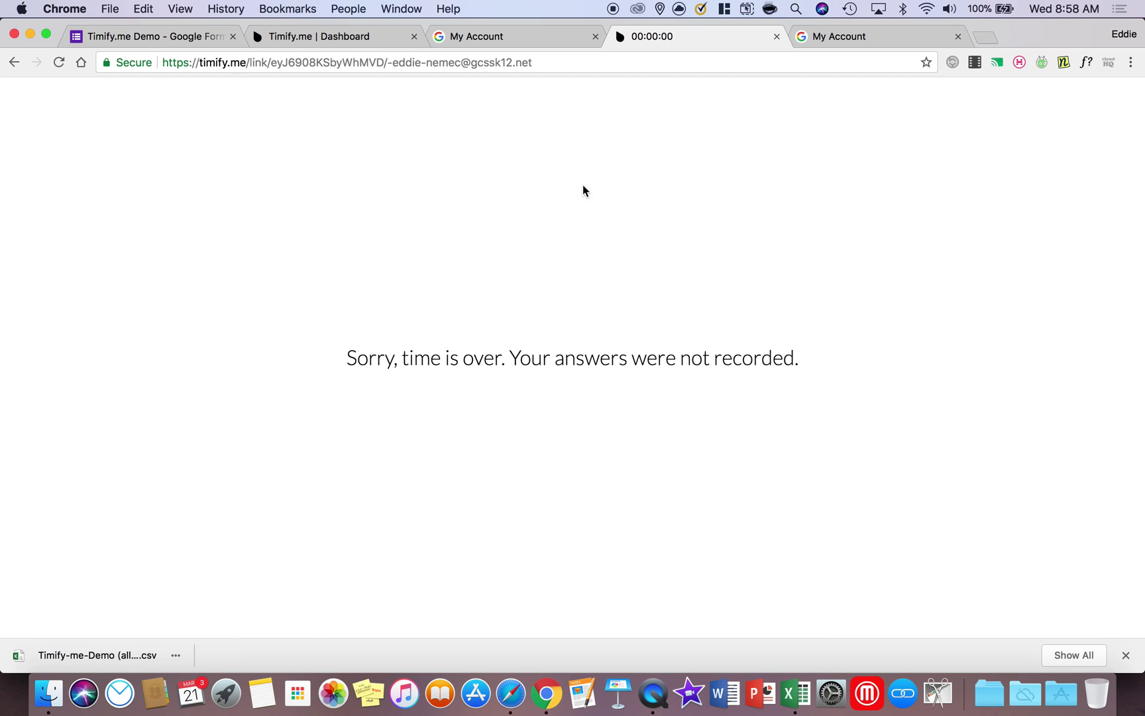
{"action": "left_click", "coordinate": [58, 63]}
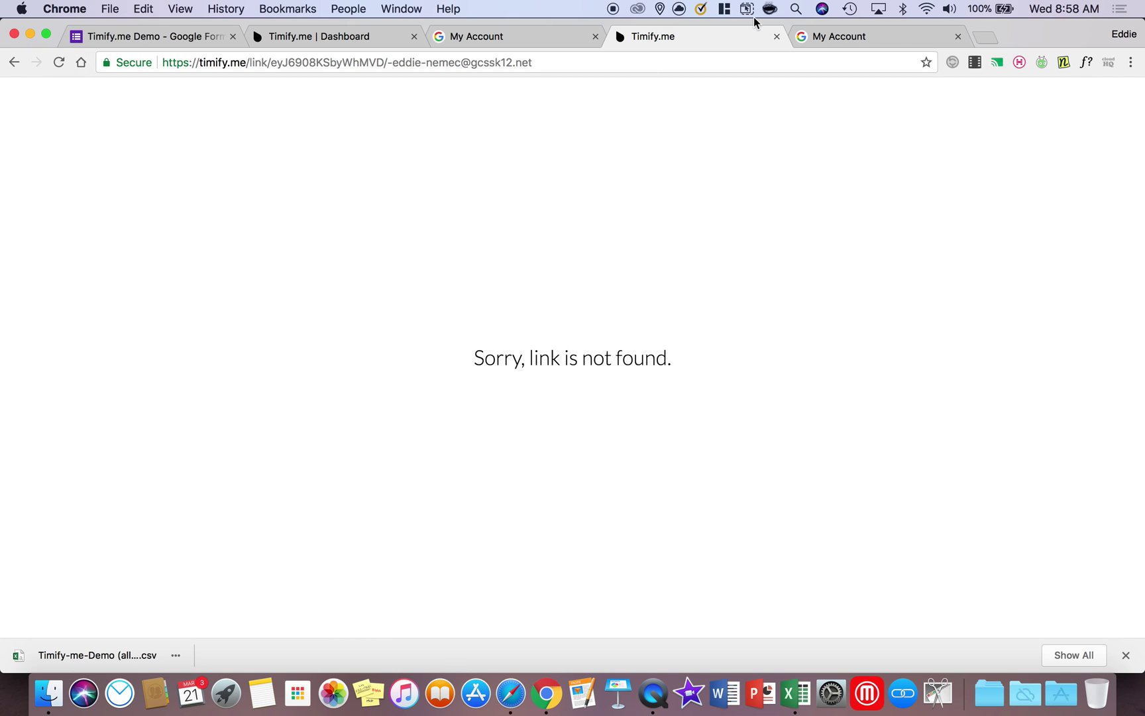
{"action": "left_click", "coordinate": [341, 36]}
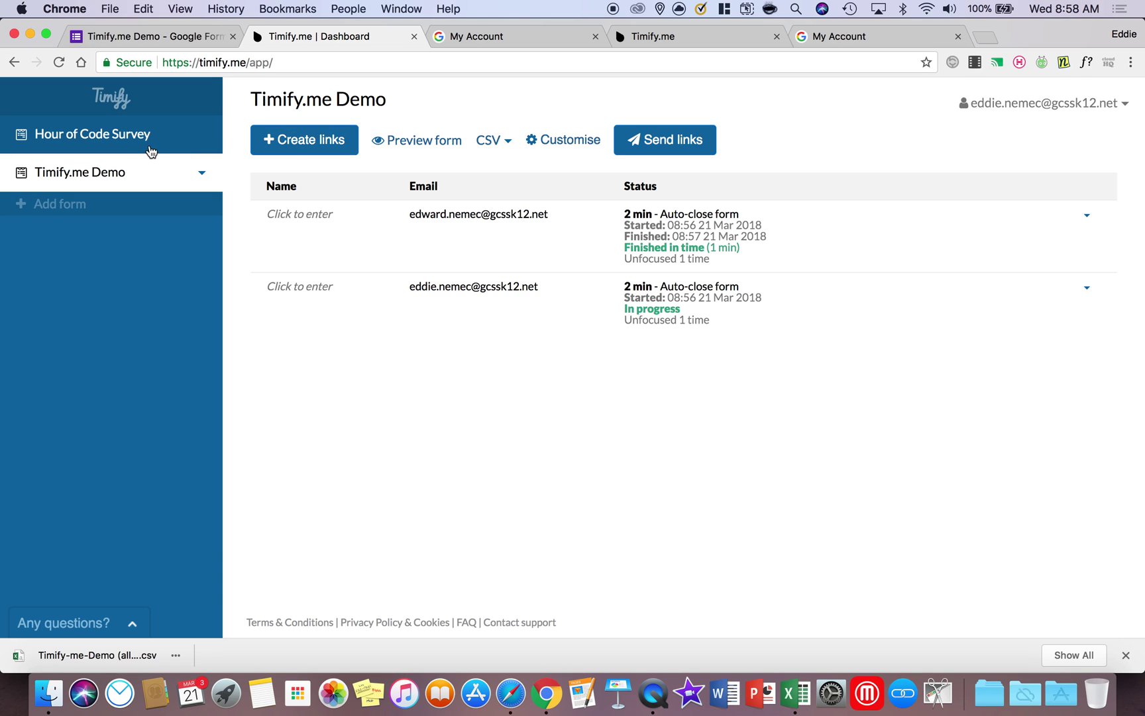
Create a 1-minute timed link for the Hour of Code Survey for one respondent's e-mail
{"action": "left_click", "coordinate": [114, 135]}
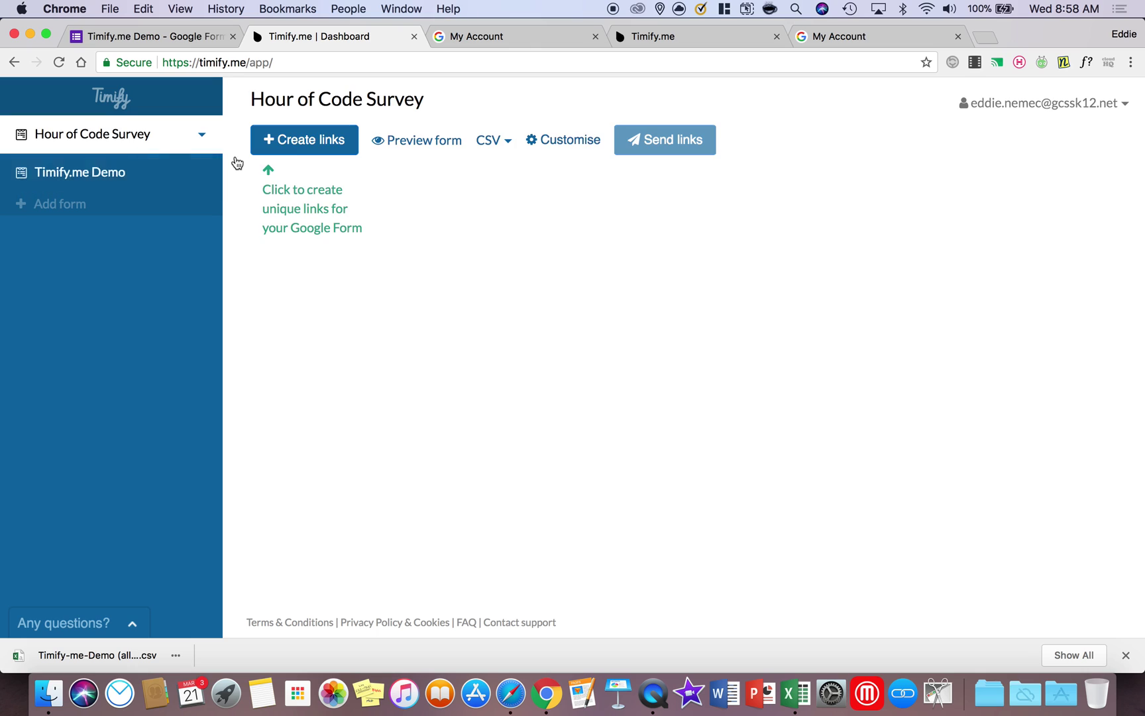
{"action": "left_click", "coordinate": [311, 151]}
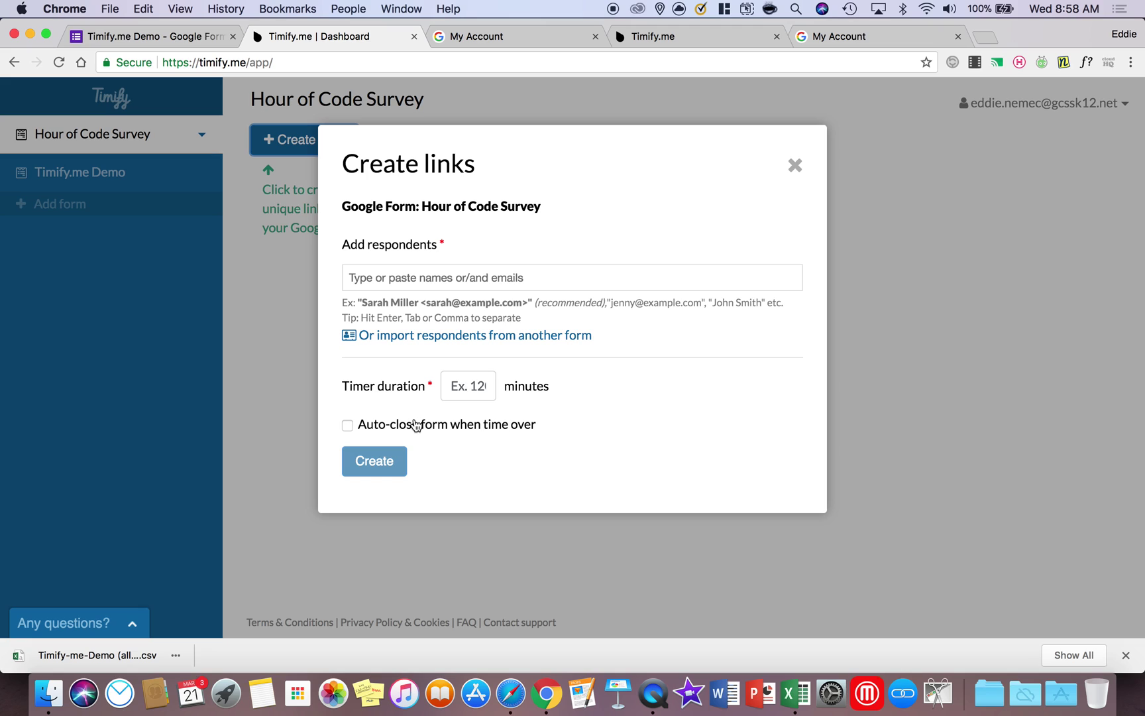
{"action": "left_click", "coordinate": [472, 386]}
{"action": "type", "text": "1"}
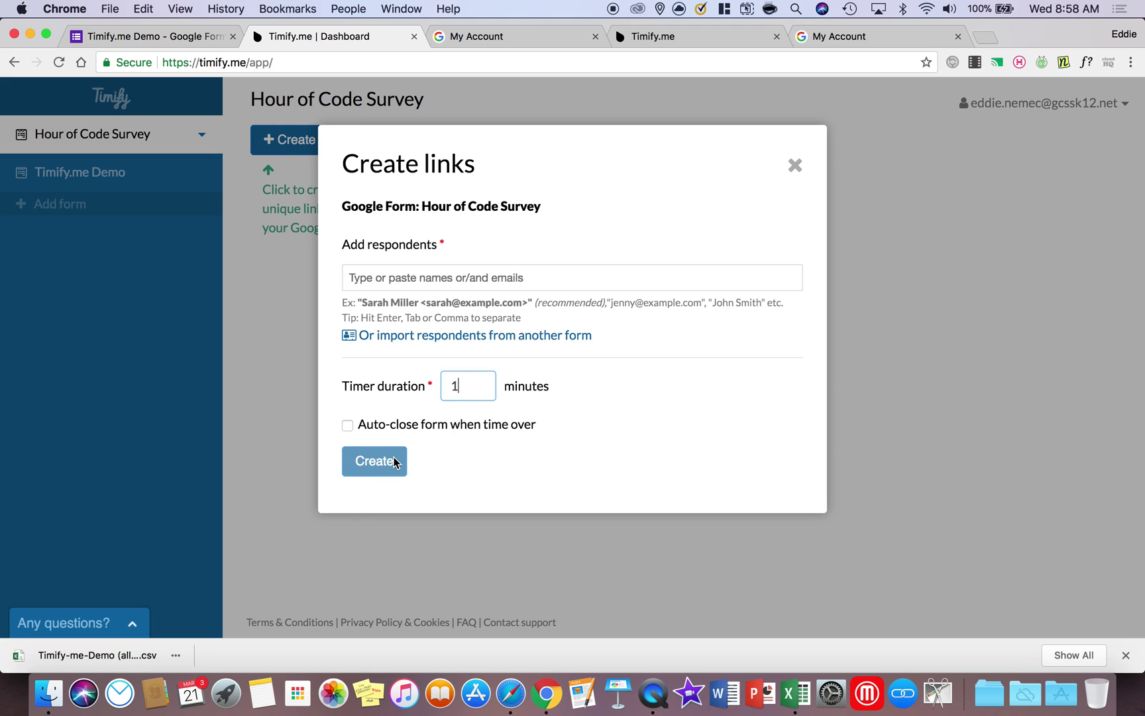
{"action": "left_click", "coordinate": [449, 283]}
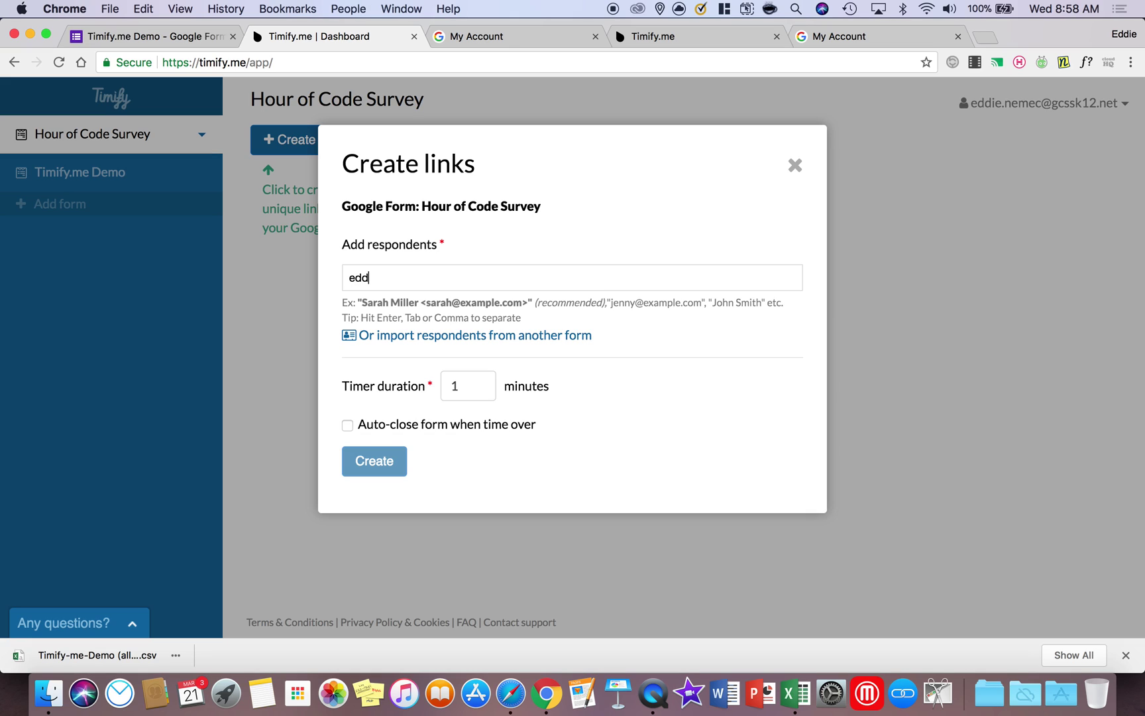
{"action": "key", "text": "Return"}
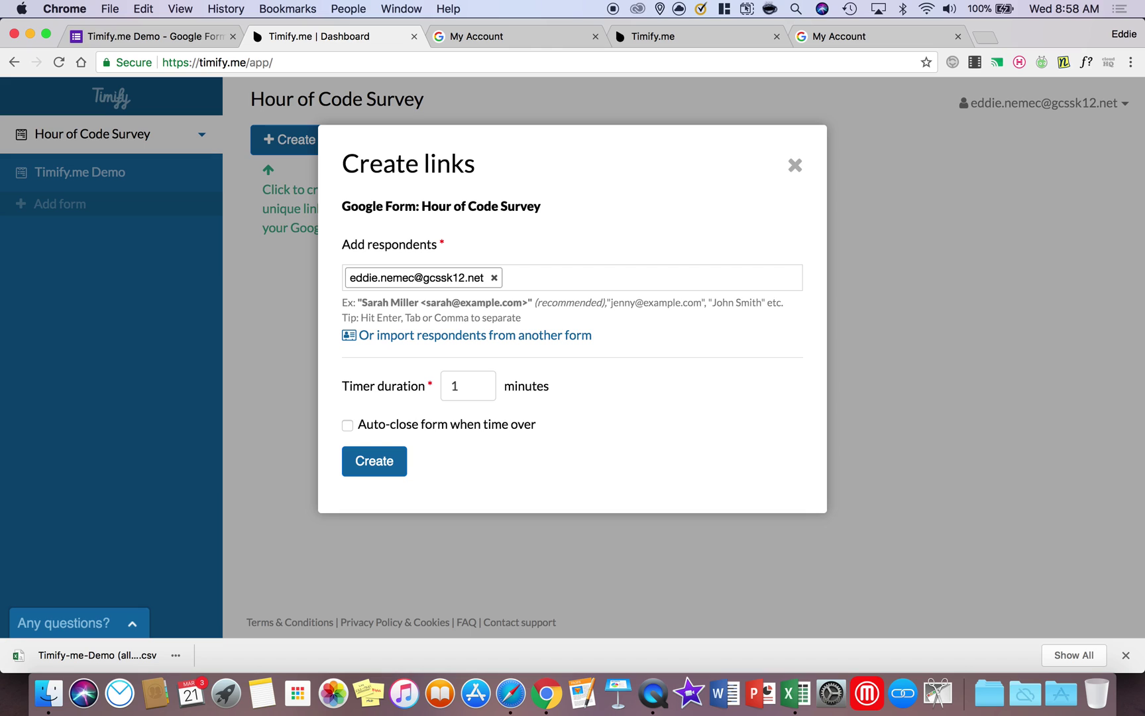
{"action": "left_click", "coordinate": [375, 460]}
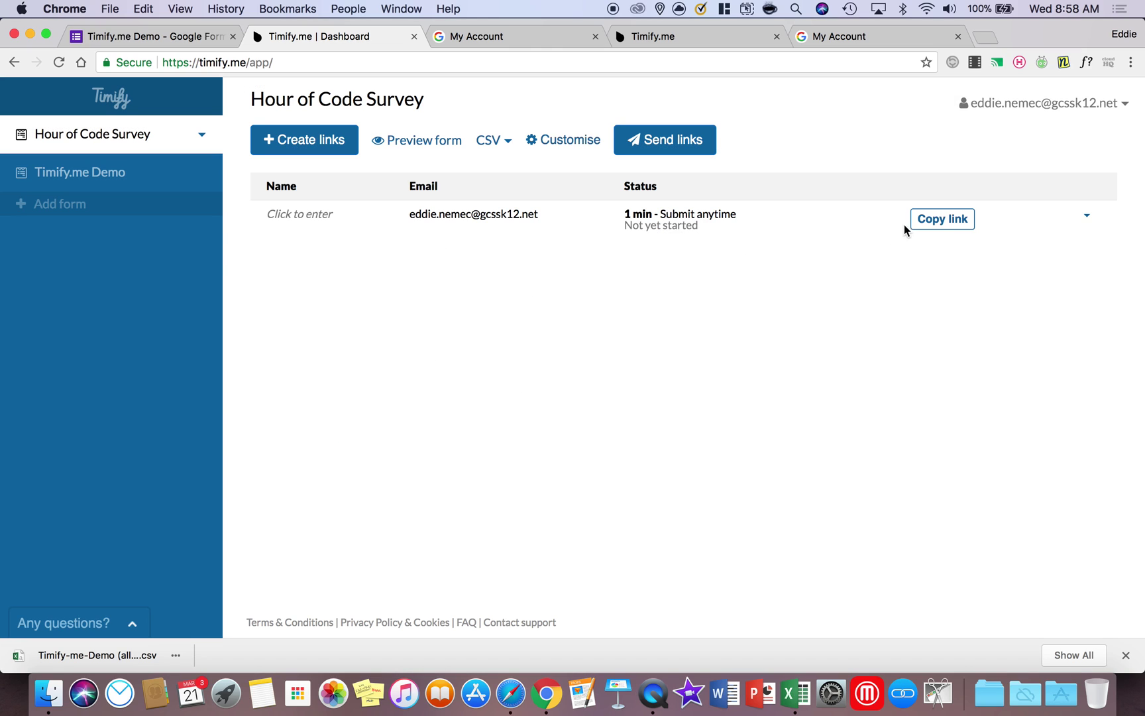
Copy the respondent link, open it in another tab, and sign in with the school Google account
{"action": "left_click", "coordinate": [940, 221]}
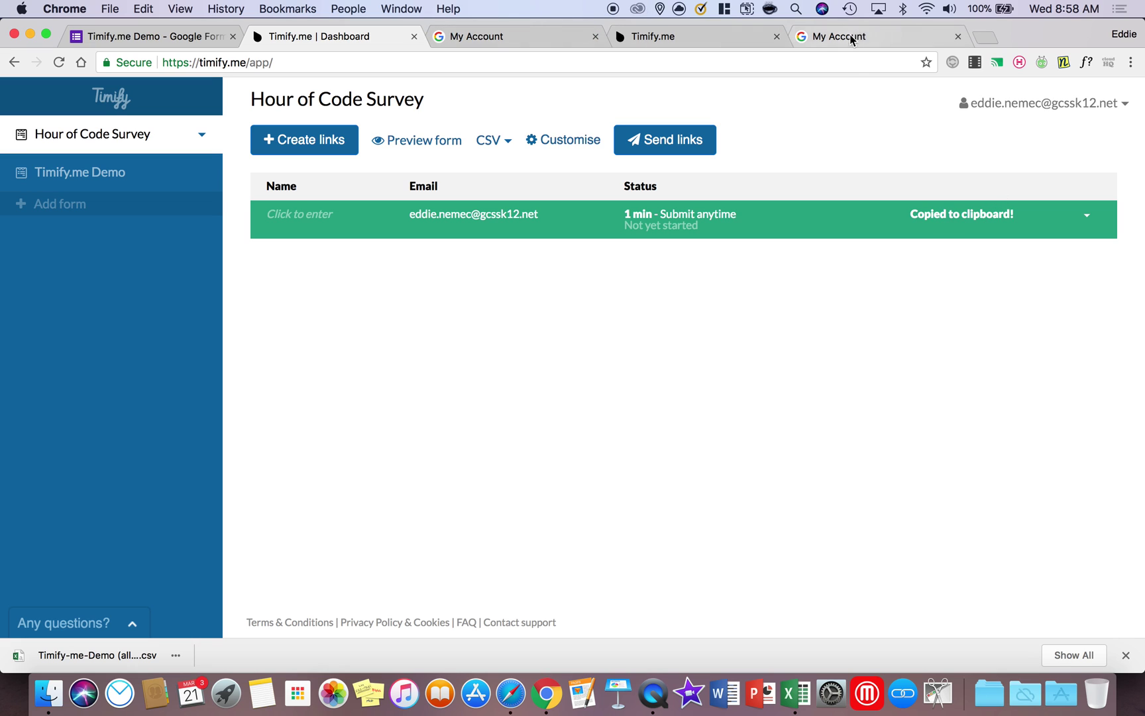
{"action": "left_click", "coordinate": [914, 37]}
{"action": "left_click", "coordinate": [615, 62]}
{"action": "right_click", "coordinate": [616, 64]}
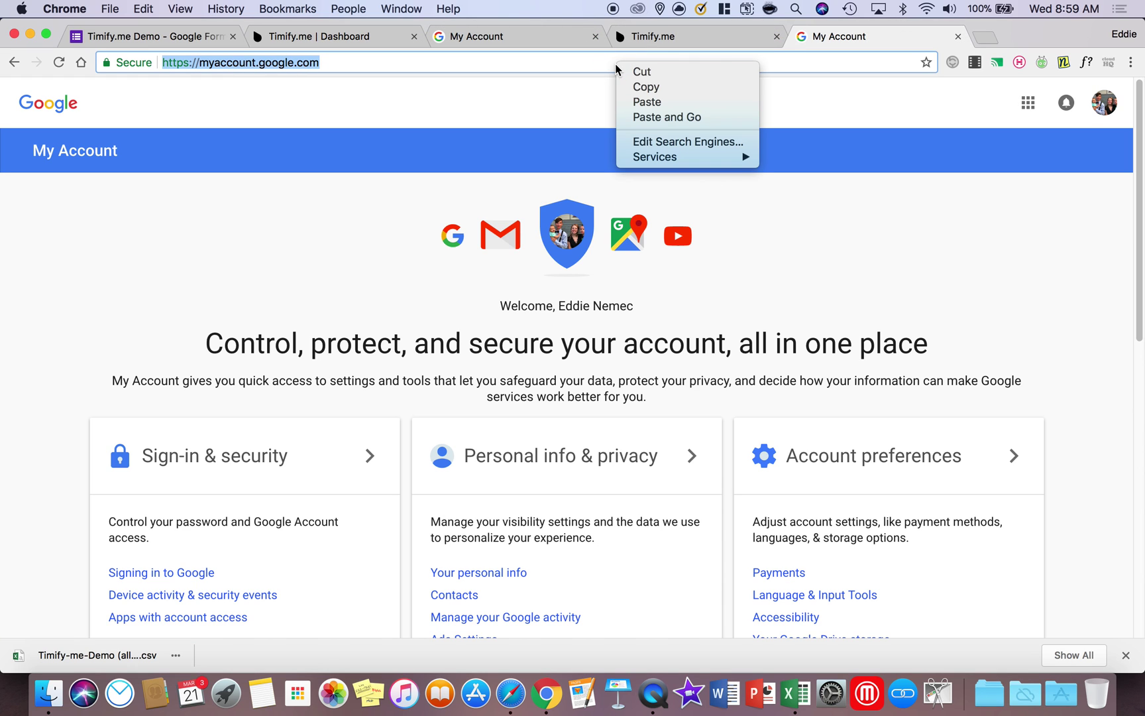
{"action": "left_click", "coordinate": [655, 116]}
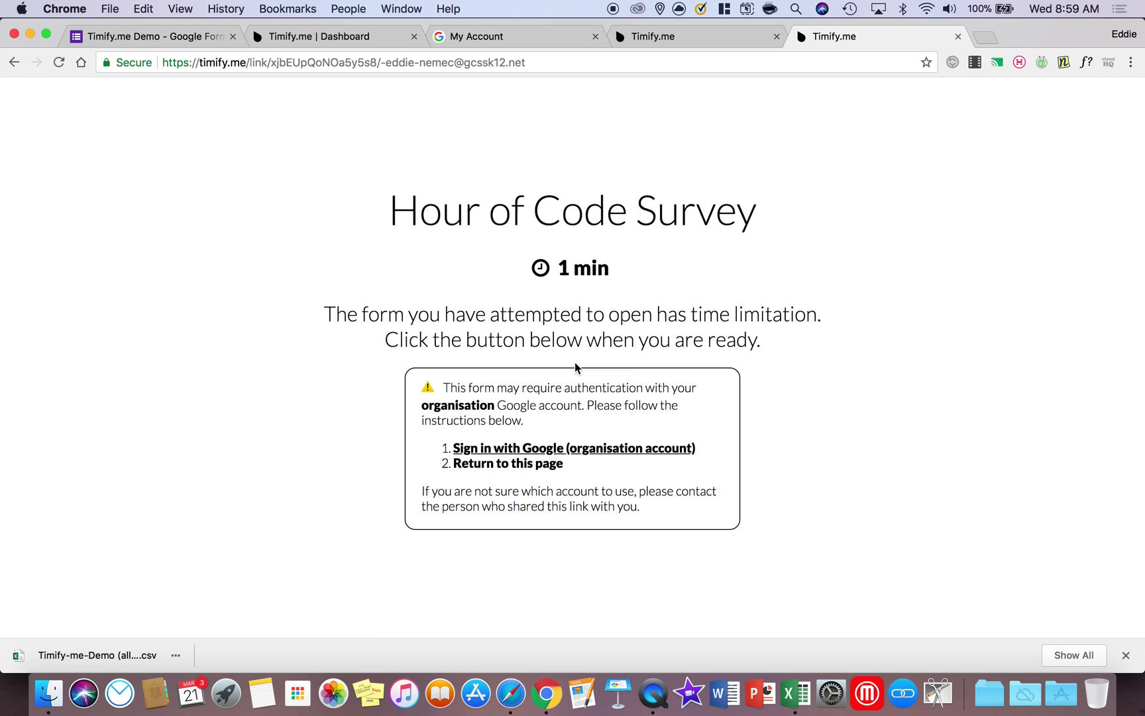
{"action": "left_click", "coordinate": [493, 449]}
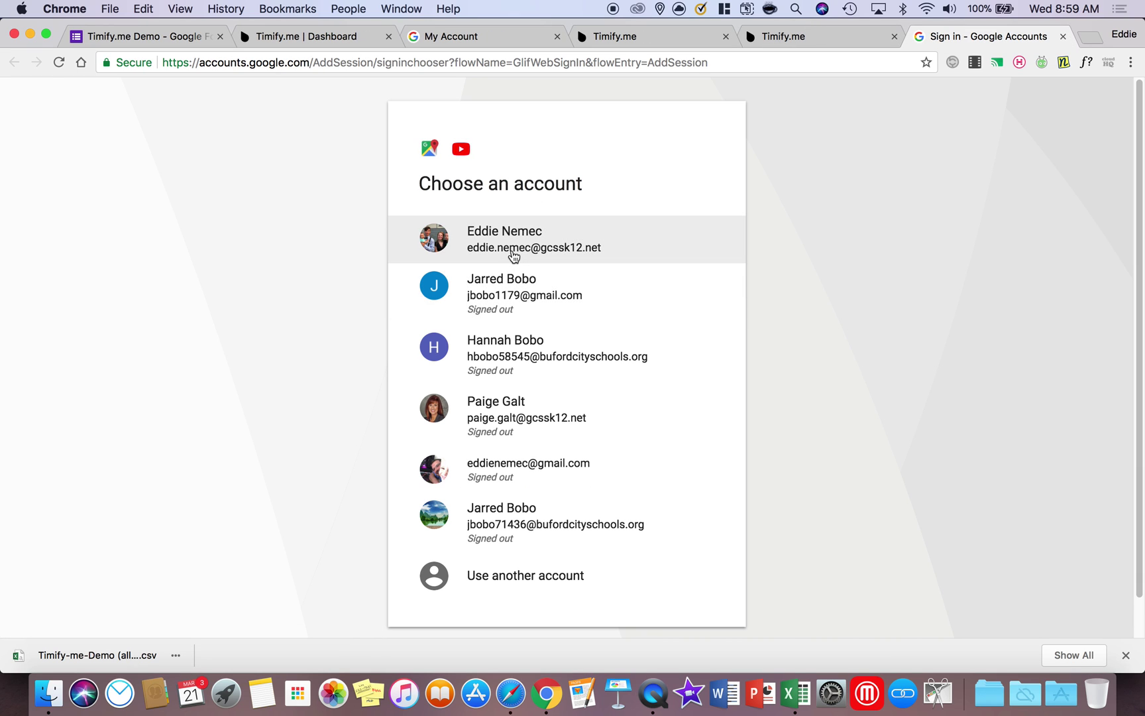
{"action": "left_click", "coordinate": [514, 256]}
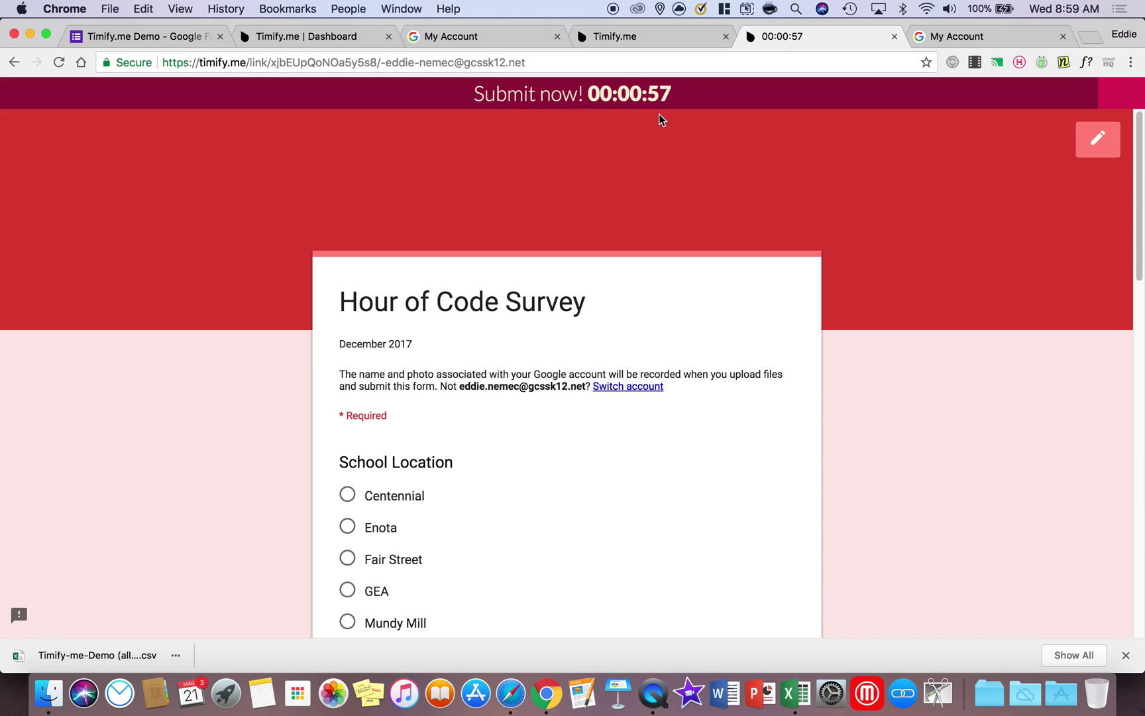
Download the Timify.me Demo 'For analytics' CSV and open it in Excel
{"action": "left_click", "coordinate": [329, 40]}
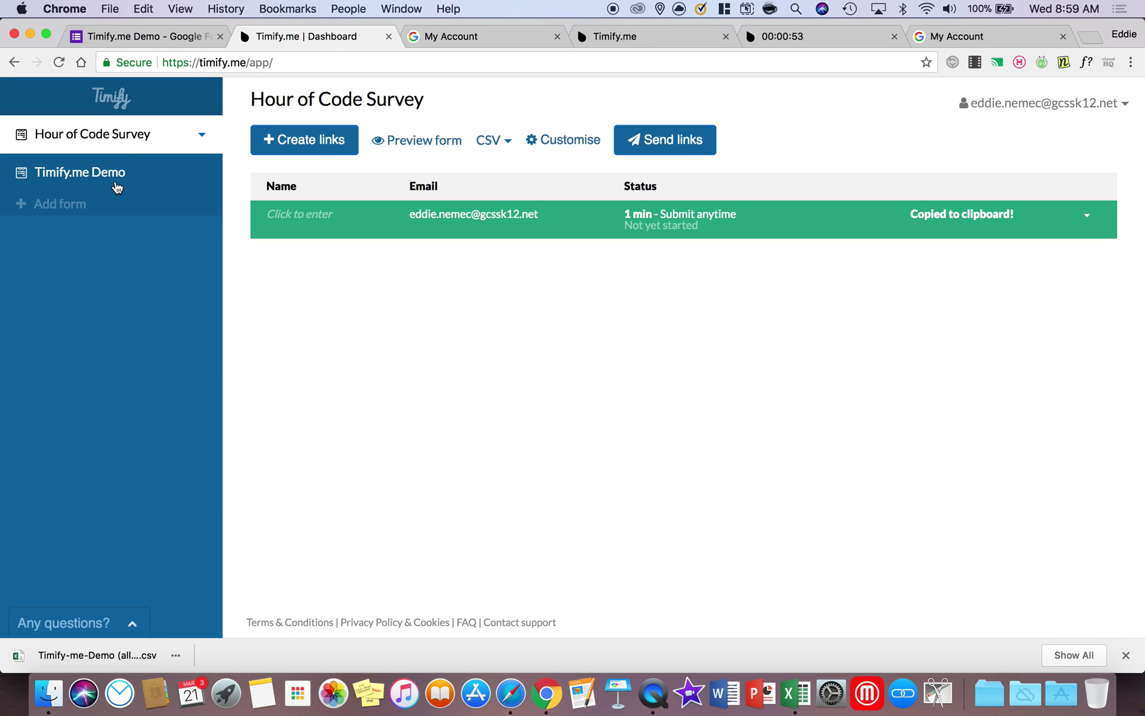
{"action": "left_click", "coordinate": [116, 188]}
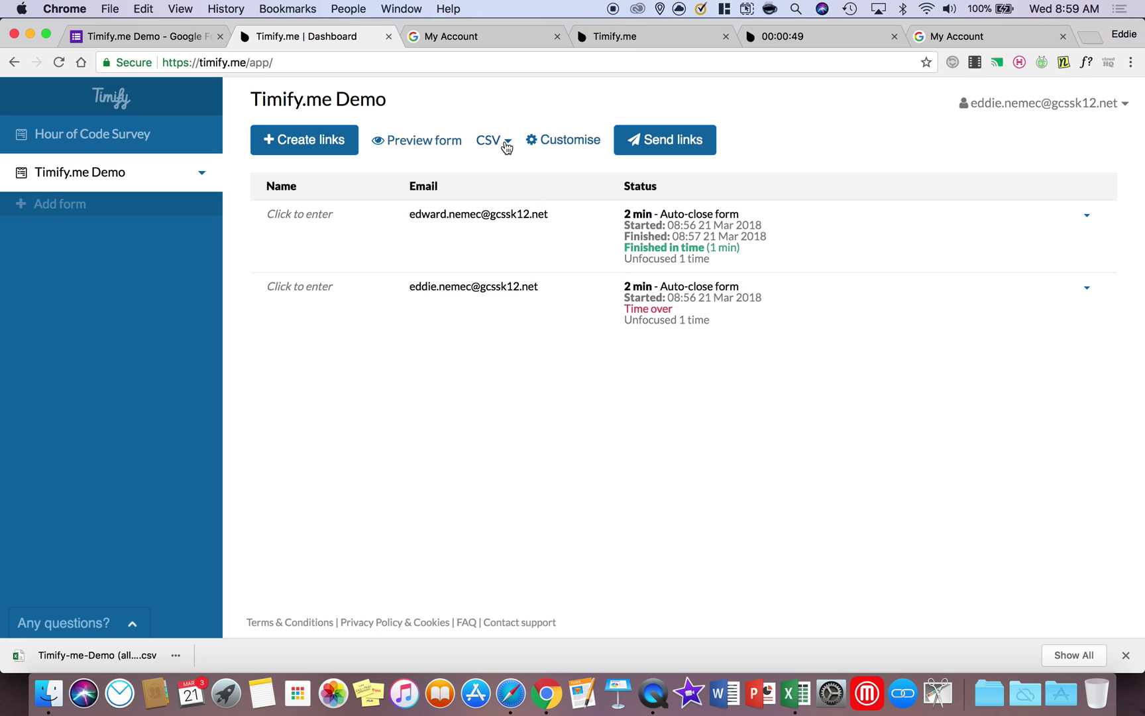
{"action": "left_click", "coordinate": [507, 146]}
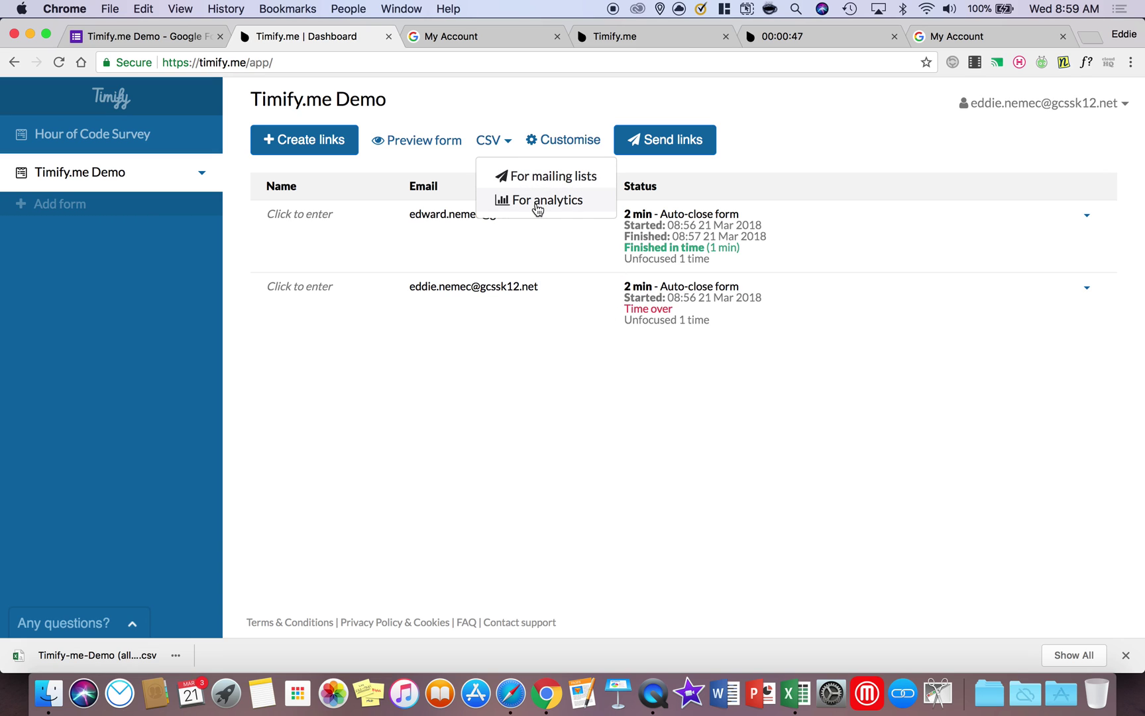
{"action": "left_click", "coordinate": [537, 201]}
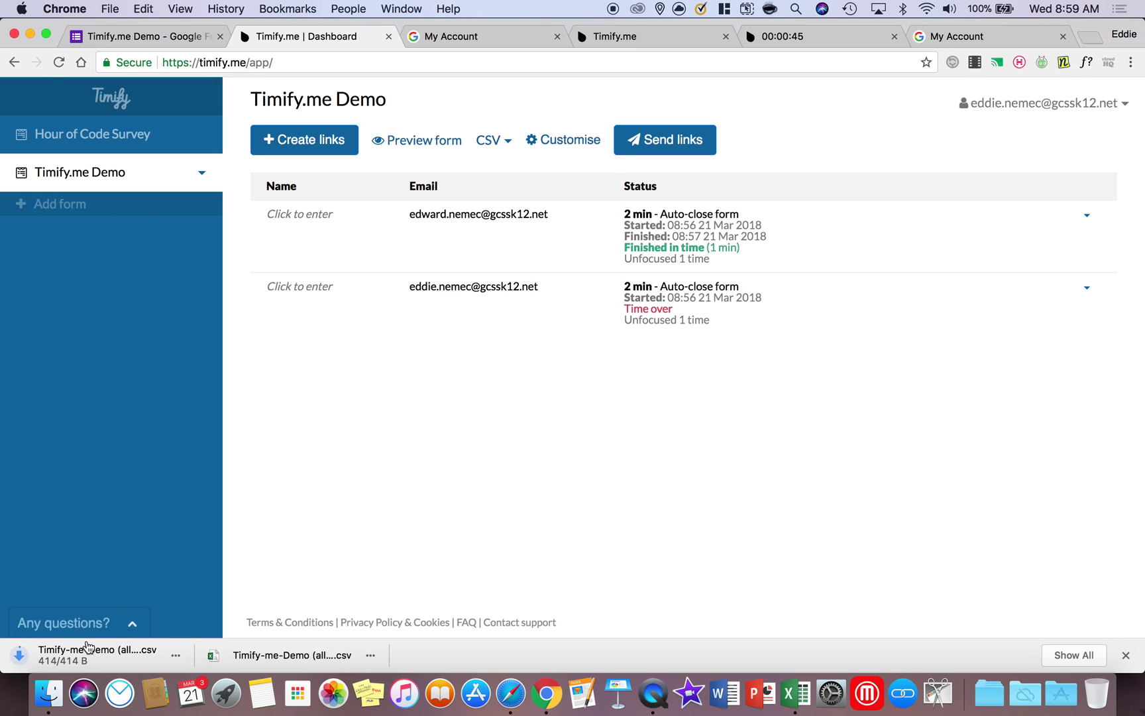
{"action": "left_click", "coordinate": [76, 661]}
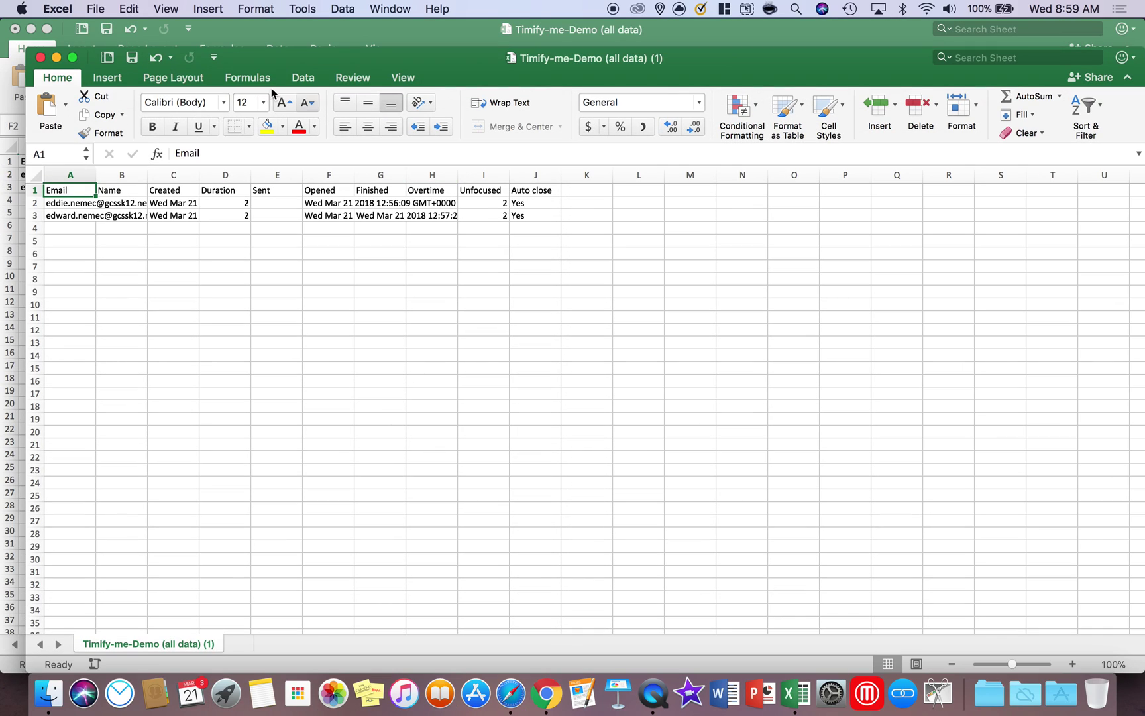
Move the export window to the top-left and widen the Opened column to show full dates
{"action": "left_click", "coordinate": [293, 58]}
{"action": "left_click_drag", "start_coordinate": [294, 58], "coordinate": [263, 15]}
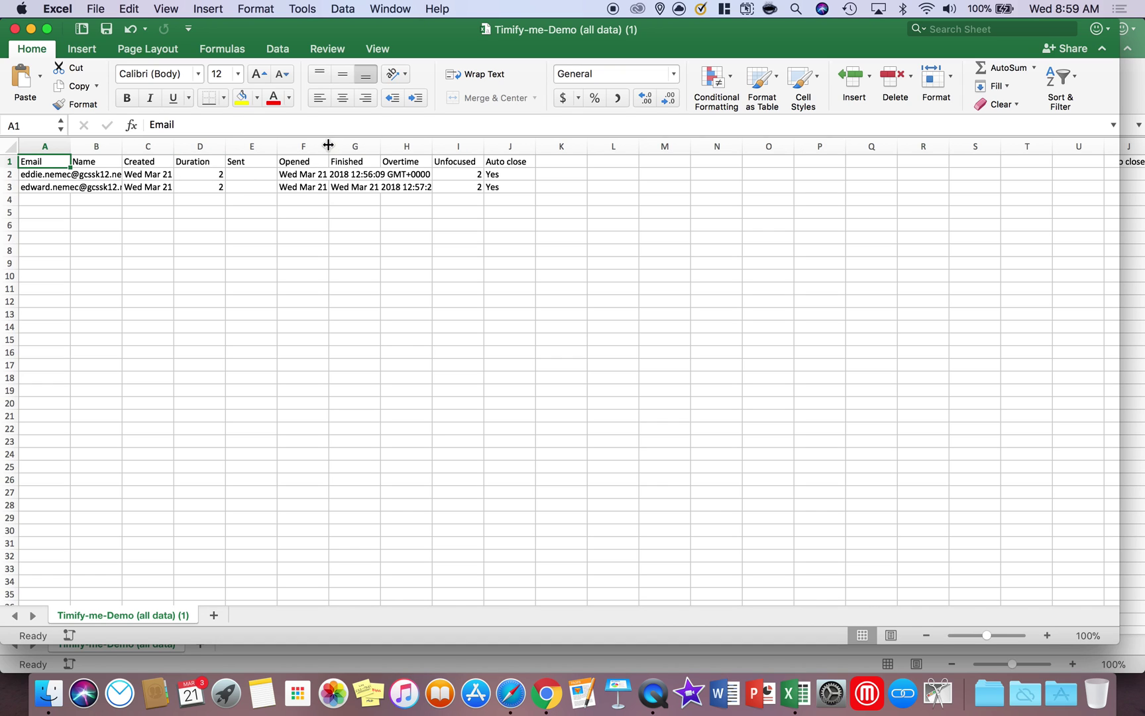
{"action": "left_click_drag", "start_coordinate": [329, 146], "coordinate": [656, 141]}
{"action": "left_click_drag", "start_coordinate": [433, 149], "coordinate": [545, 146]}
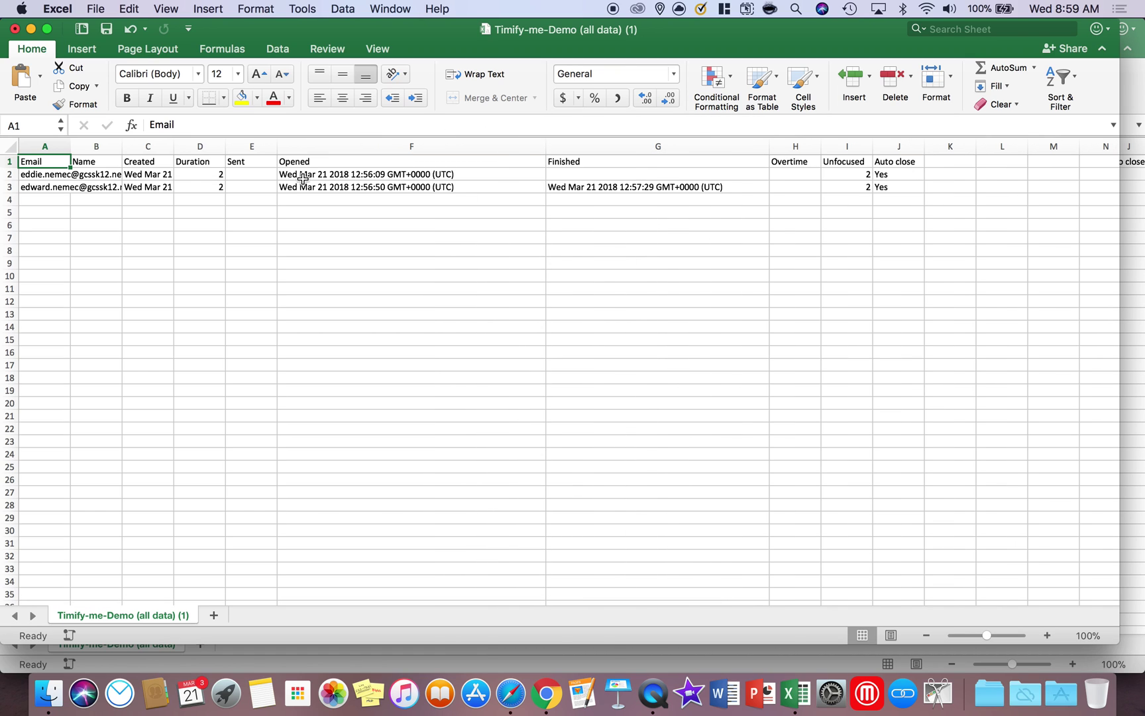
Review the Finished, Auto close, Unfocused and Overtime cells, then close the export without saving
{"action": "left_click", "coordinate": [627, 174]}
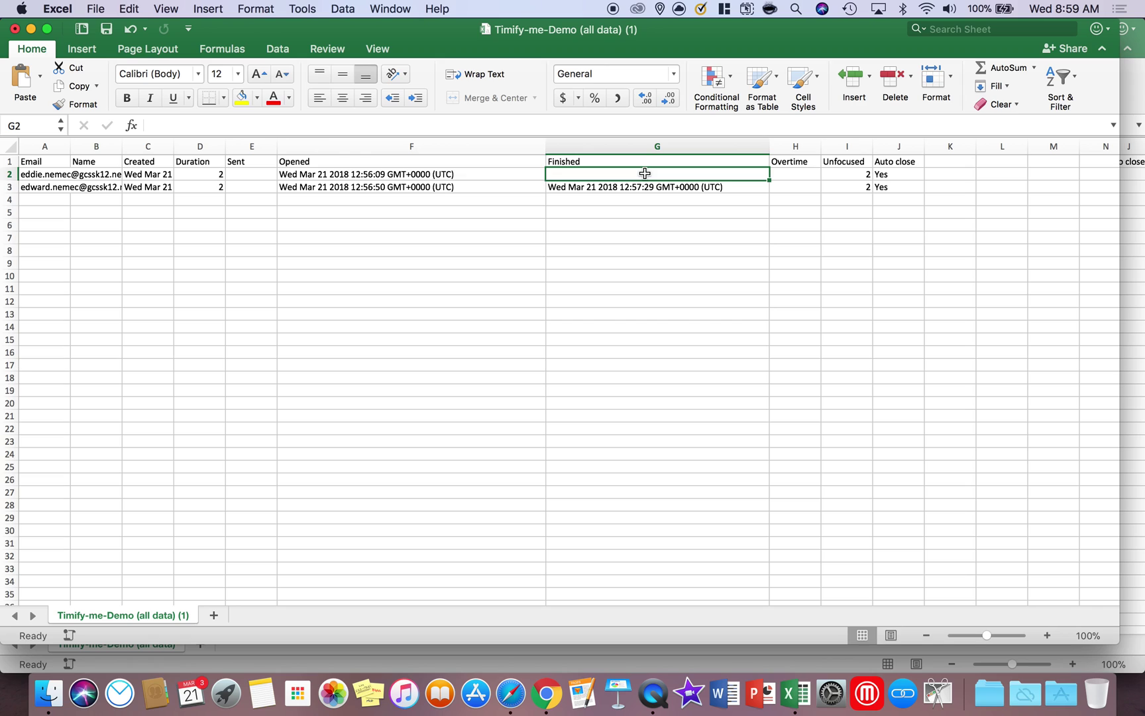
{"action": "left_click", "coordinate": [901, 176]}
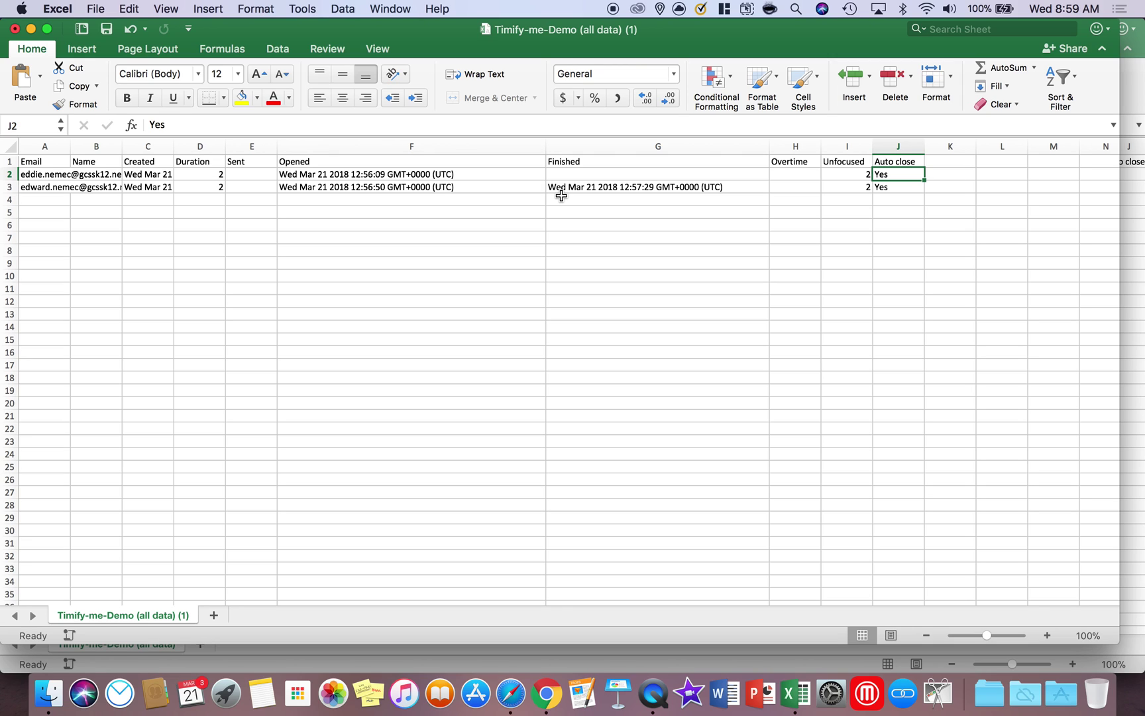
{"action": "left_click", "coordinate": [855, 176]}
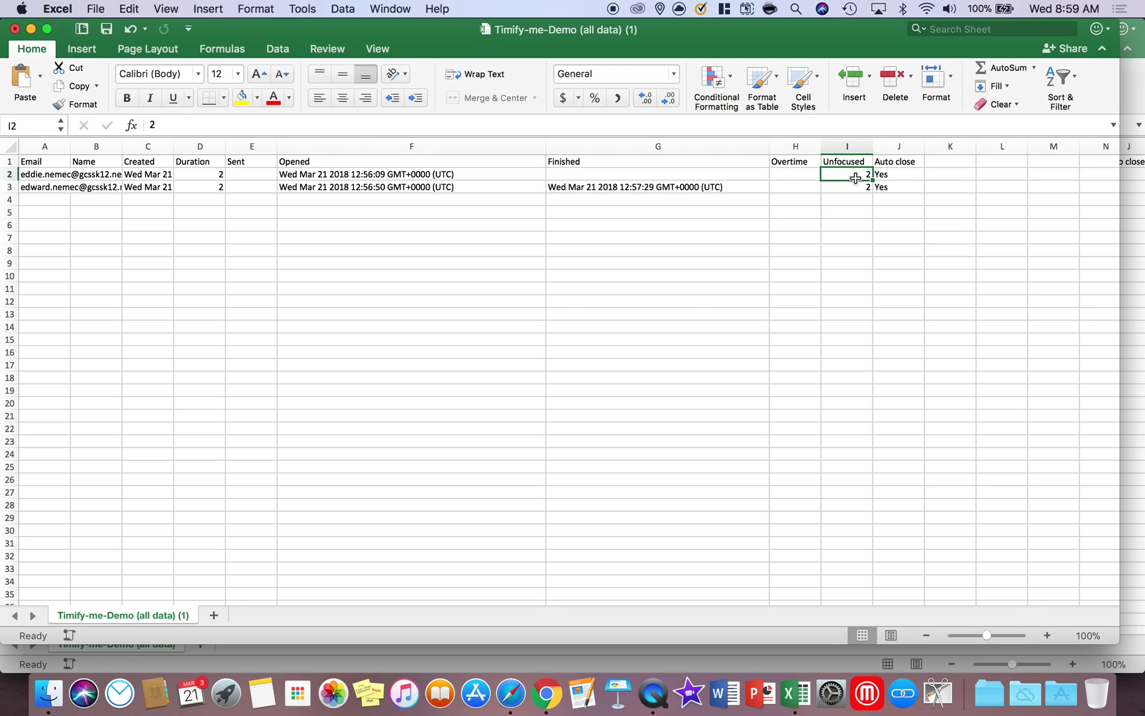
{"action": "left_click_drag", "start_coordinate": [808, 175], "coordinate": [808, 297]}
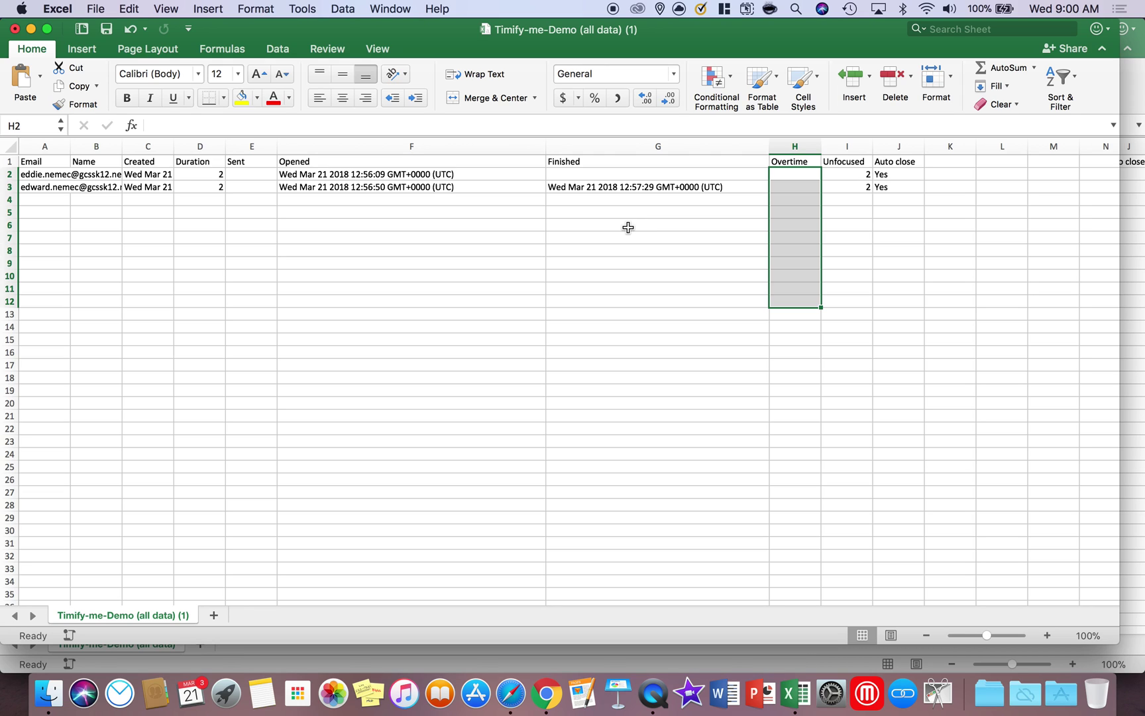
{"action": "left_click", "coordinate": [14, 29]}
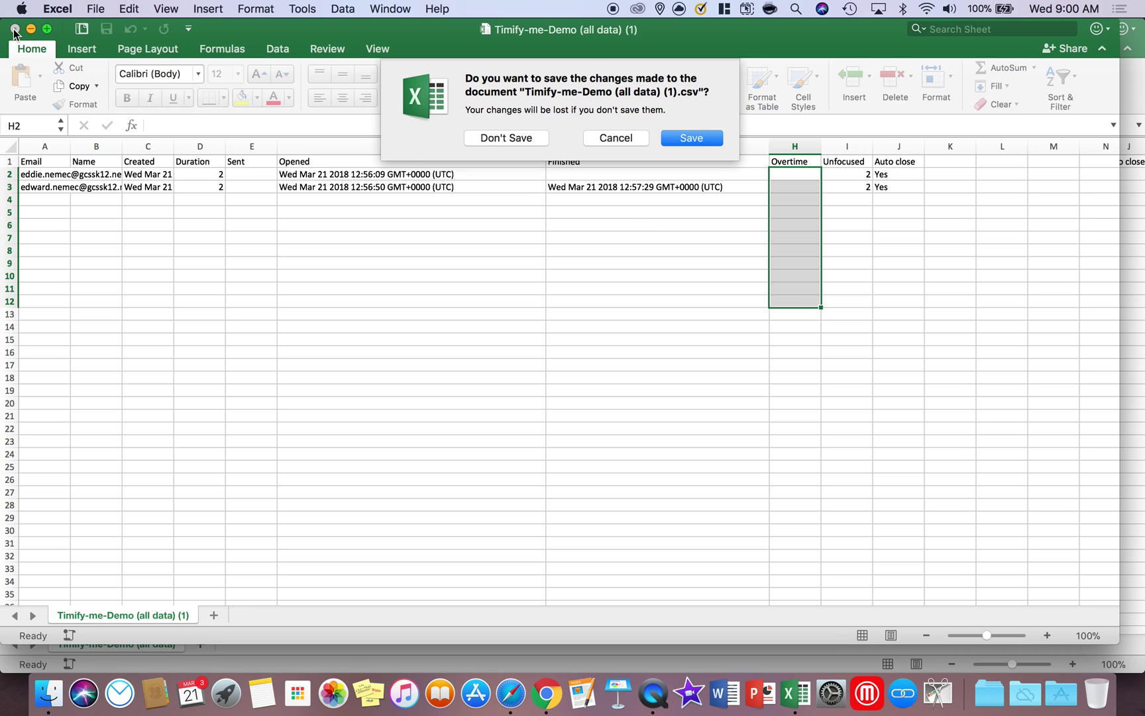
{"action": "left_click", "coordinate": [516, 138]}
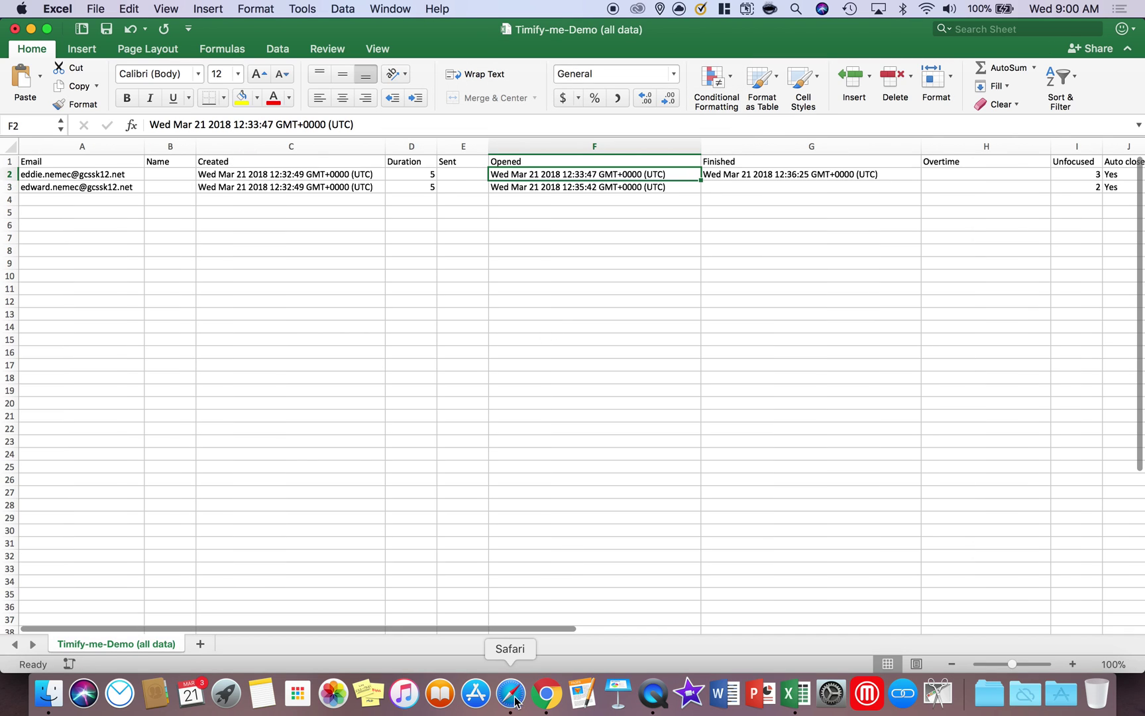
Return to the running Hour of Code Survey timed link in Chrome
{"action": "left_click", "coordinate": [547, 693]}
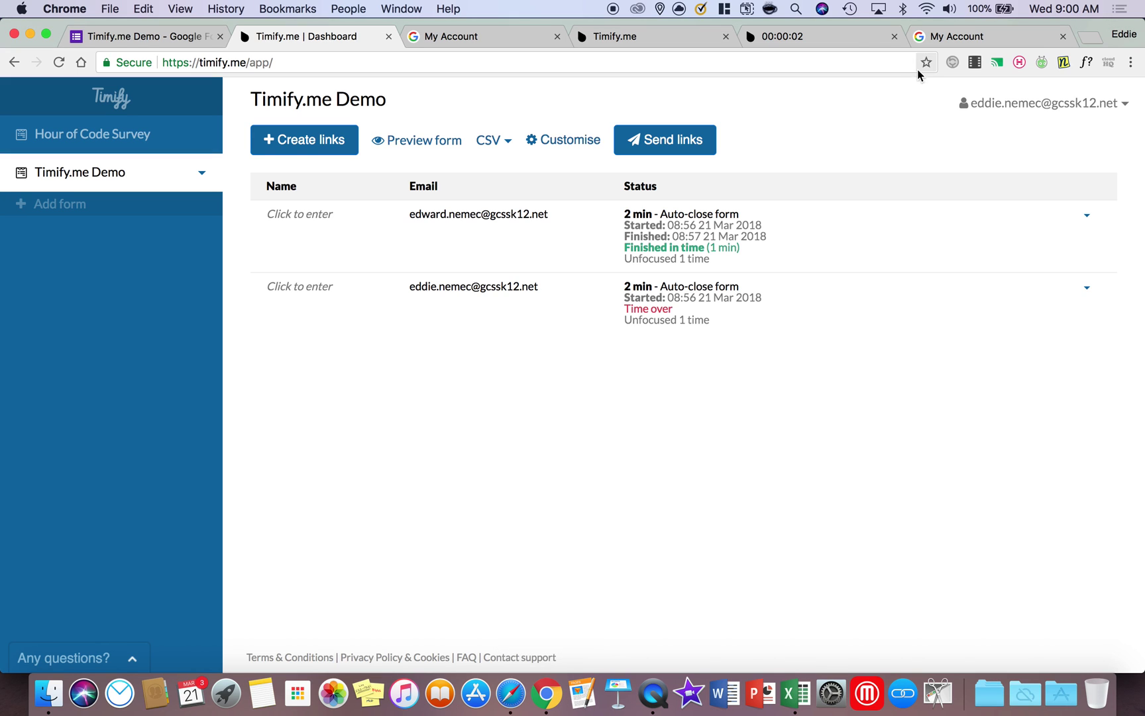
{"action": "left_click", "coordinate": [808, 36]}
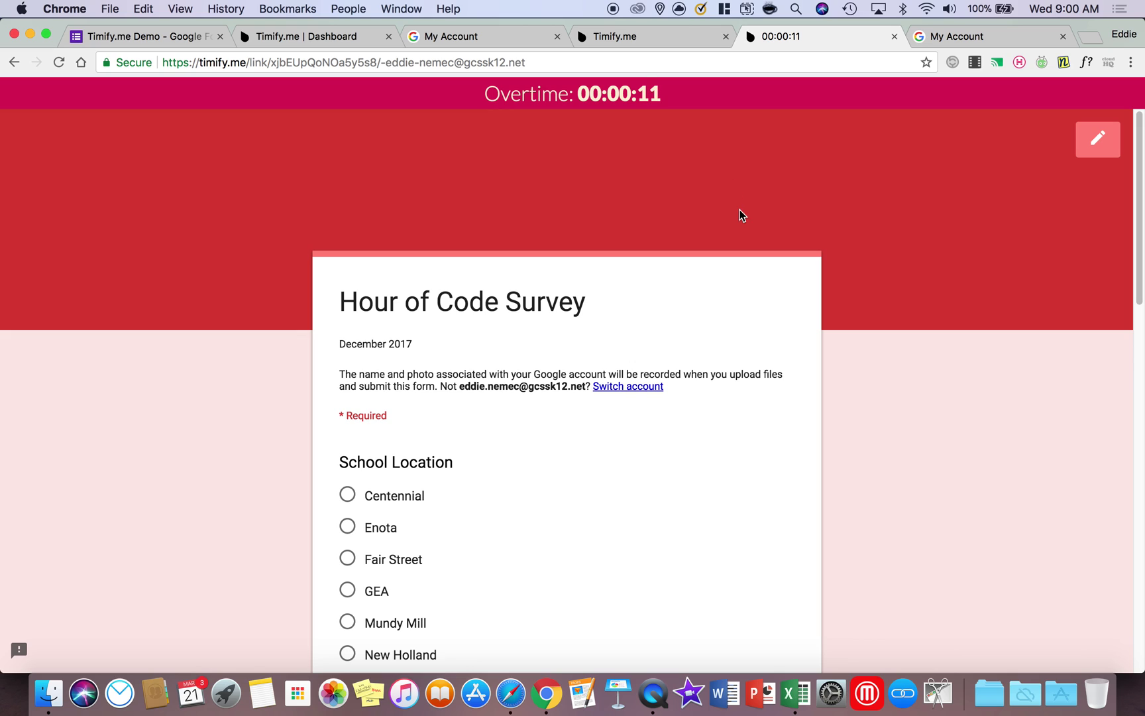
{"action": "scroll", "coordinate": [747, 252], "scroll_direction": "down", "scroll_amount": 3}
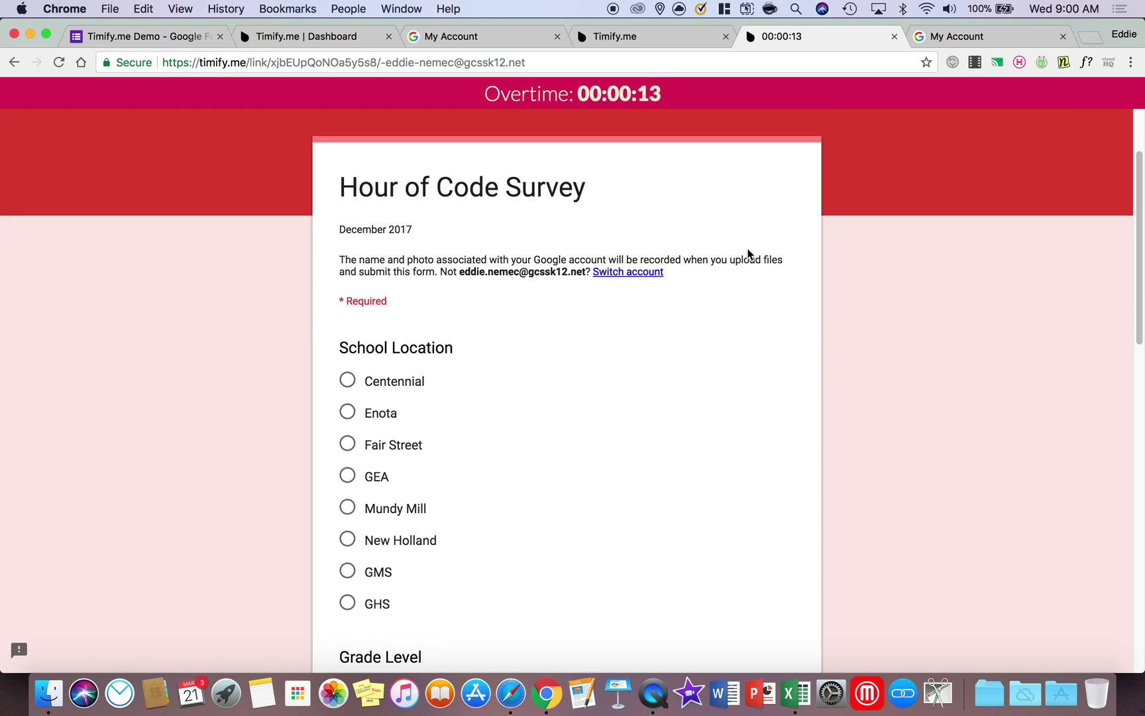
{"action": "scroll", "coordinate": [747, 254], "scroll_direction": "down", "scroll_amount": 1}
{"action": "scroll", "coordinate": [748, 253], "scroll_direction": "up", "scroll_amount": 2}
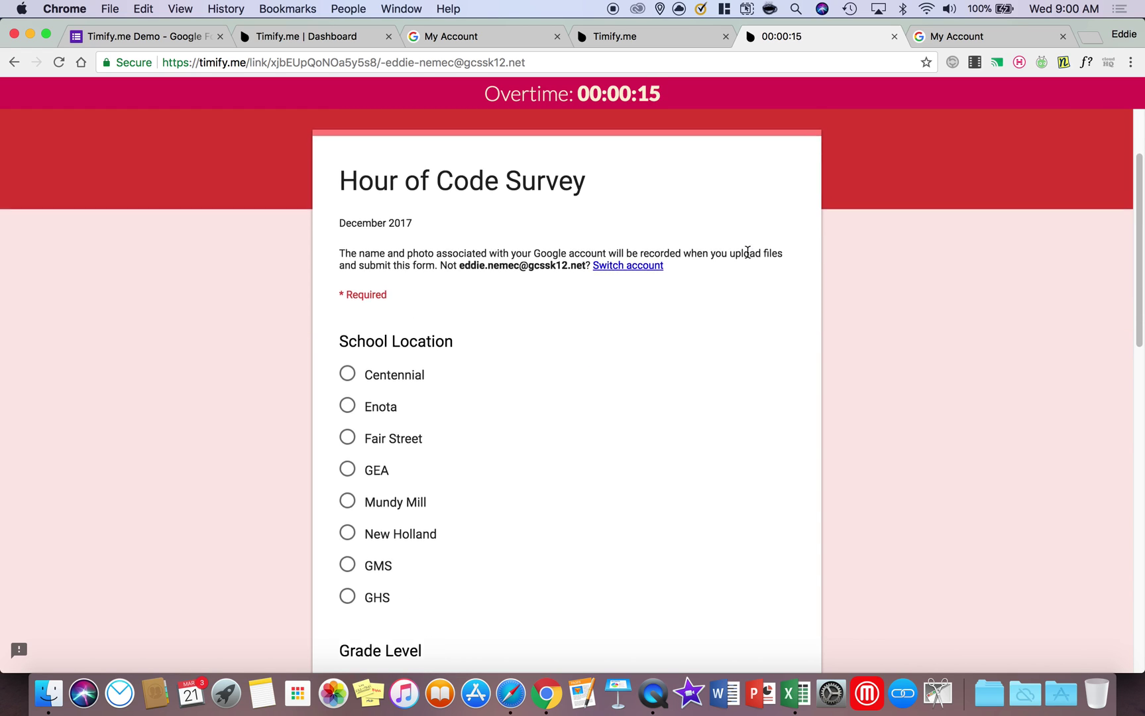
Answer Centennial, K-2 and 151-200, submit in overtime, and reload the used link
{"action": "left_click", "coordinate": [347, 404]}
{"action": "scroll", "coordinate": [442, 416], "scroll_direction": "down", "scroll_amount": 9}
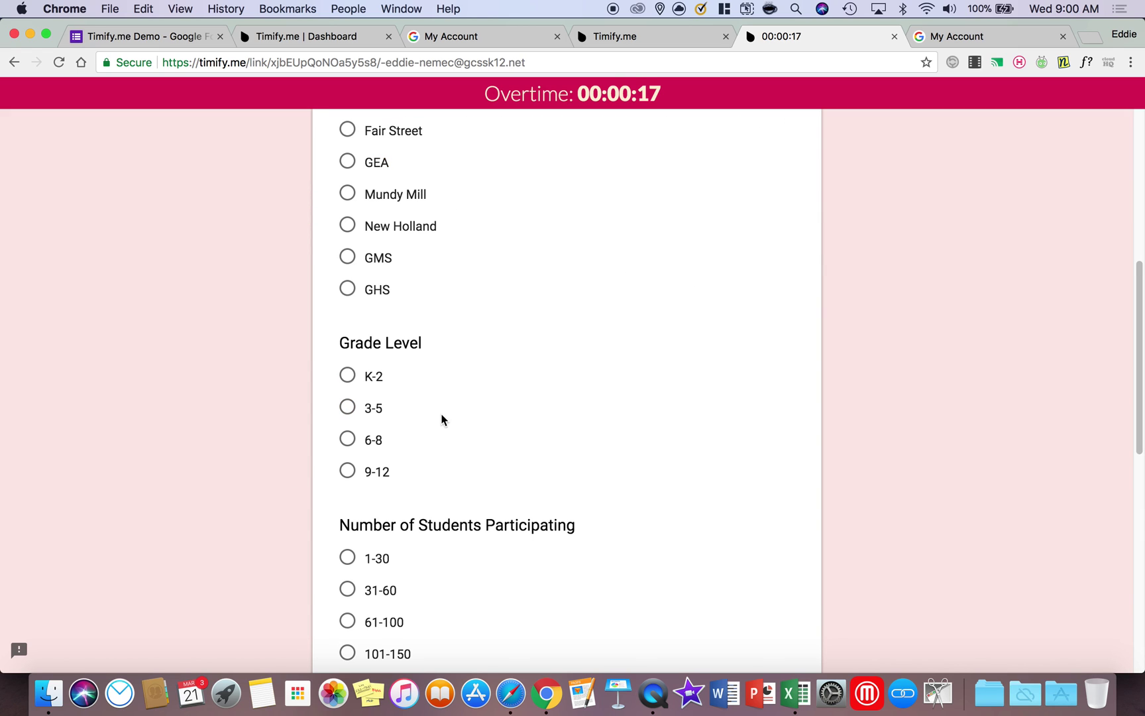
{"action": "left_click", "coordinate": [348, 385]}
{"action": "scroll", "coordinate": [584, 457], "scroll_direction": "down", "scroll_amount": 12}
{"action": "left_click", "coordinate": [348, 208]}
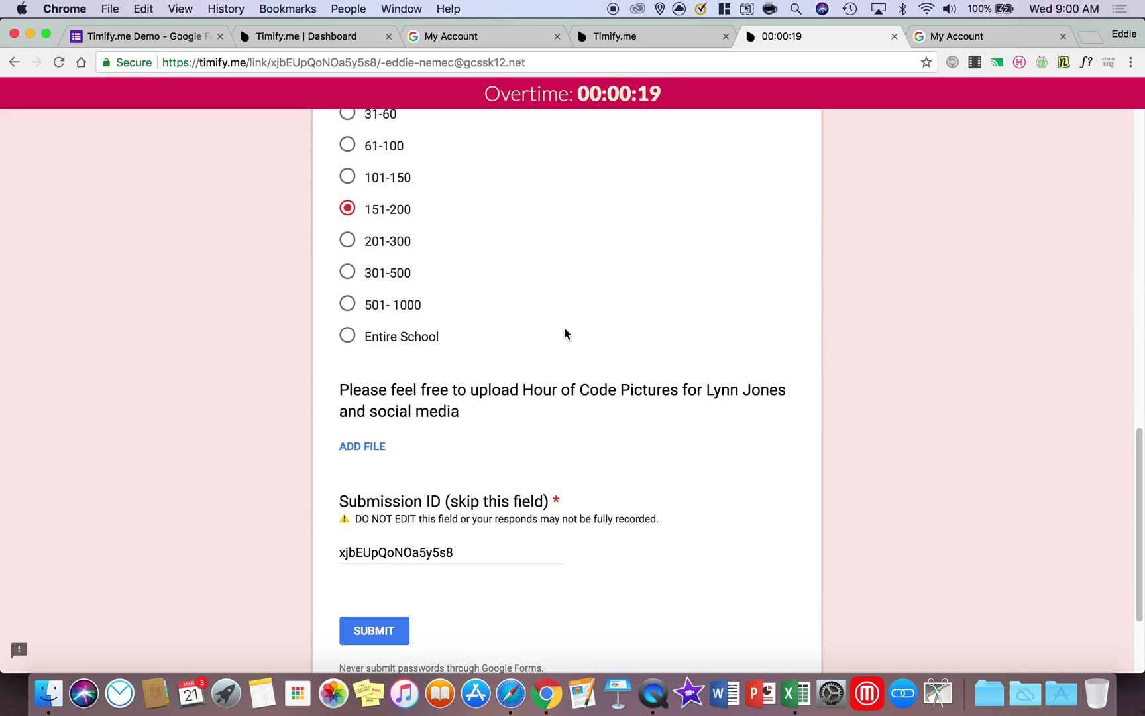
{"action": "scroll", "coordinate": [565, 332], "scroll_direction": "down", "scroll_amount": 3}
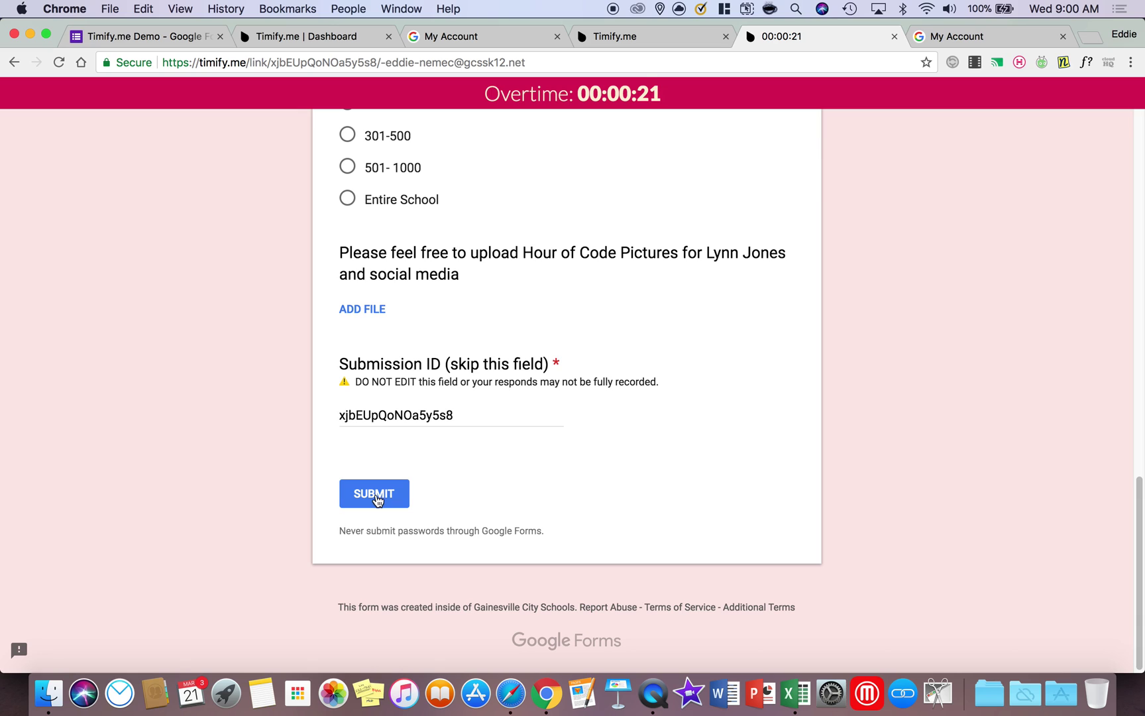
{"action": "left_click", "coordinate": [376, 495]}
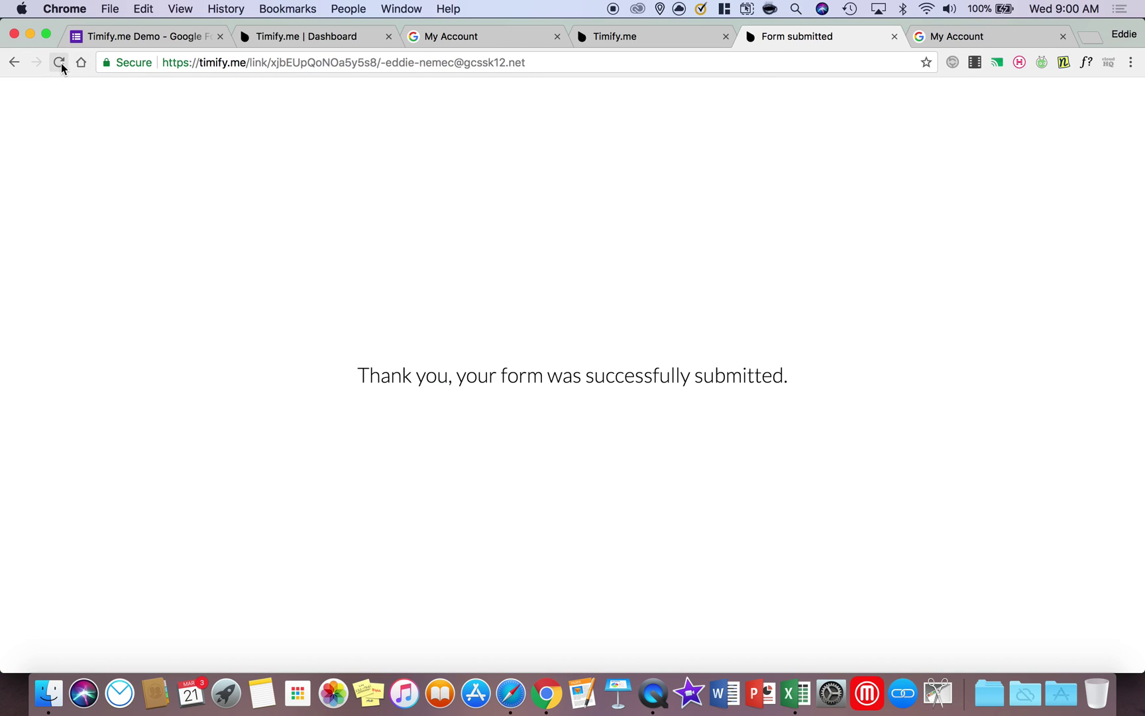
{"action": "left_click", "coordinate": [58, 62]}
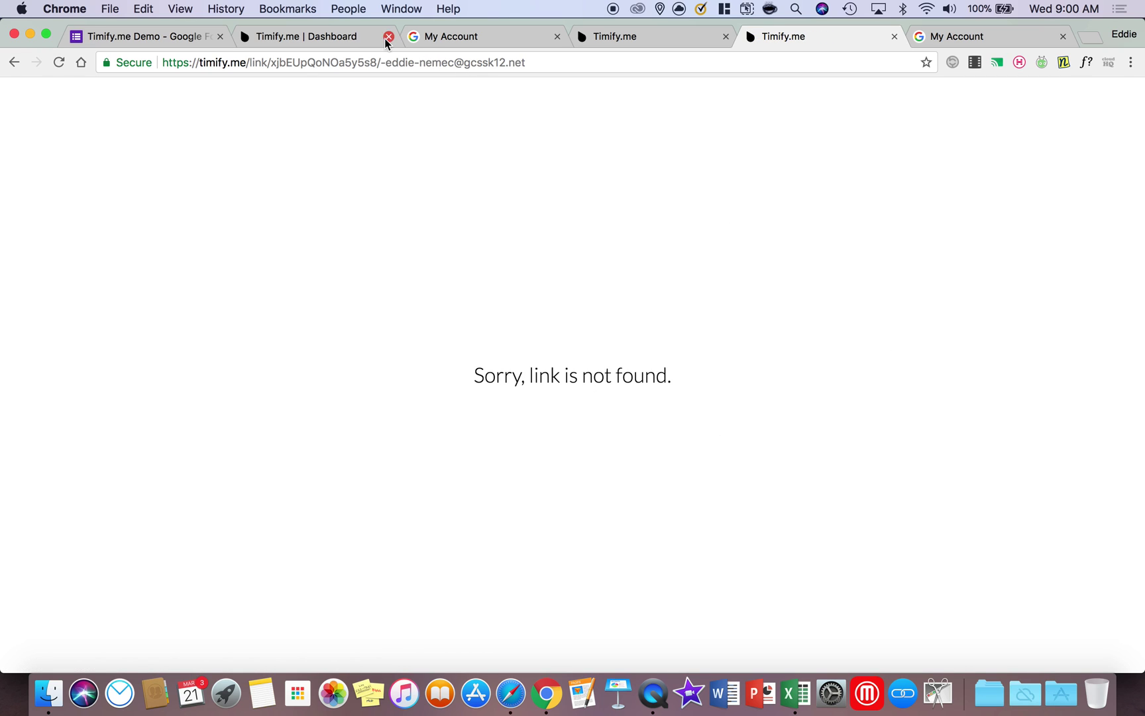
Show the Hour of Code Survey's Finished with overtime result and open its analytics CSV
{"action": "left_click", "coordinate": [322, 39]}
{"action": "left_click", "coordinate": [110, 146]}
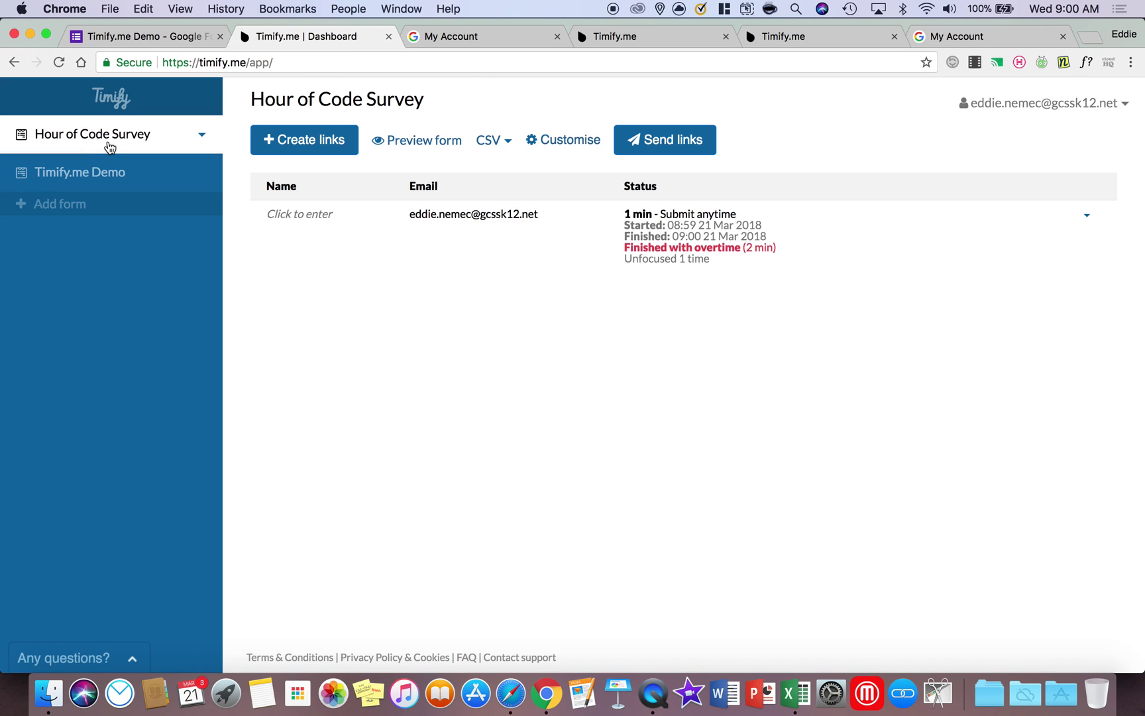
{"action": "left_click_drag", "start_coordinate": [626, 248], "coordinate": [800, 251]}
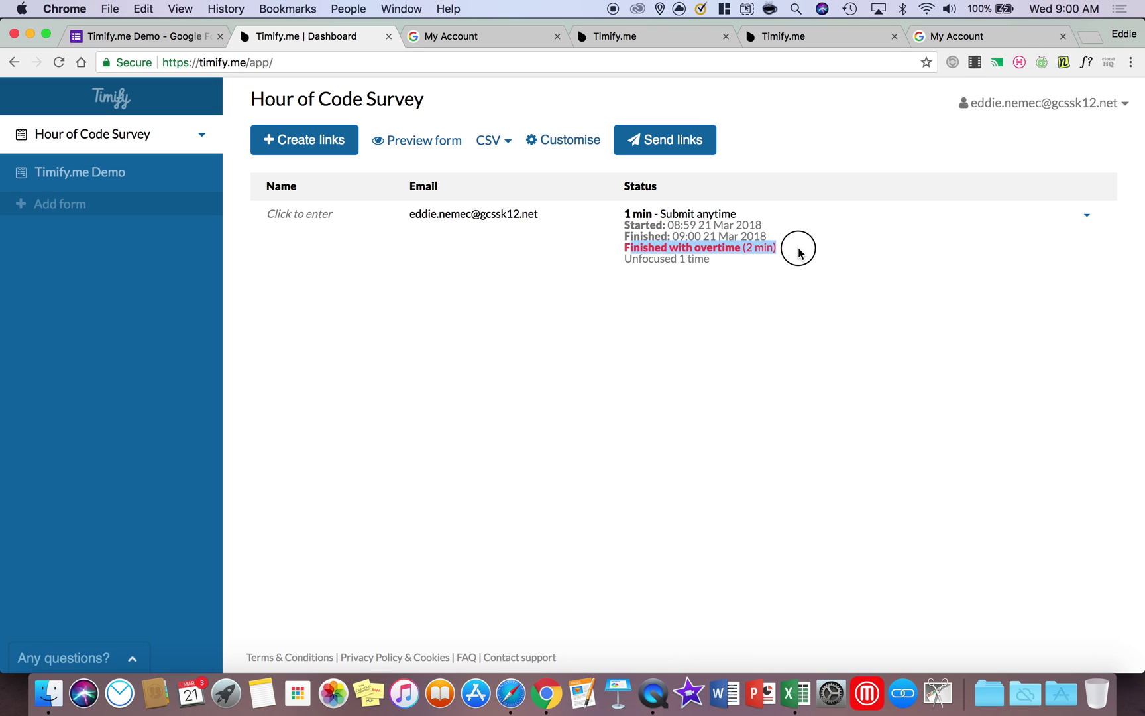
{"action": "left_click", "coordinate": [474, 143]}
{"action": "left_click", "coordinate": [563, 207]}
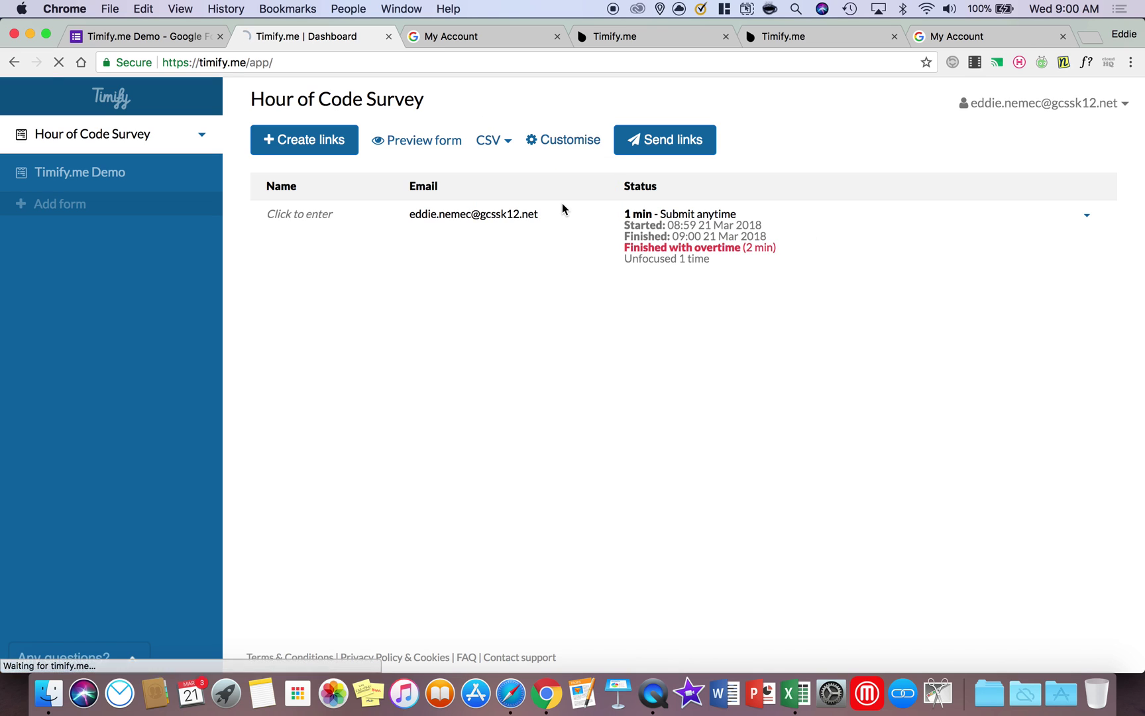
{"action": "left_click", "coordinate": [90, 650]}
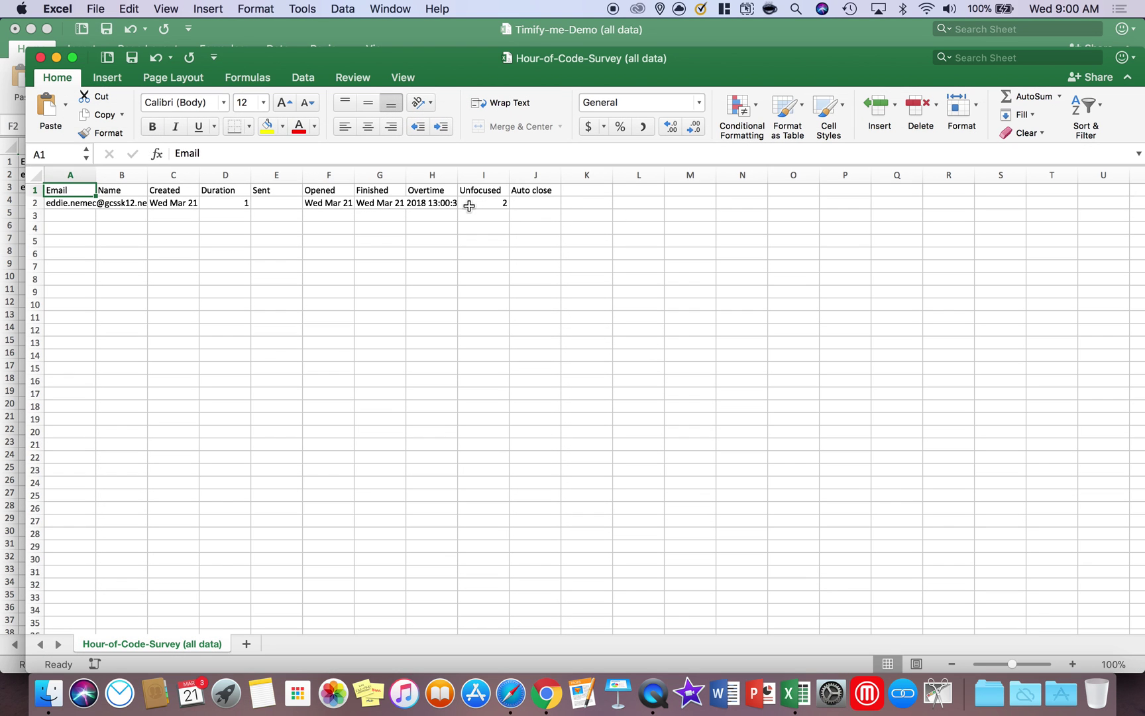
Widen the Overtime column and check the H2 overtime timestamp and D2 duration
{"action": "left_click_drag", "start_coordinate": [458, 175], "coordinate": [644, 174]}
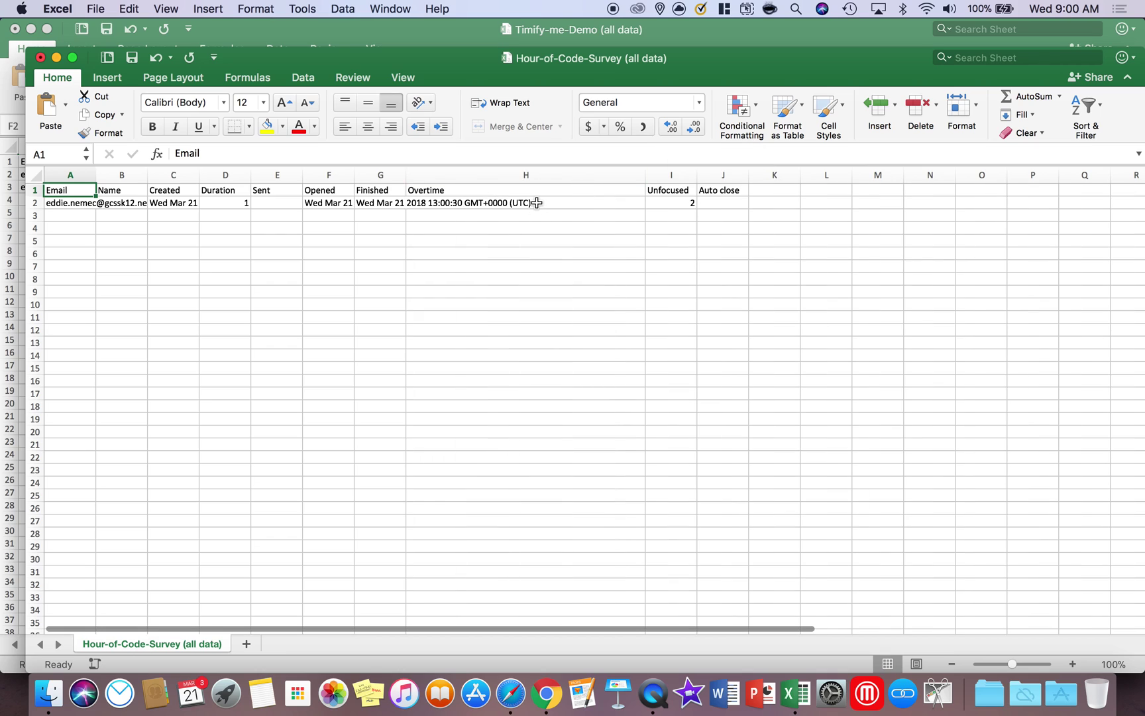
{"action": "left_click", "coordinate": [536, 202]}
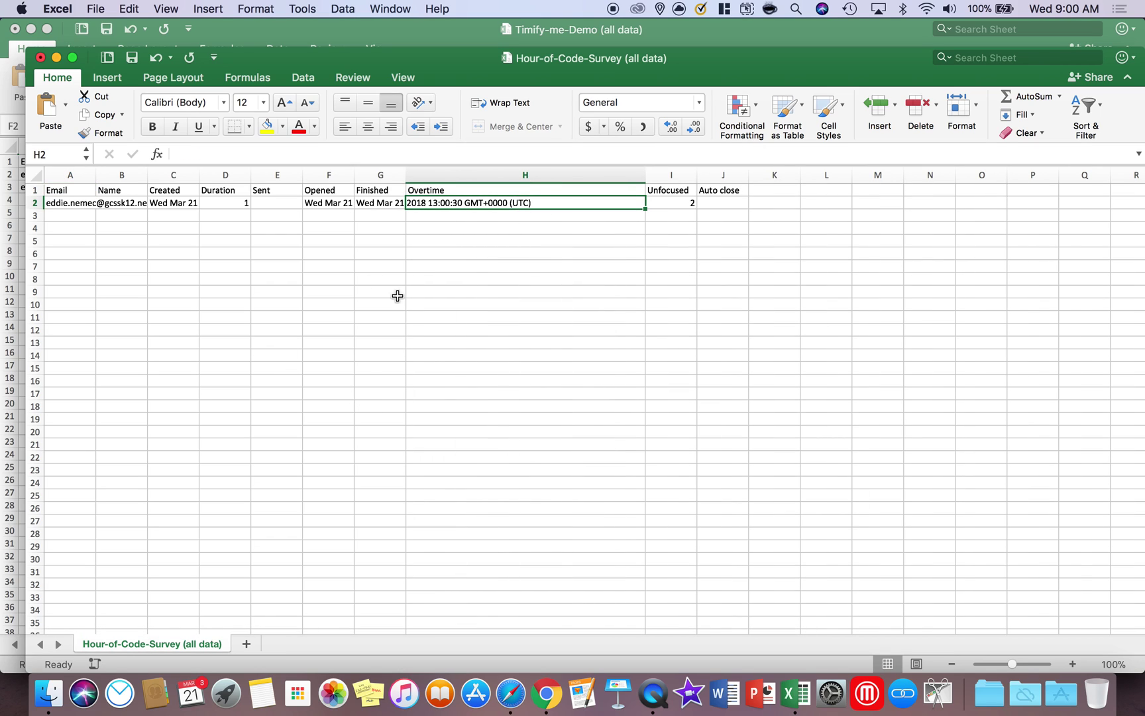
{"action": "left_click_drag", "start_coordinate": [381, 175], "coordinate": [460, 173]}
{"action": "left_click", "coordinate": [506, 202]}
{"action": "left_click", "coordinate": [219, 204]}
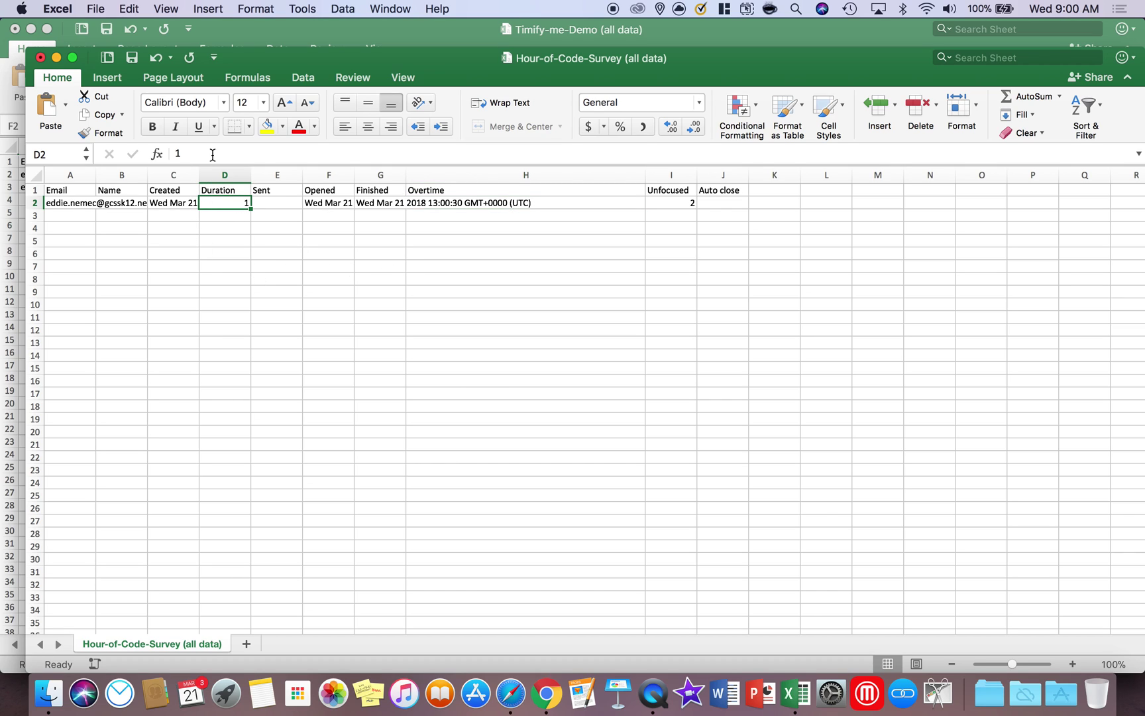
Close the survey export without saving and minimise the Timify-me-Demo workbook
{"action": "left_click", "coordinate": [40, 58]}
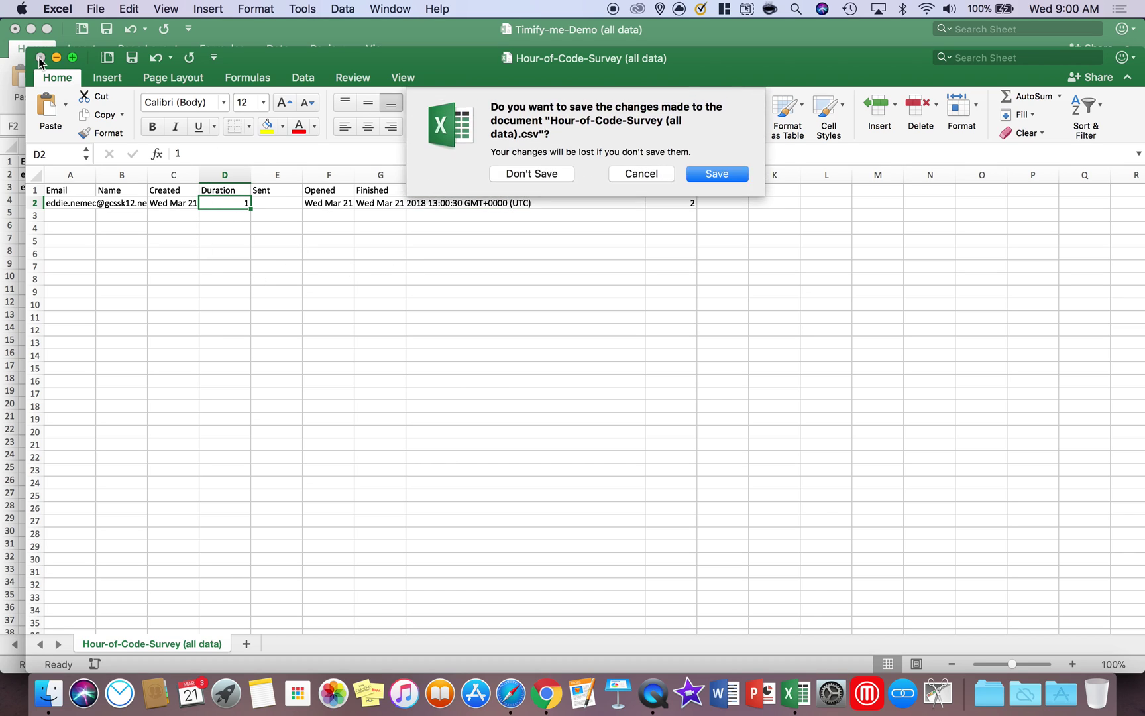
{"action": "left_click", "coordinate": [523, 174]}
{"action": "left_click", "coordinate": [31, 30]}
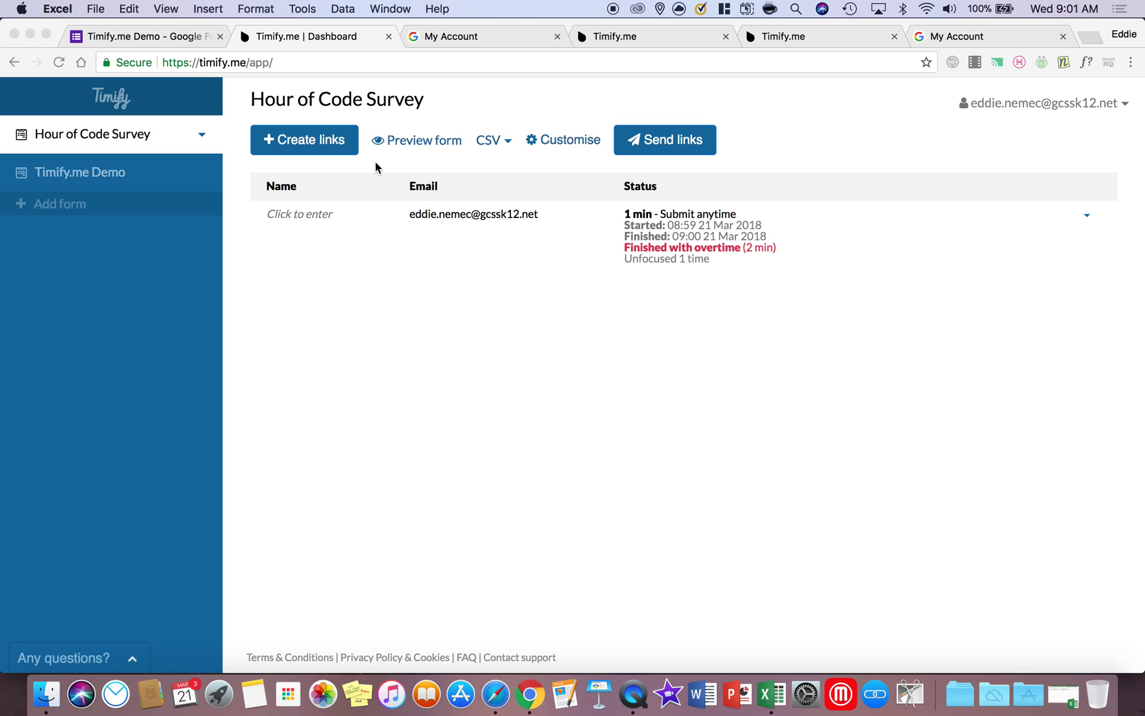
{"action": "left_click", "coordinate": [655, 147]}
{"action": "left_click", "coordinate": [656, 149]}
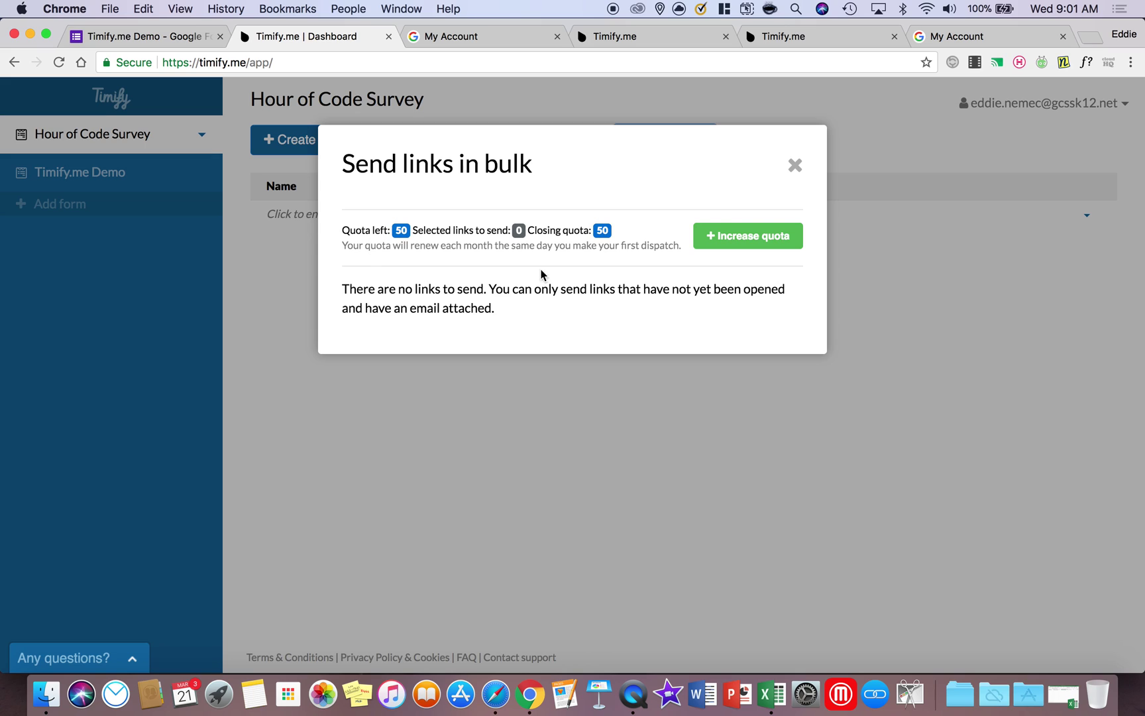
{"action": "left_click", "coordinate": [712, 236]}
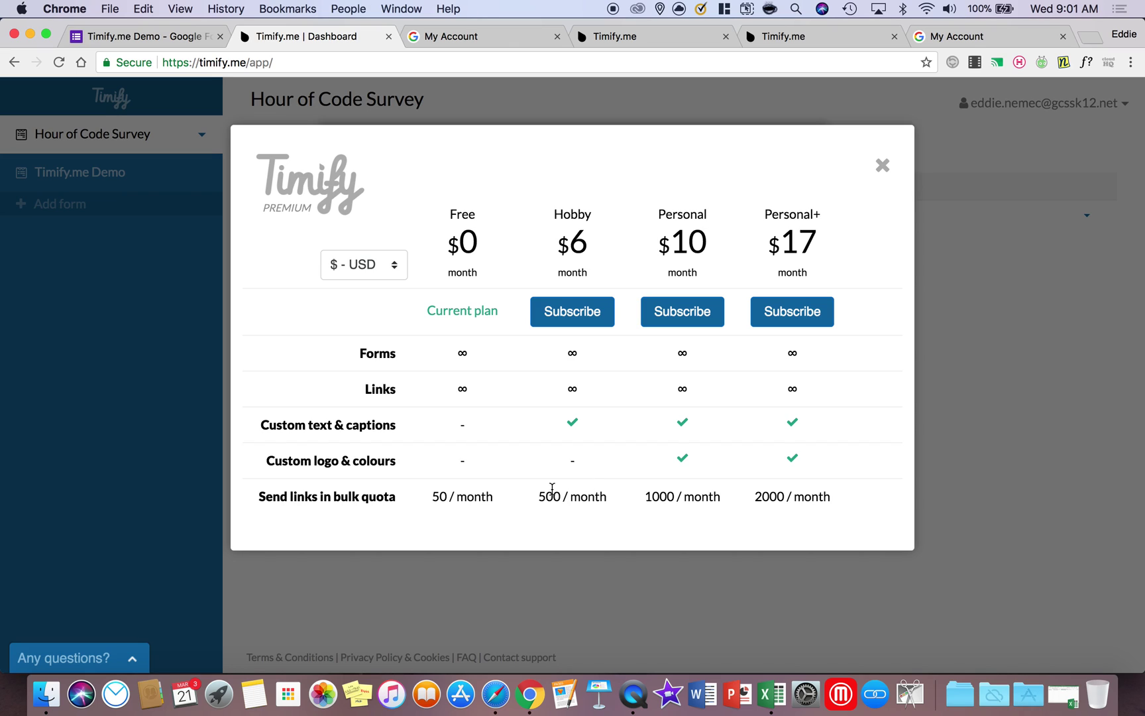
{"action": "left_click_drag", "start_coordinate": [595, 497], "coordinate": [593, 251]}
{"action": "left_click", "coordinate": [586, 265]}
{"action": "left_click_drag", "start_coordinate": [546, 494], "coordinate": [614, 504]}
{"action": "left_click", "coordinate": [613, 503]}
{"action": "left_click", "coordinate": [882, 164]}
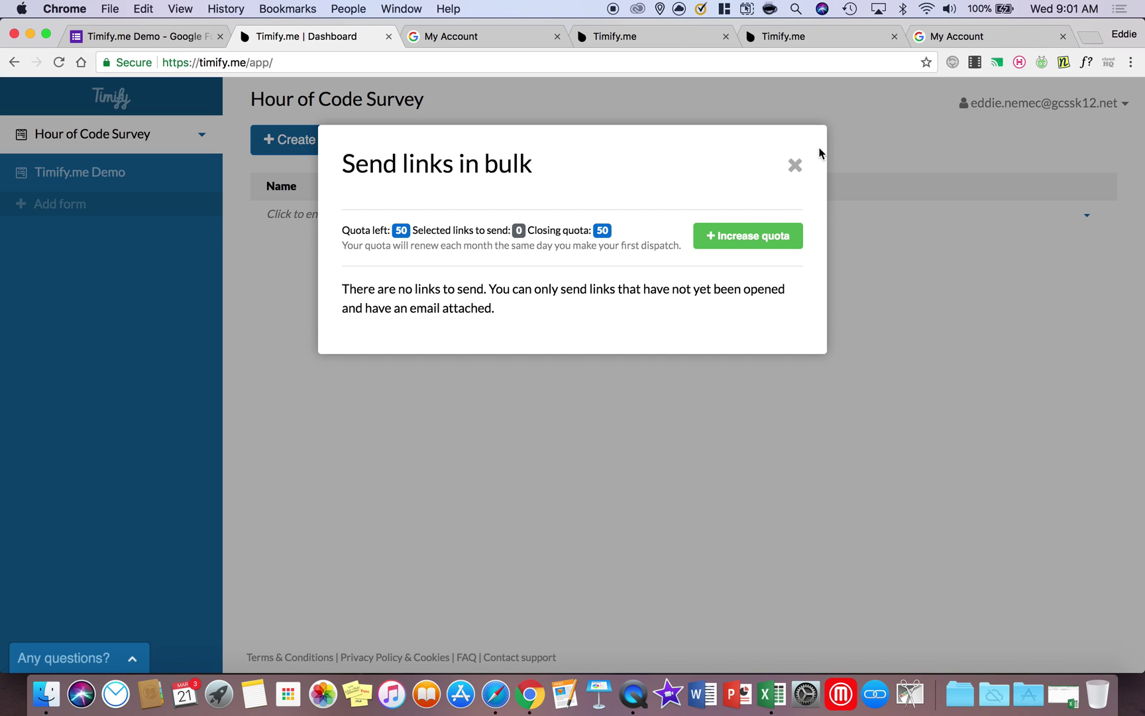
{"action": "left_click", "coordinate": [795, 165]}
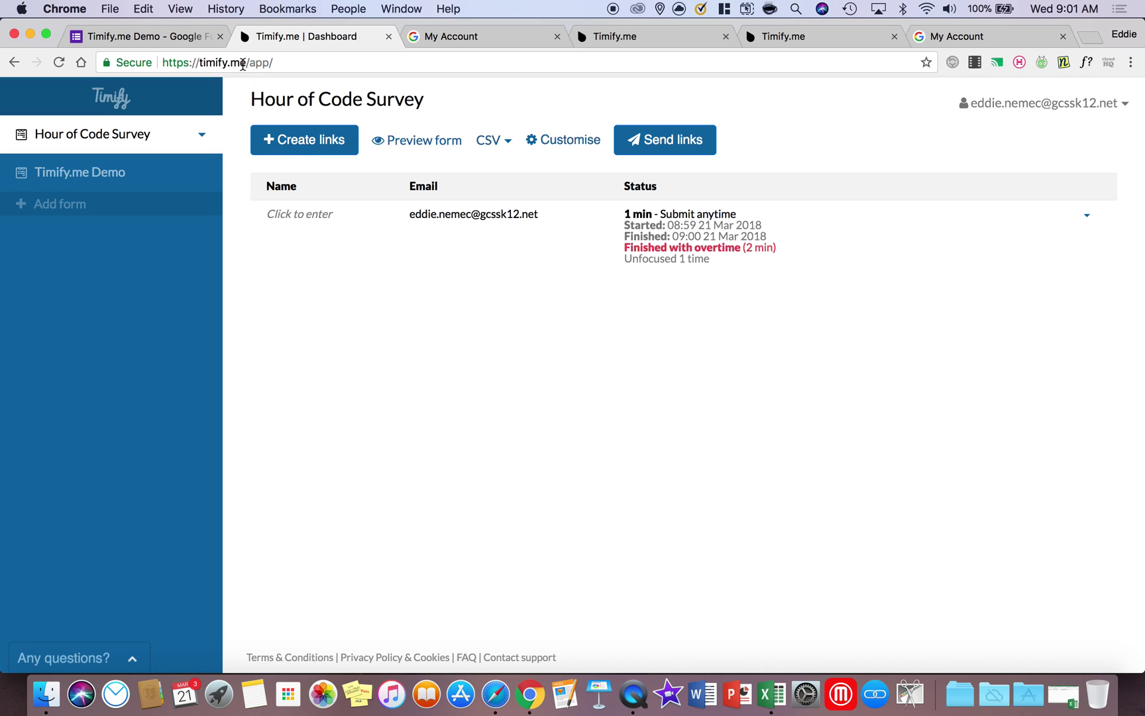
Switch back to the Timify.me Demo form editor tab in Chrome
{"action": "left_click", "coordinate": [155, 42]}
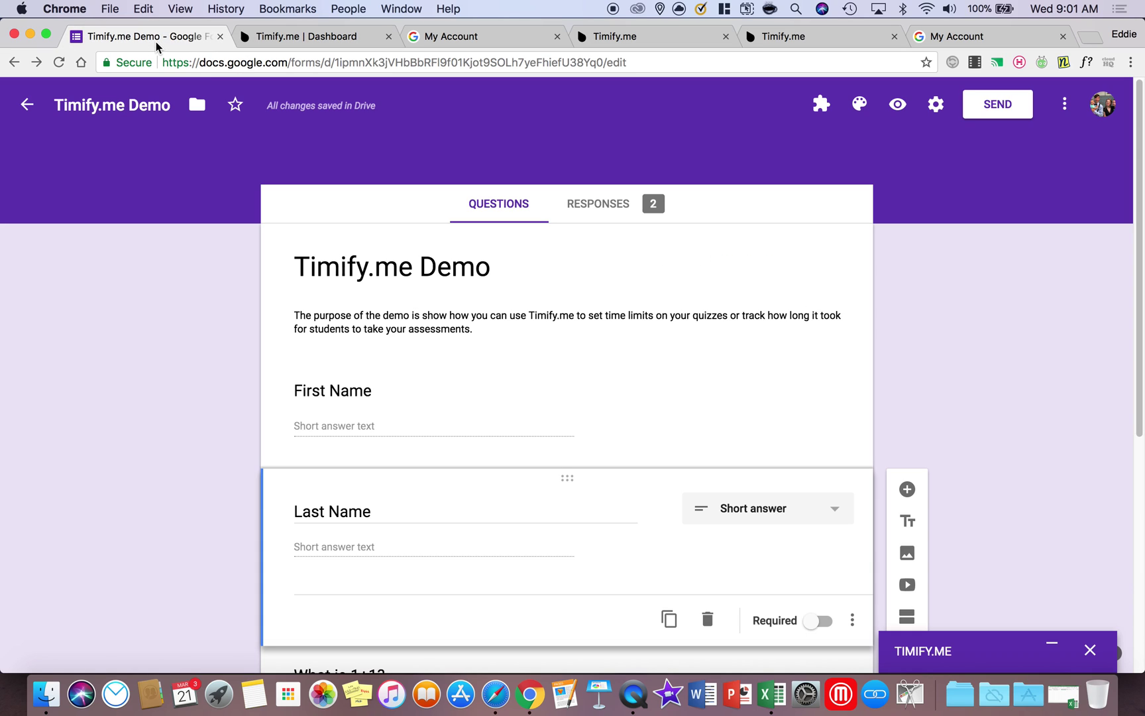